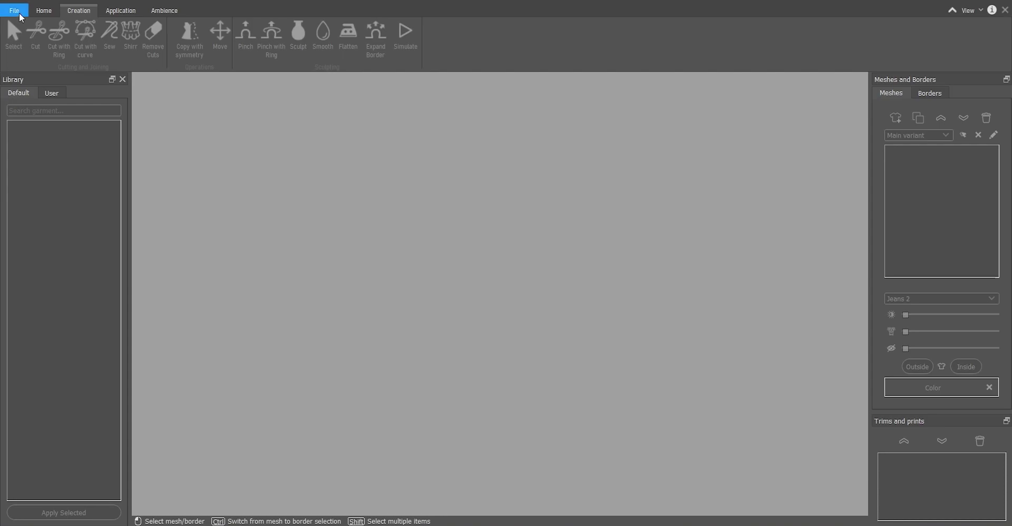
# Create a new document based on the default Male 2022 avatar.
pyautogui.click(14, 10)
pyautogui.click(33, 27)
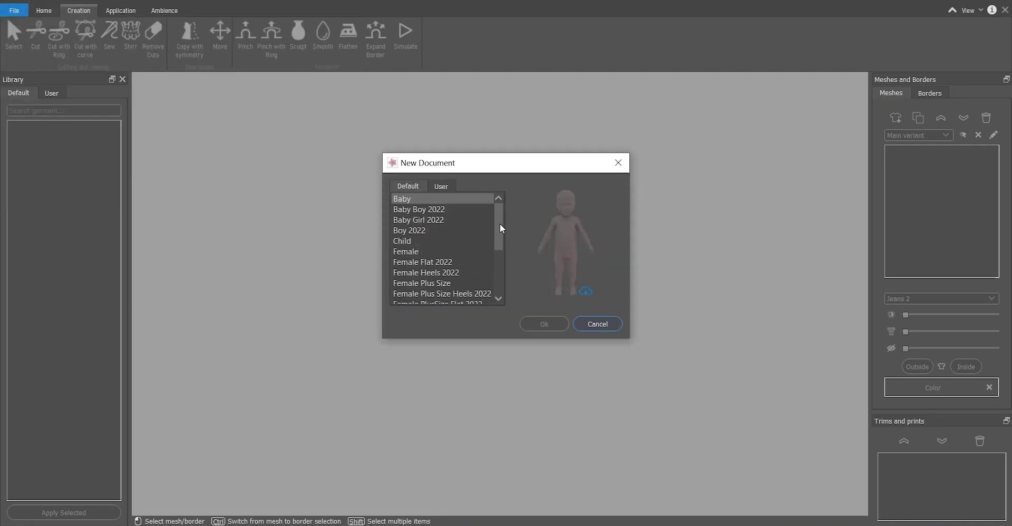
pyautogui.moveTo(500, 224); pyautogui.dragTo(504, 260)
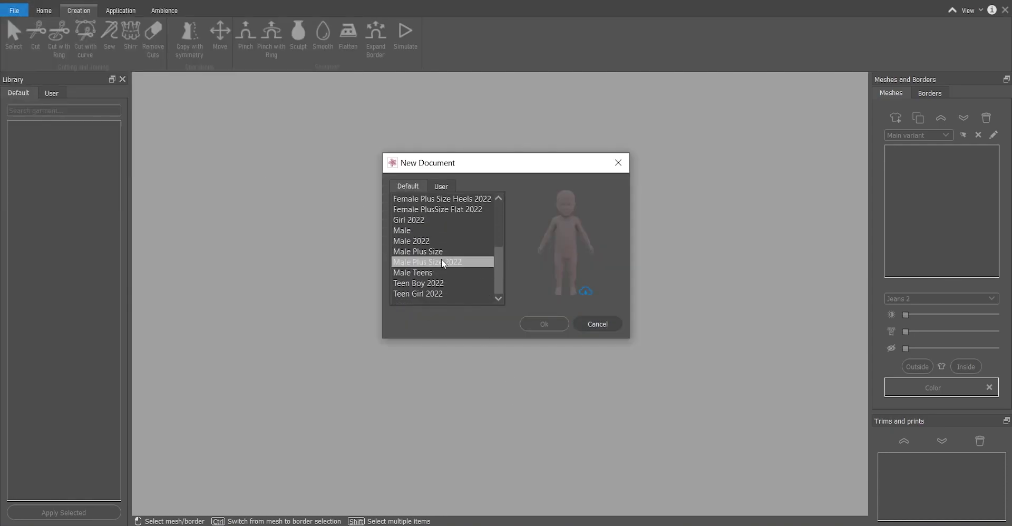
pyautogui.click(410, 241)
pyautogui.click(544, 324)
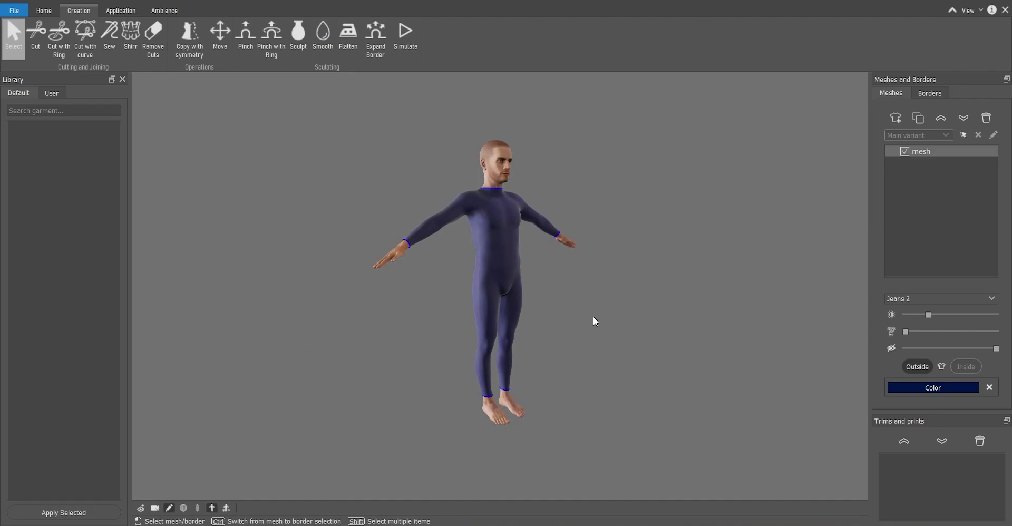
# Cut the bodysuit around the hips with two closely spaced parallel rings to separate a narrow waistband strip.
pyautogui.moveTo(562, 334); pyautogui.dragTo(552, 340, button='middle')
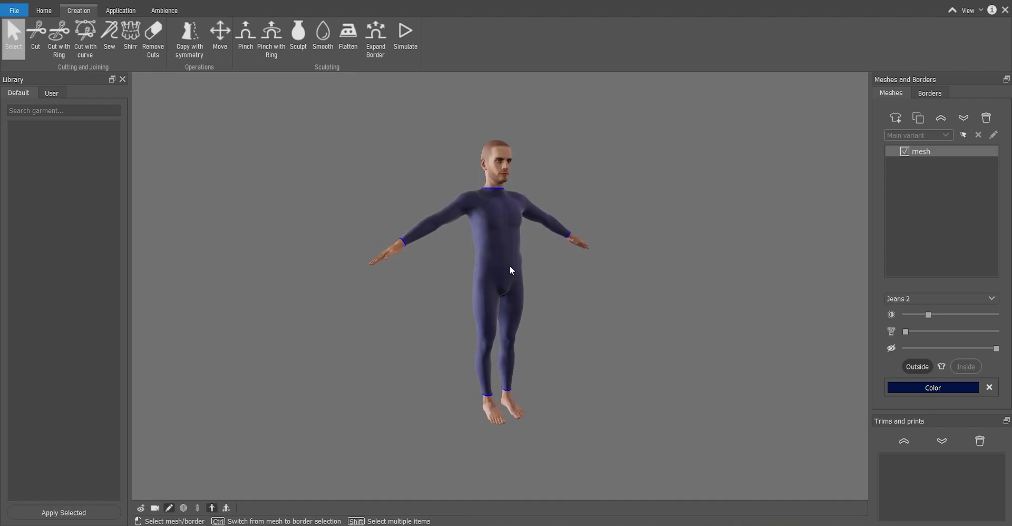
pyautogui.keyDown('ctrl'); pyautogui.scroll(4, 509, 264); pyautogui.keyUp('ctrl')
pyautogui.keyDown('ctrl'); pyautogui.scroll(-4, 513, 261); pyautogui.keyUp('ctrl')
pyautogui.keyDown('ctrl'); pyautogui.scroll(5, 479, 178); pyautogui.keyUp('ctrl')
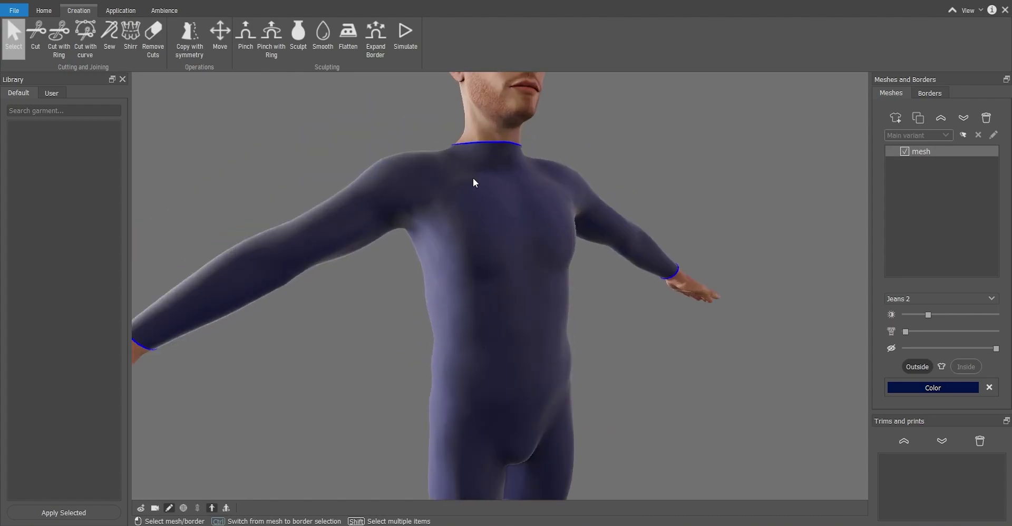
pyautogui.click(57, 42)
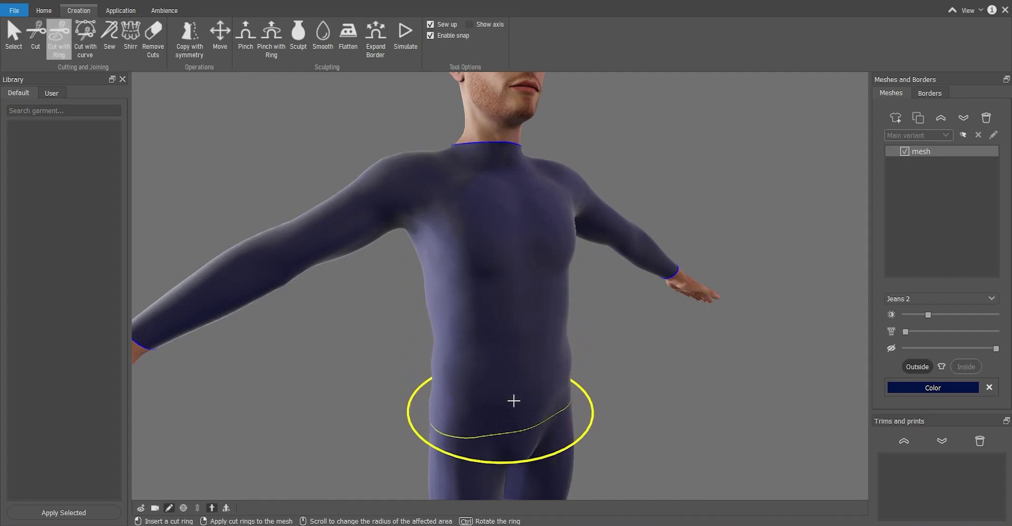
pyautogui.keyDown('ctrl'); pyautogui.scroll(-1, 511, 390); pyautogui.keyUp('ctrl')
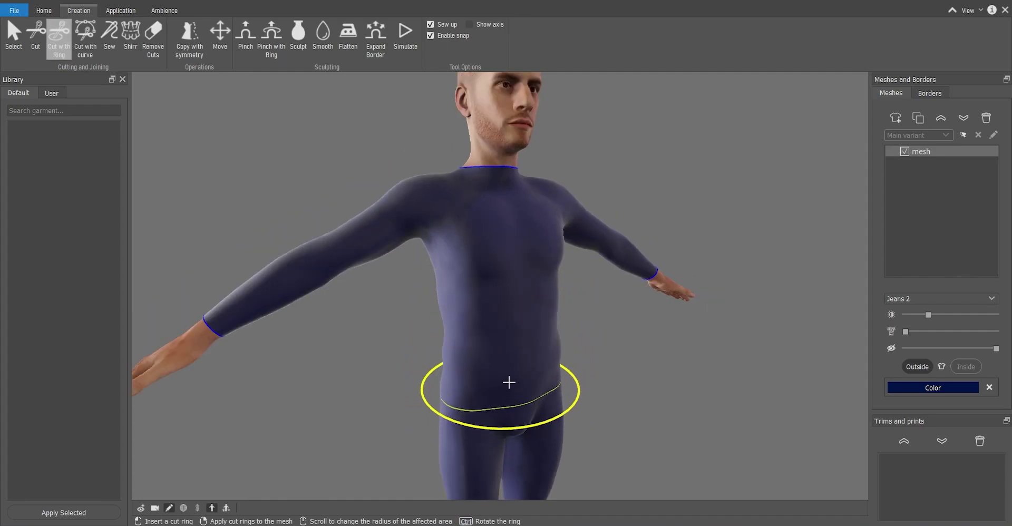
pyautogui.click(509, 382)
pyautogui.rightClick(508, 380)
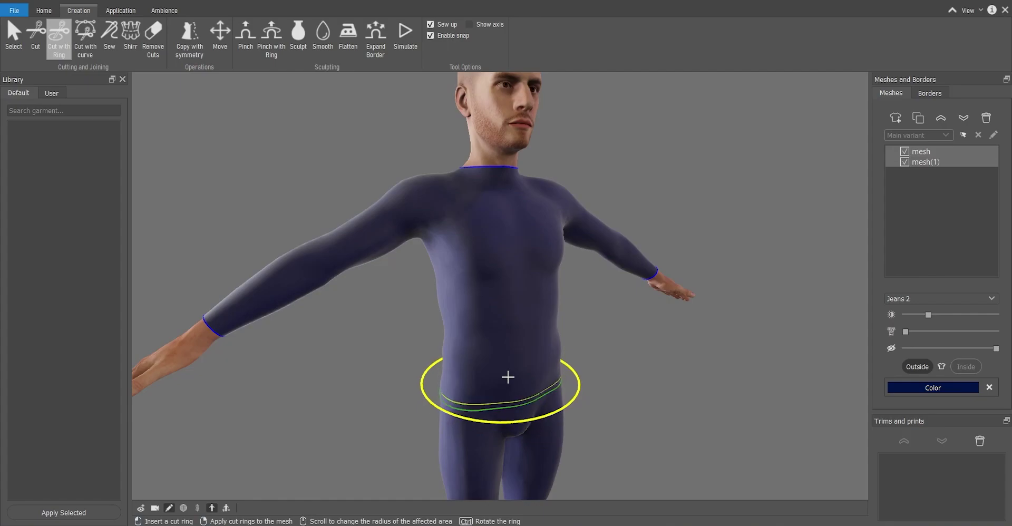
pyautogui.rightClick(509, 377)
# Select the sleeve borders at both wrists and extend them toward the hands with Expand Border at a raised speed.
pyautogui.keyDown('ctrl'); pyautogui.scroll(3, 495, 420); pyautogui.keyUp('ctrl')
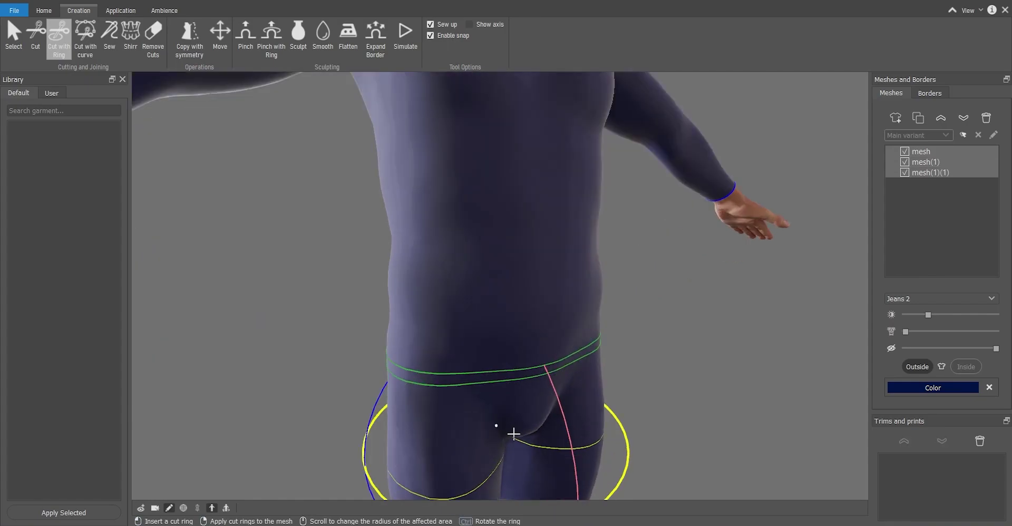
pyautogui.keyDown('ctrl'); pyautogui.scroll(-3, 515, 376); pyautogui.keyUp('ctrl')
pyautogui.moveTo(491, 376); pyautogui.dragTo(472, 336, button='middle')
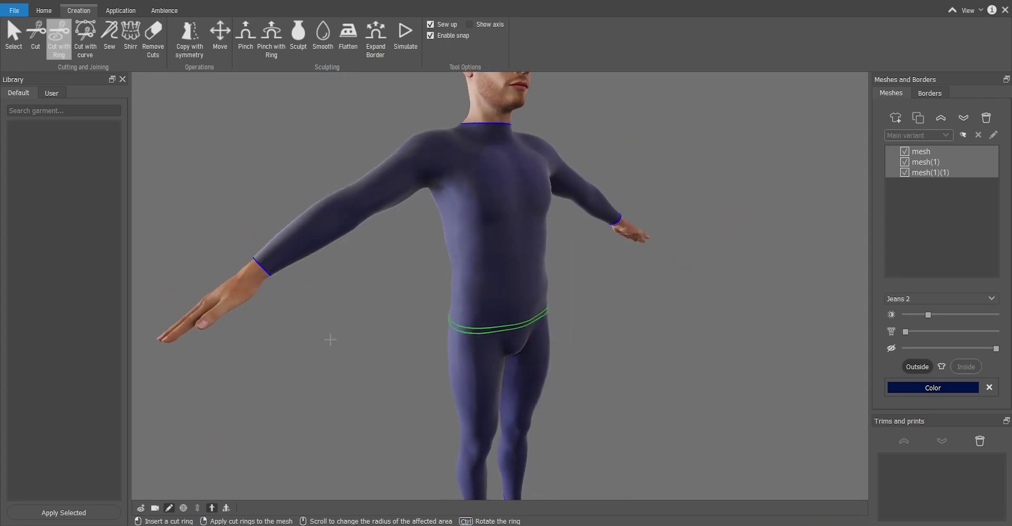
pyautogui.moveTo(232, 287); pyautogui.dragTo(341, 309, button='middle')
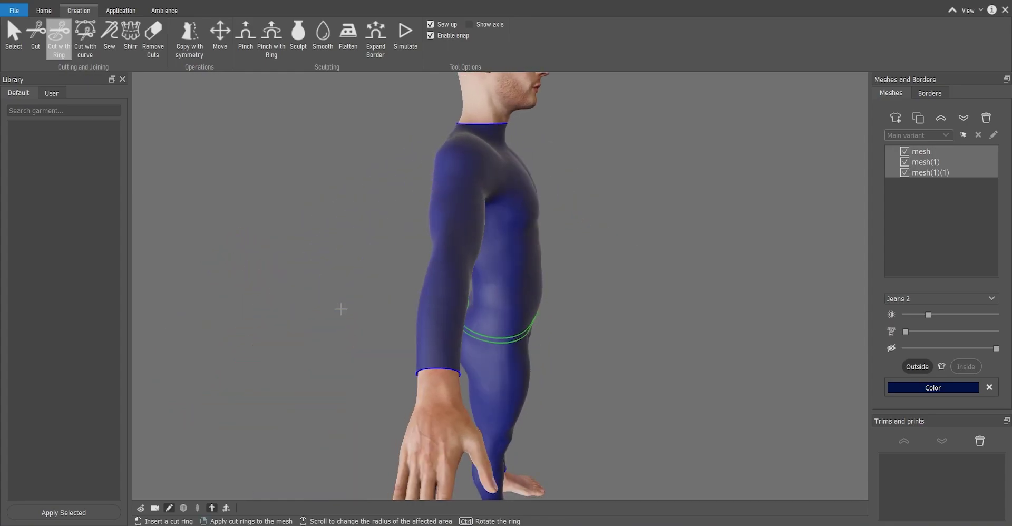
pyautogui.moveTo(341, 309); pyautogui.dragTo(256, 293, button='right')
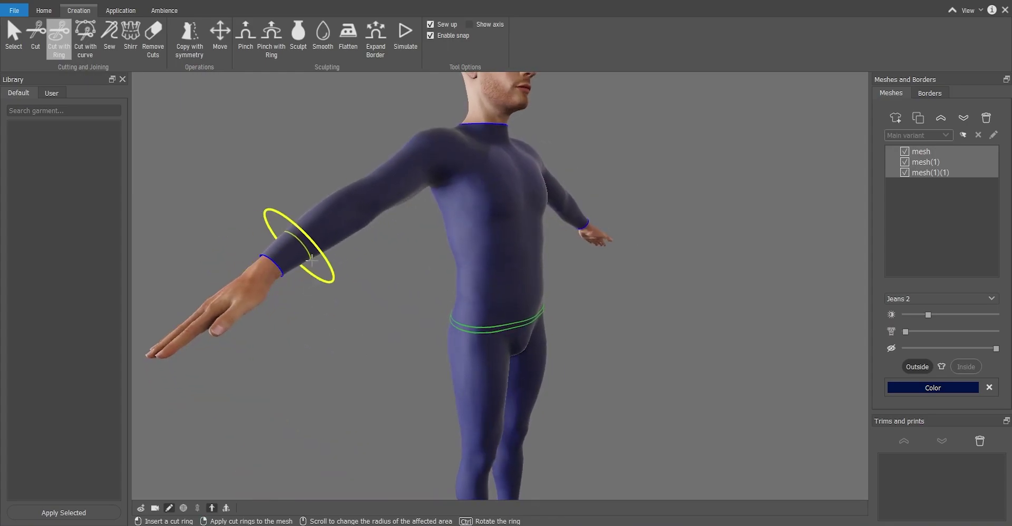
pyautogui.click(376, 38)
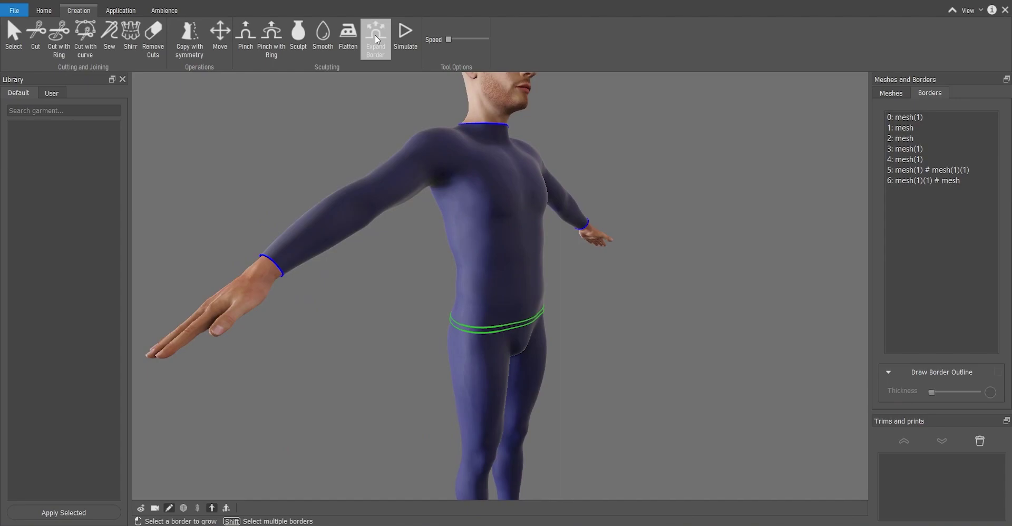
pyautogui.click(280, 272)
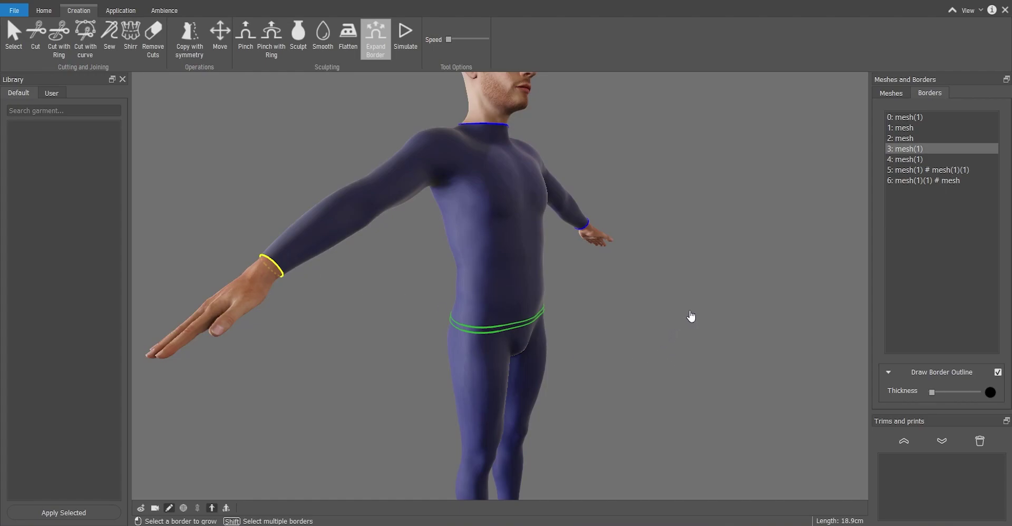
pyautogui.moveTo(690, 320); pyautogui.dragTo(615, 325, button='middle')
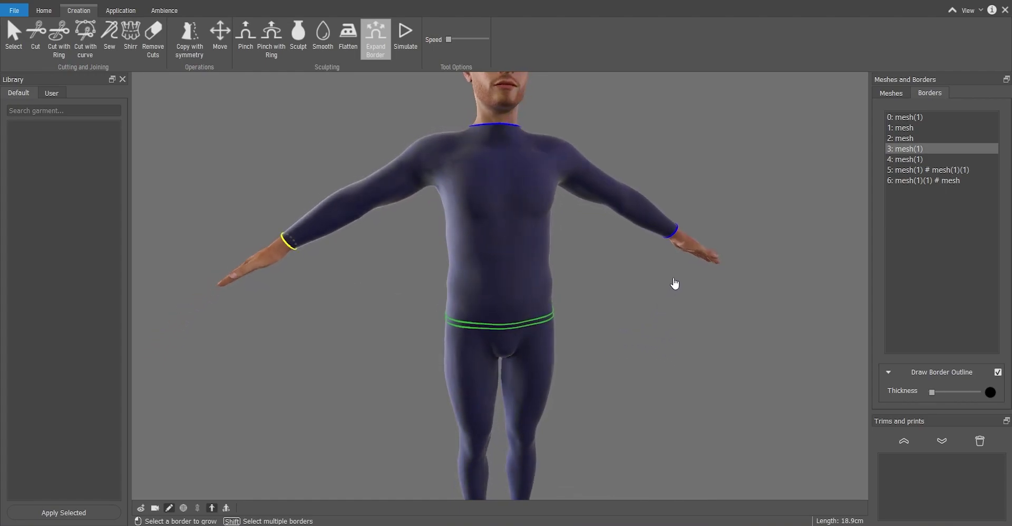
pyautogui.keyDown('shift'); pyautogui.click(676, 239); pyautogui.keyUp('shift')
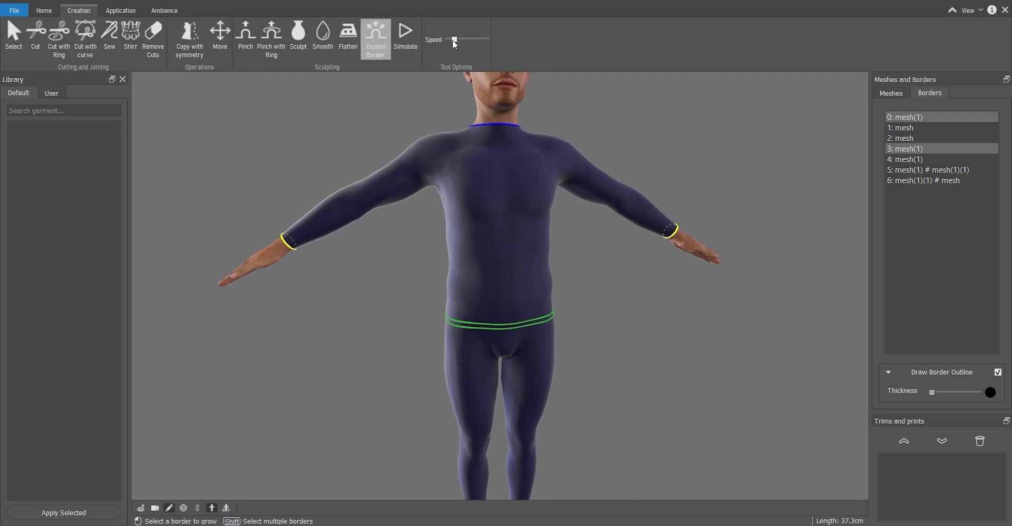
pyautogui.moveTo(460, 40); pyautogui.dragTo(472, 39)
pyautogui.moveTo(637, 346); pyautogui.dragTo(523, 337, button='middle')
pyautogui.moveTo(525, 341); pyautogui.dragTo(610, 344)
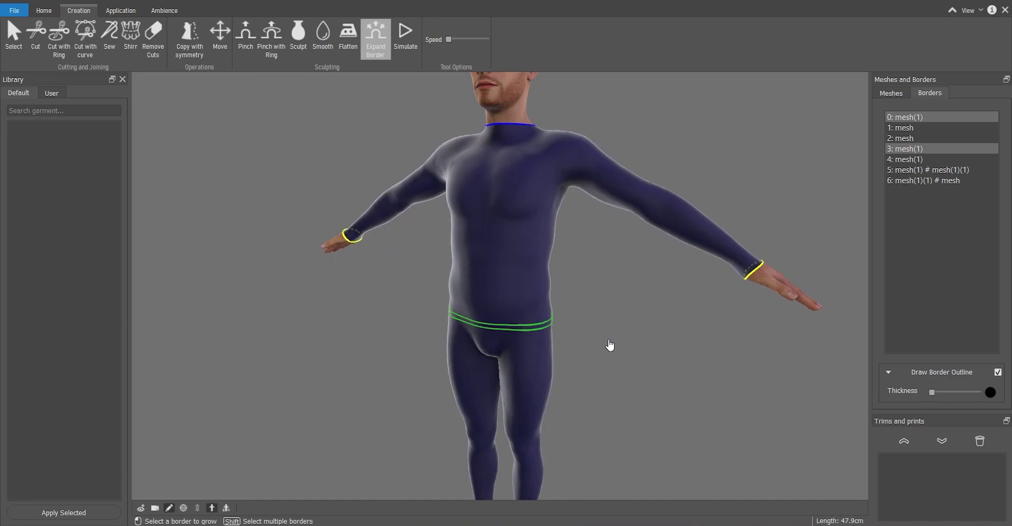
# Turn on symmetry and cut both sleeves with a mirrored ring a short distance above the wrists.
pyautogui.click(58, 37)
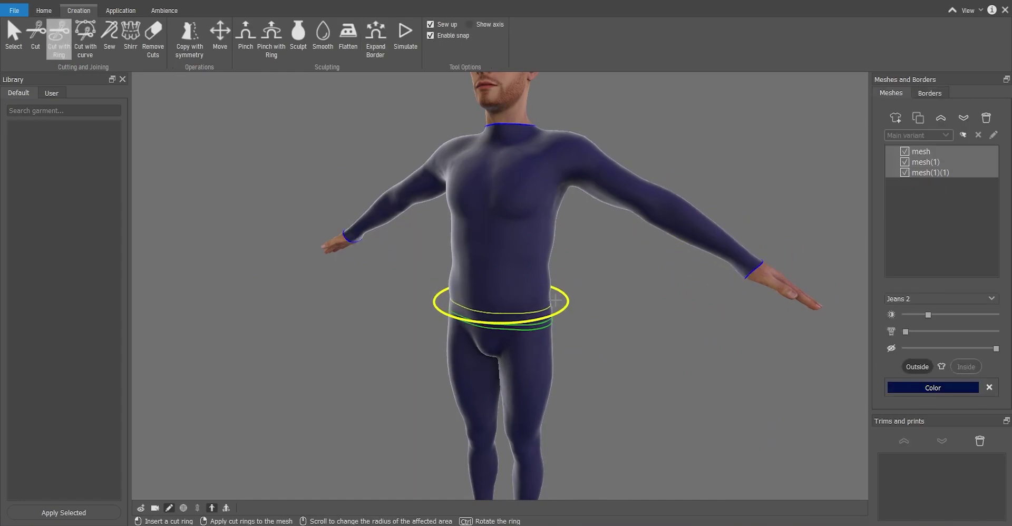
pyautogui.press('s')
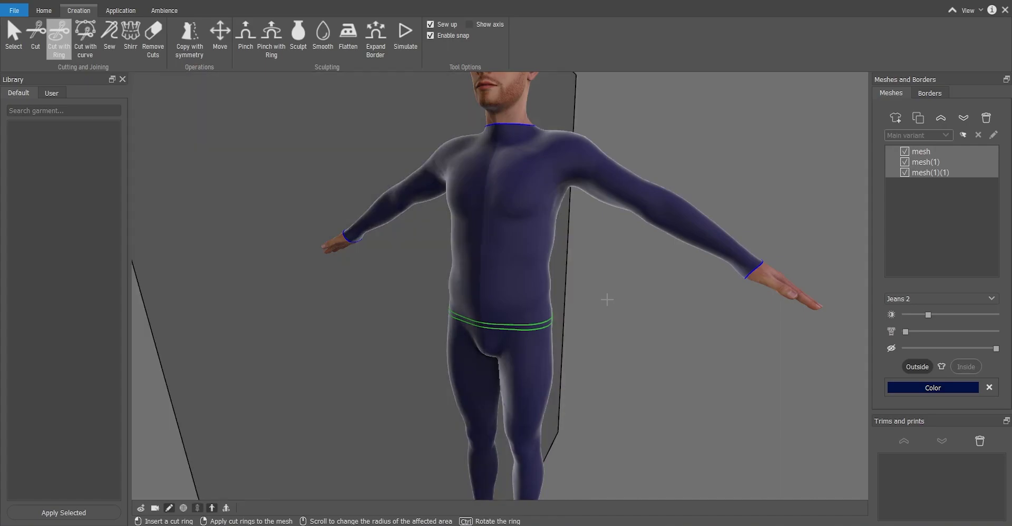
pyautogui.click(391, 207)
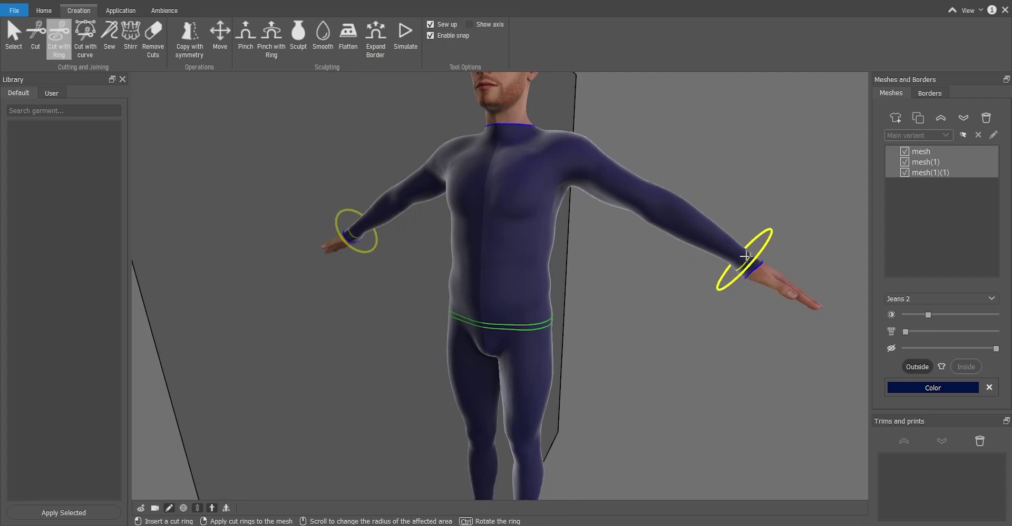
pyautogui.moveTo(751, 258); pyautogui.dragTo(689, 271, button='right')
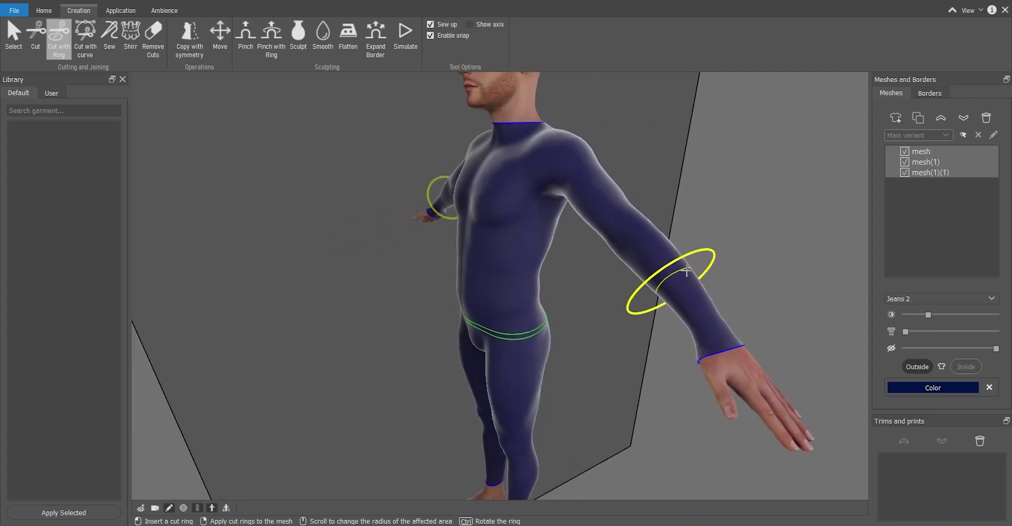
pyautogui.click(732, 316)
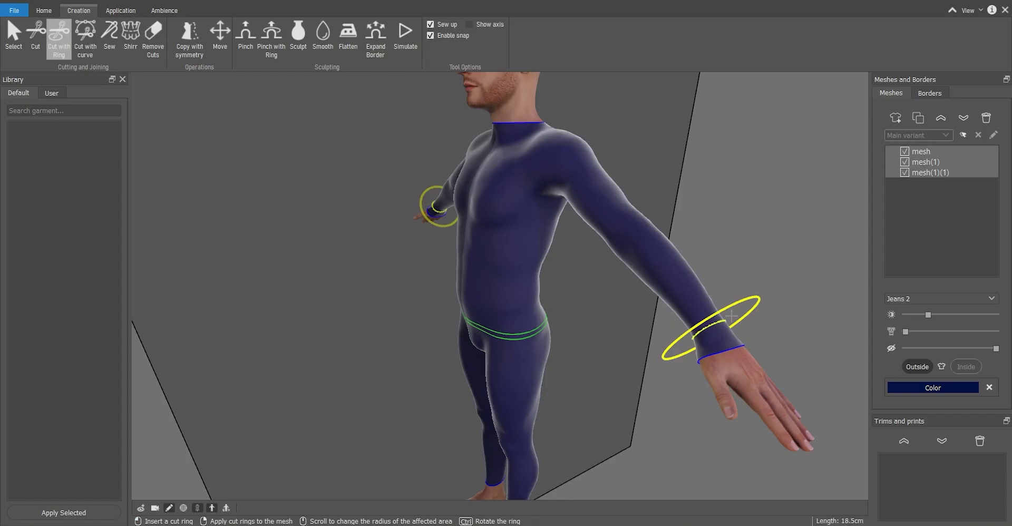
pyautogui.rightClick(731, 316)
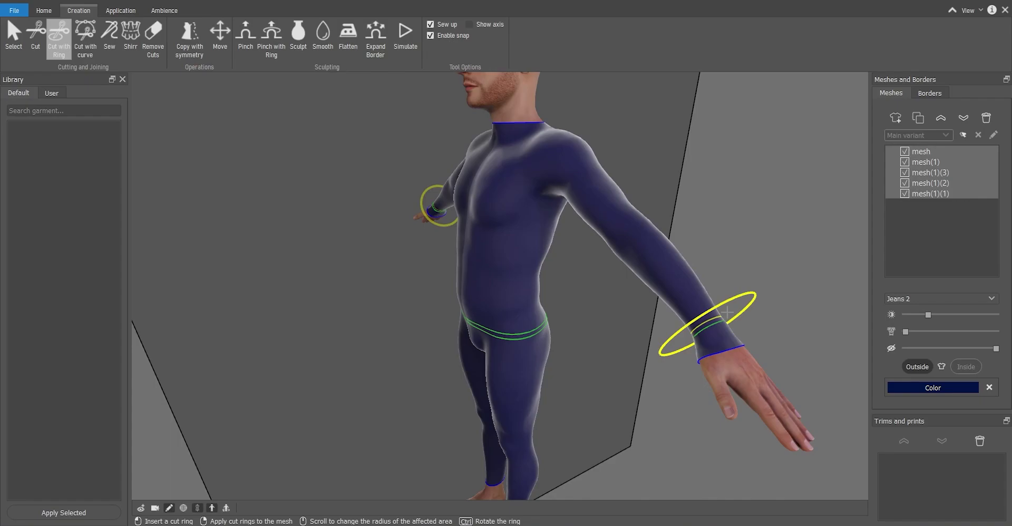
# Show the mesh wireframe and cut a second mirrored ring into both sleeves, just above the first one.
pyautogui.press('w')
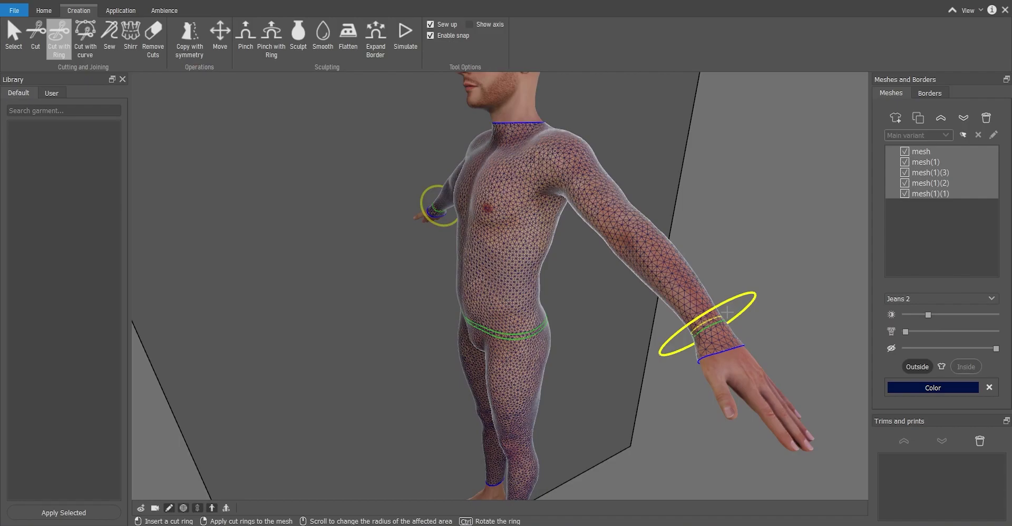
pyautogui.click(183, 508)
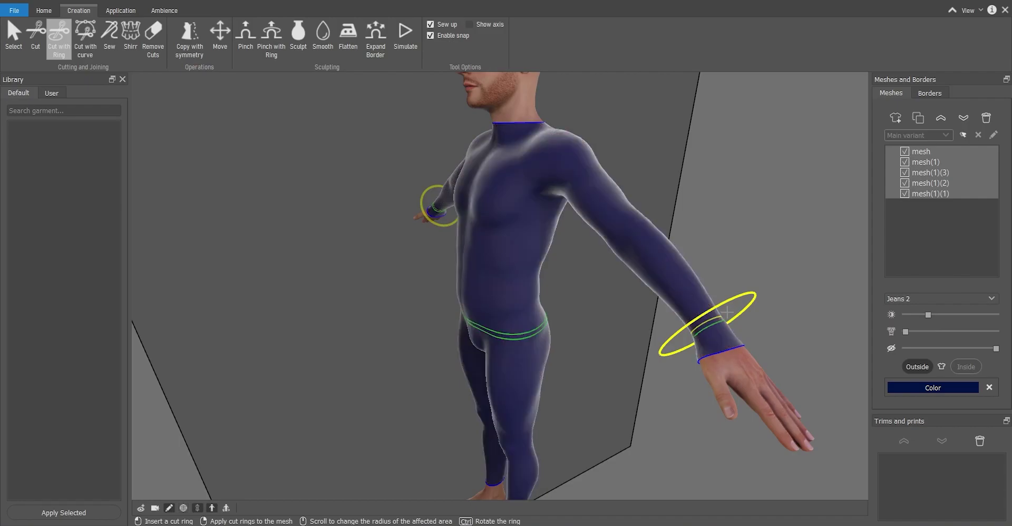
pyautogui.click(183, 507)
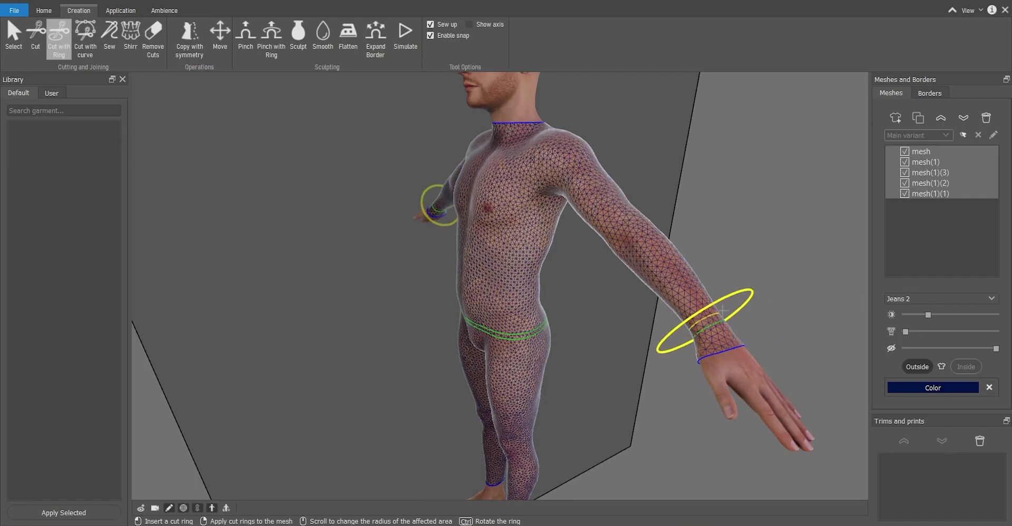
pyautogui.click(725, 315)
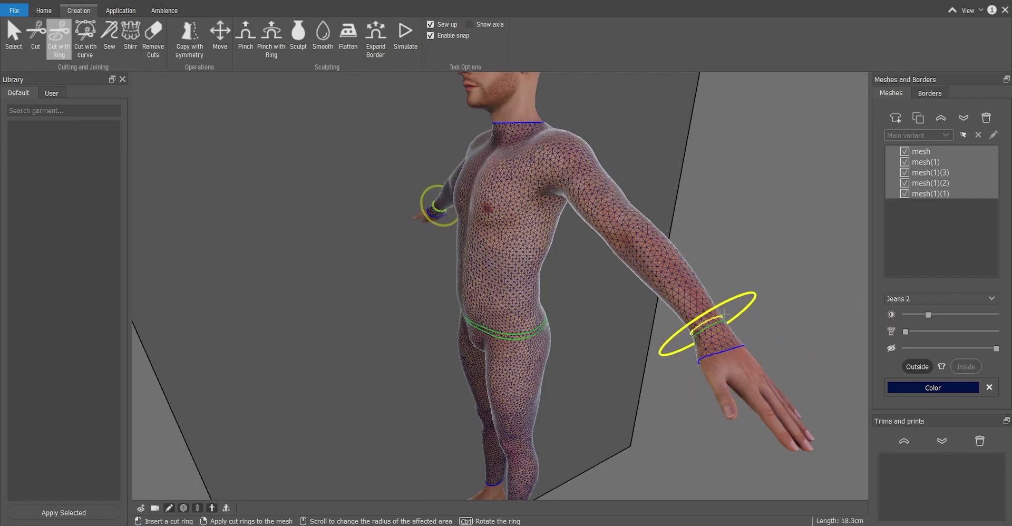
pyautogui.rightClick(725, 315)
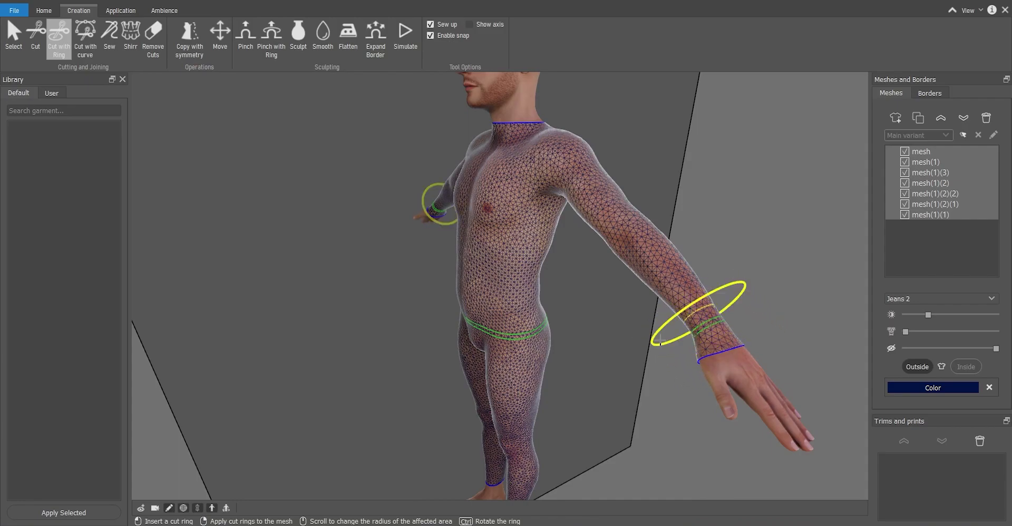
# Delete the two sleeve end pieces between the ring cuts and the hands.
pyautogui.press('Escape')
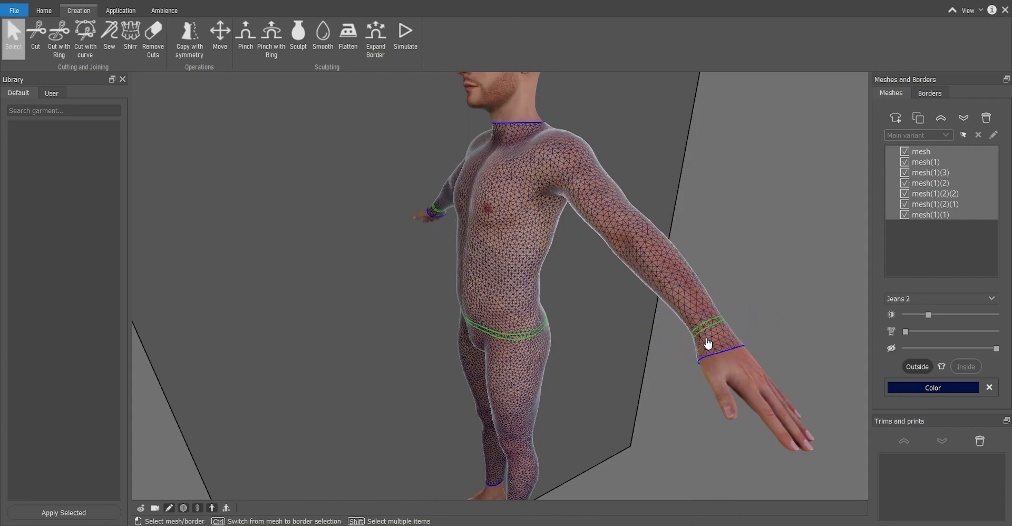
pyautogui.click(713, 348)
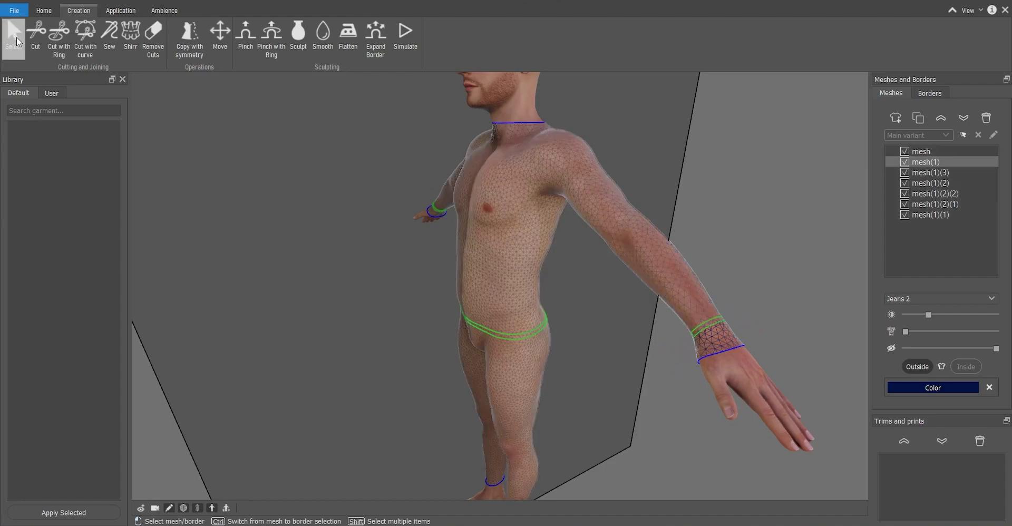
pyautogui.moveTo(628, 375); pyautogui.dragTo(688, 373, button='middle')
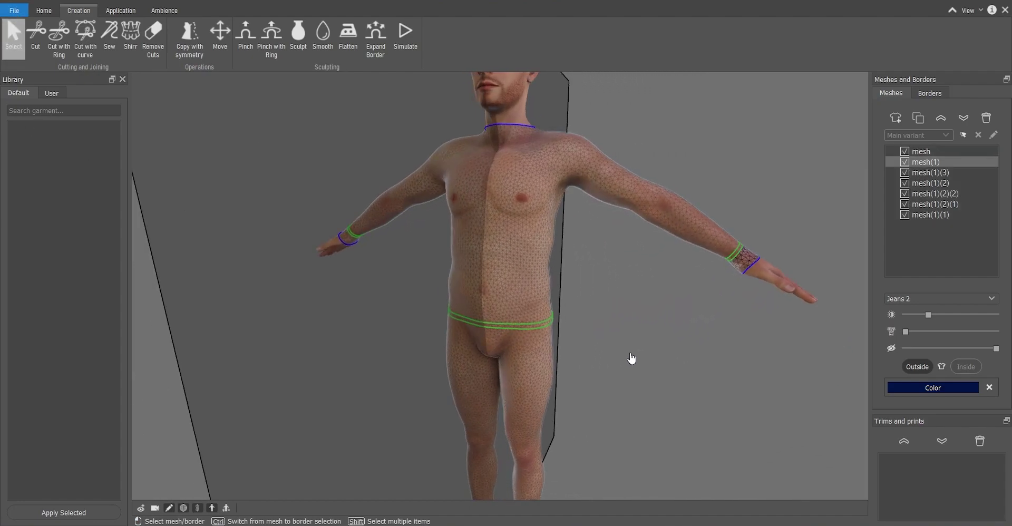
pyautogui.moveTo(603, 348); pyautogui.dragTo(277, 271, button='middle')
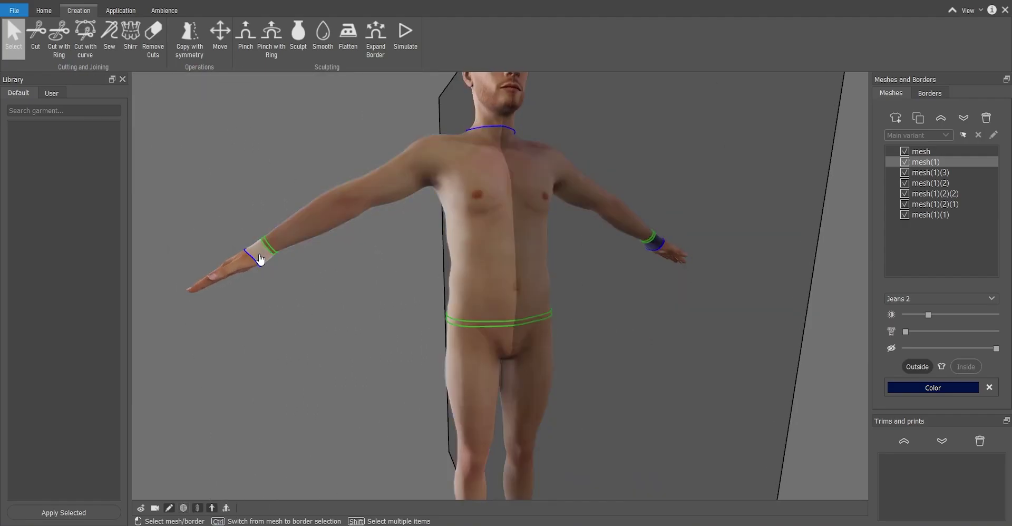
pyautogui.keyDown('shift'); pyautogui.click(260, 257); pyautogui.keyUp('shift')
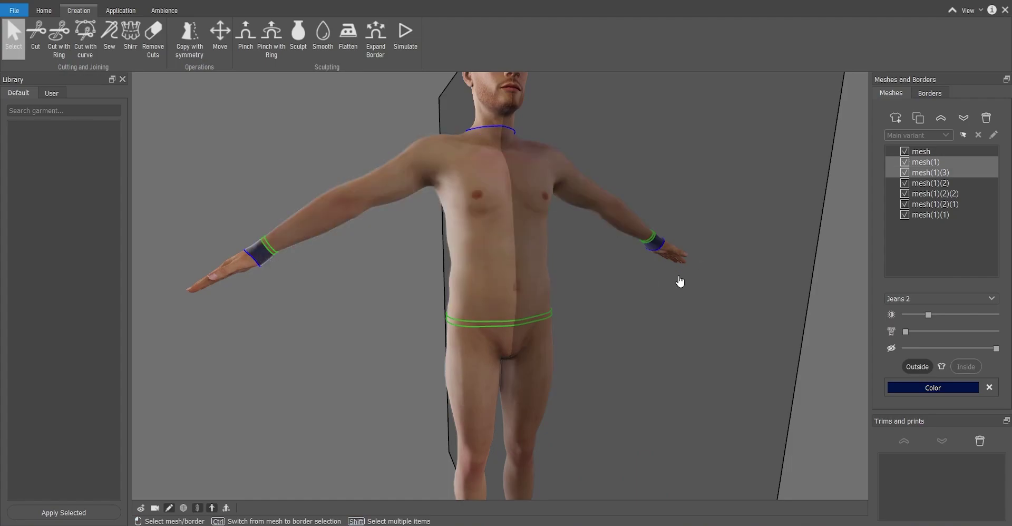
pyautogui.press('Delete')
# Select the neckline border and extend it up the neck to the chin with Expand Border at a raised speed.
pyautogui.scroll(-3, 412, 292)
pyautogui.moveTo(420, 300); pyautogui.dragTo(525, 298, button='middle')
pyautogui.scroll(3, 469, 248)
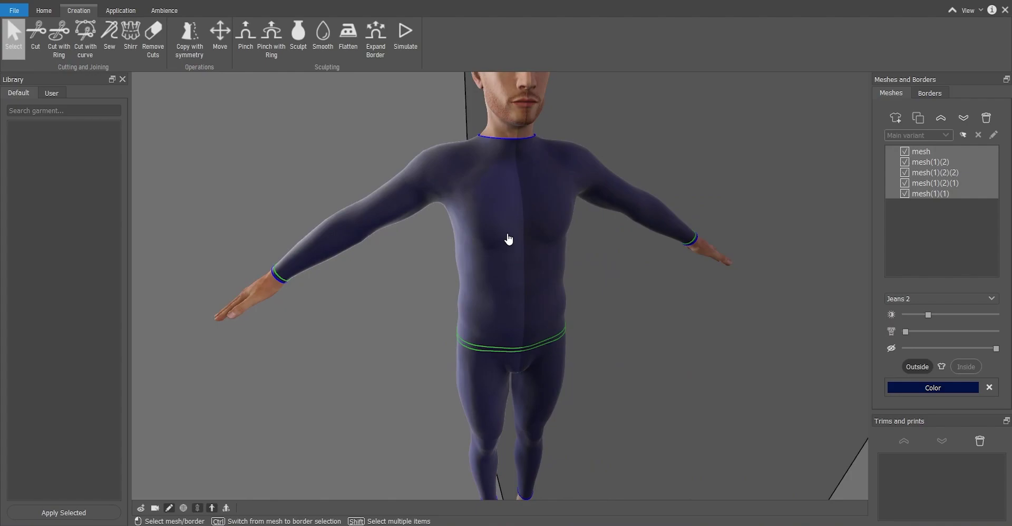
pyautogui.scroll(3, 506, 148)
pyautogui.click(498, 152)
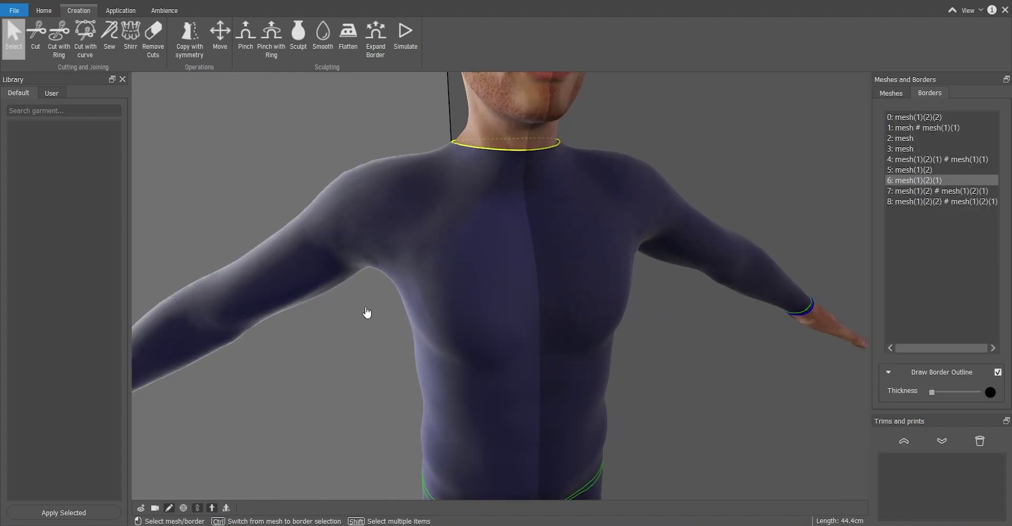
pyautogui.moveTo(502, 165); pyautogui.dragTo(444, 224, button='middle')
pyautogui.scroll(-3, 526, 168)
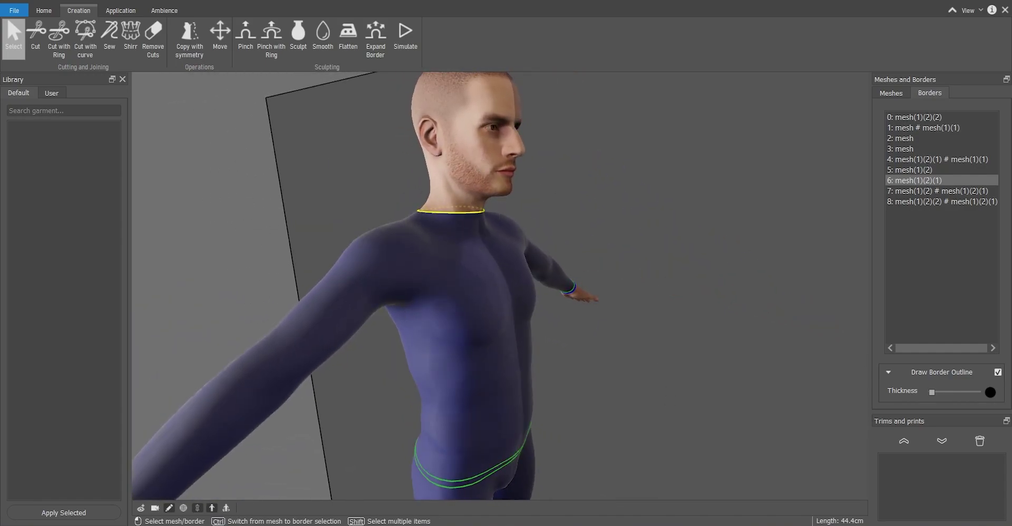
pyautogui.click(376, 38)
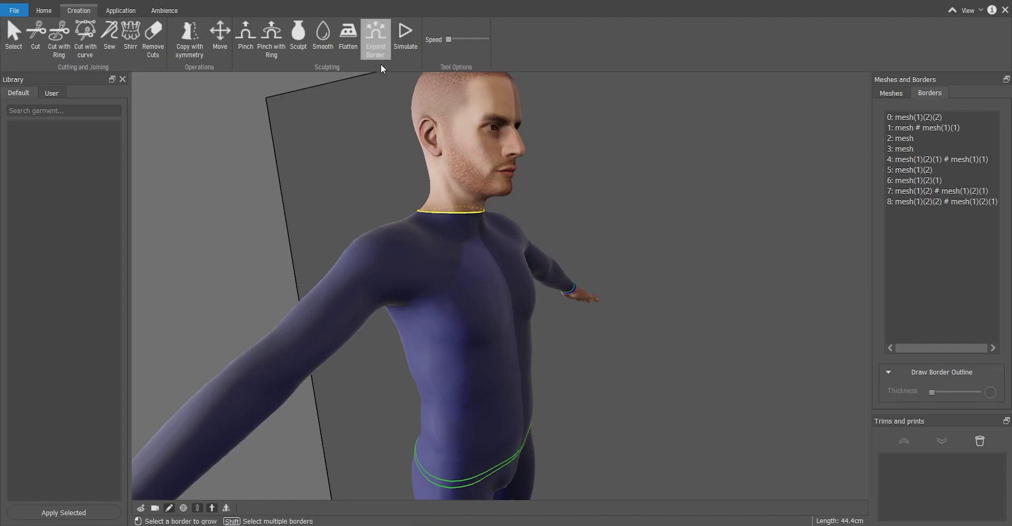
pyautogui.click(452, 213)
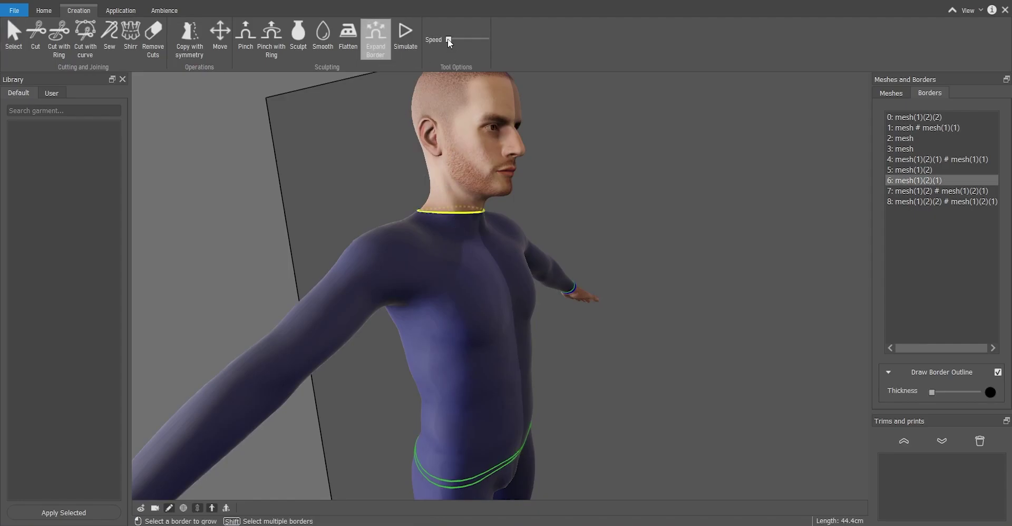
pyautogui.moveTo(447, 39); pyautogui.dragTo(496, 34)
pyautogui.moveTo(427, 199); pyautogui.dragTo(484, 197, button='middle')
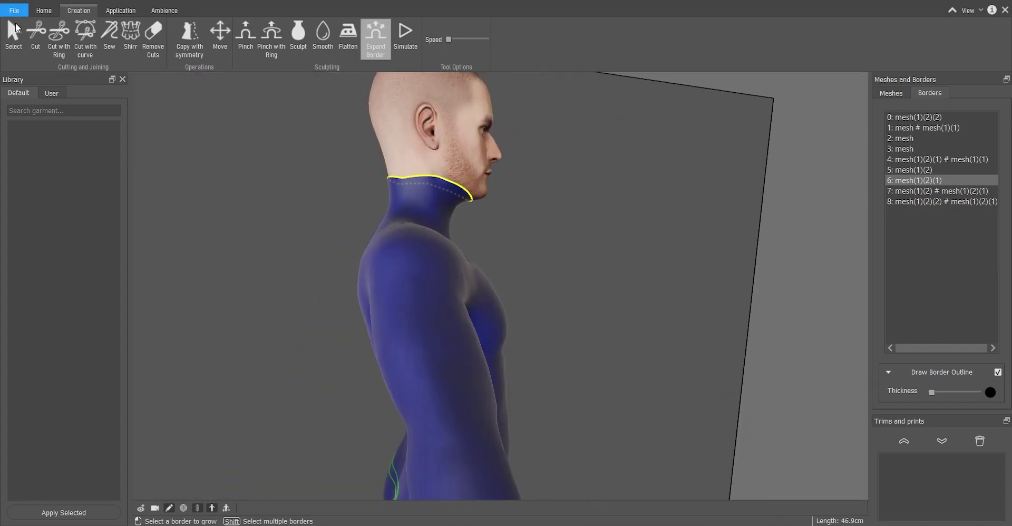
# Place a cut ring around the raised collar, tilted down toward the front, and check it against the mesh wireframe.
pyautogui.click(58, 34)
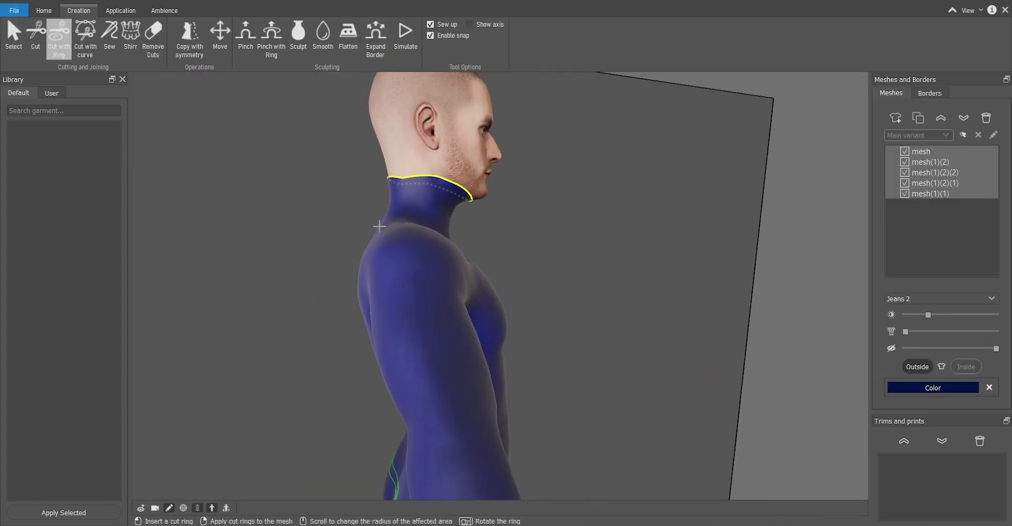
pyautogui.click(425, 201)
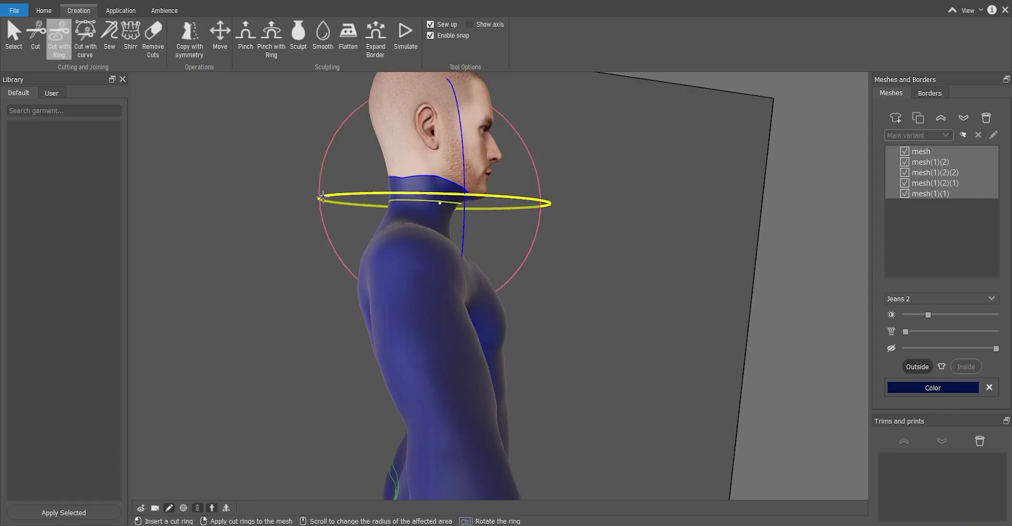
pyautogui.moveTo(316, 196); pyautogui.dragTo(319, 166)
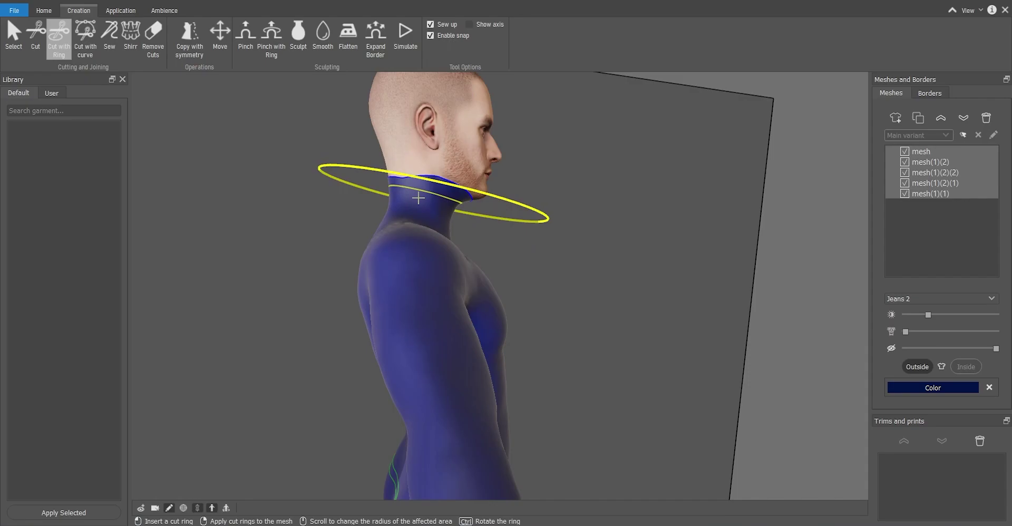
pyautogui.press('w')
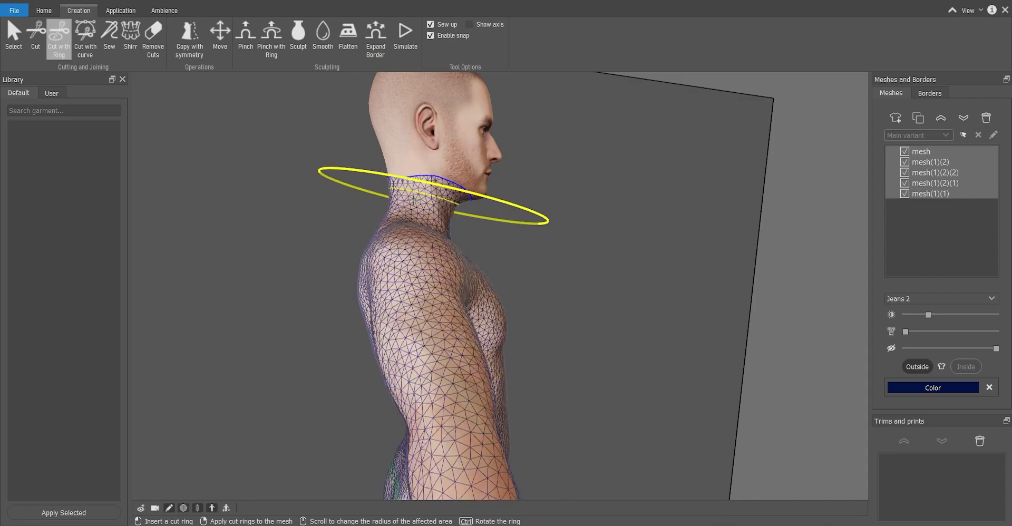
pyautogui.click(411, 198)
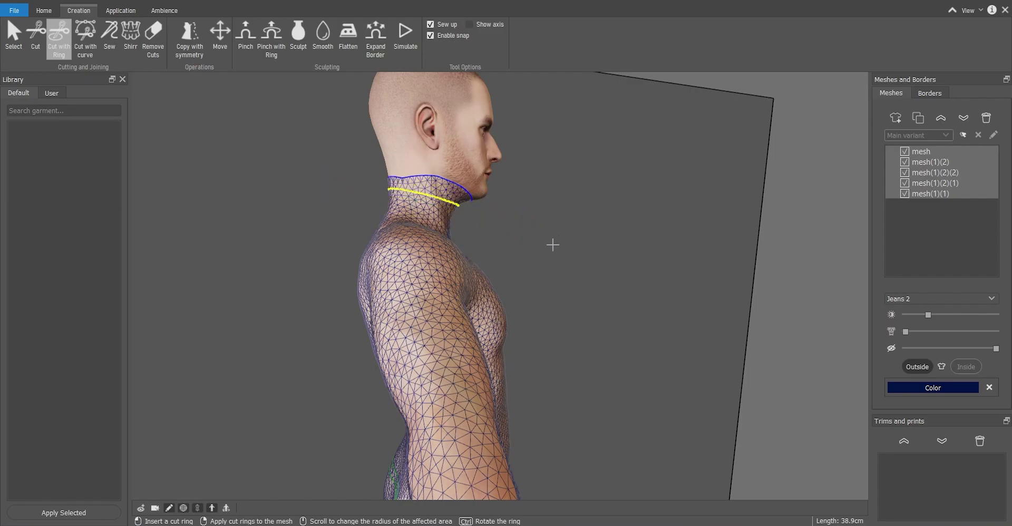
pyautogui.press('w')
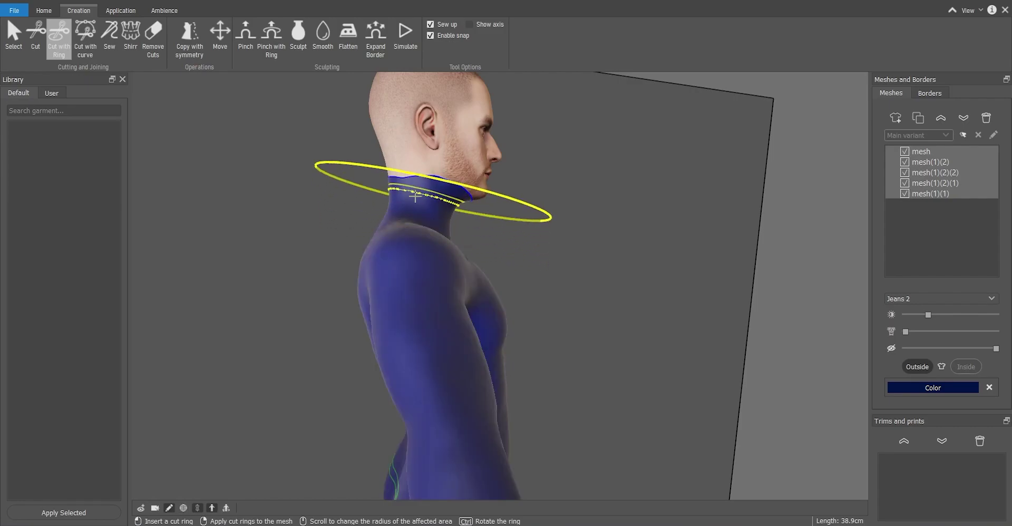
# Apply the ring cut on the neck and delete the strip of mesh above it.
pyautogui.moveTo(553, 196); pyautogui.dragTo(588, 221, button='middle')
pyautogui.scroll(-3, 588, 221)
pyautogui.moveTo(808, 303); pyautogui.dragTo(721, 258, button='middle')
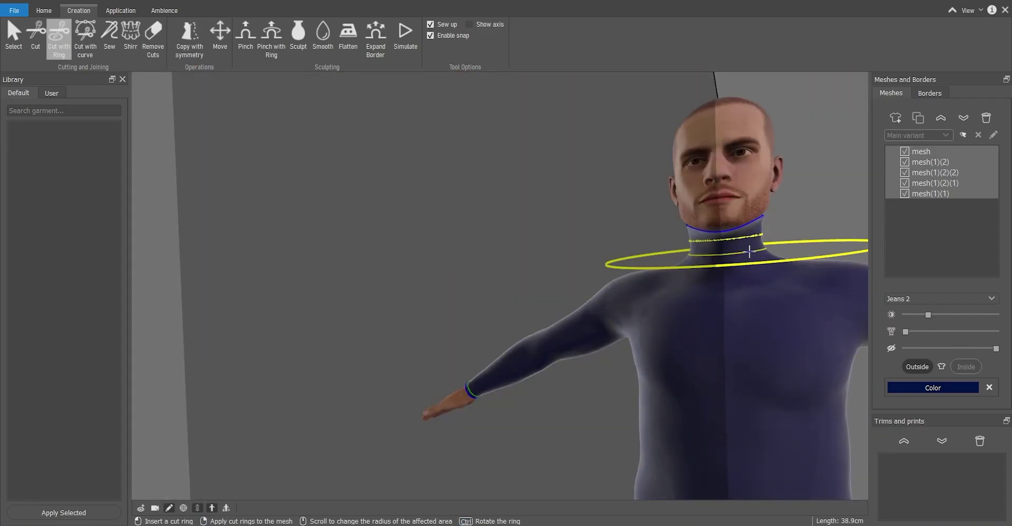
pyautogui.rightClick(745, 250)
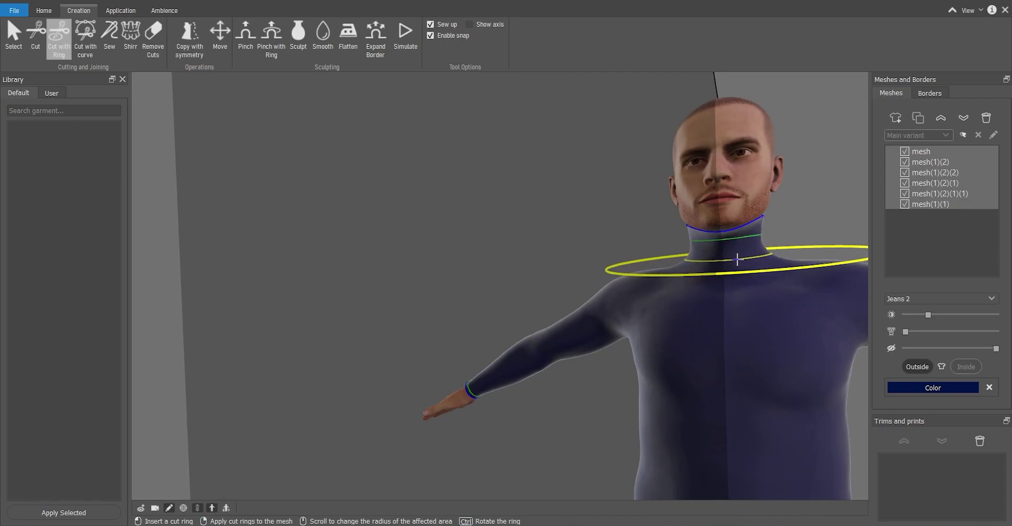
pyautogui.press('Escape')
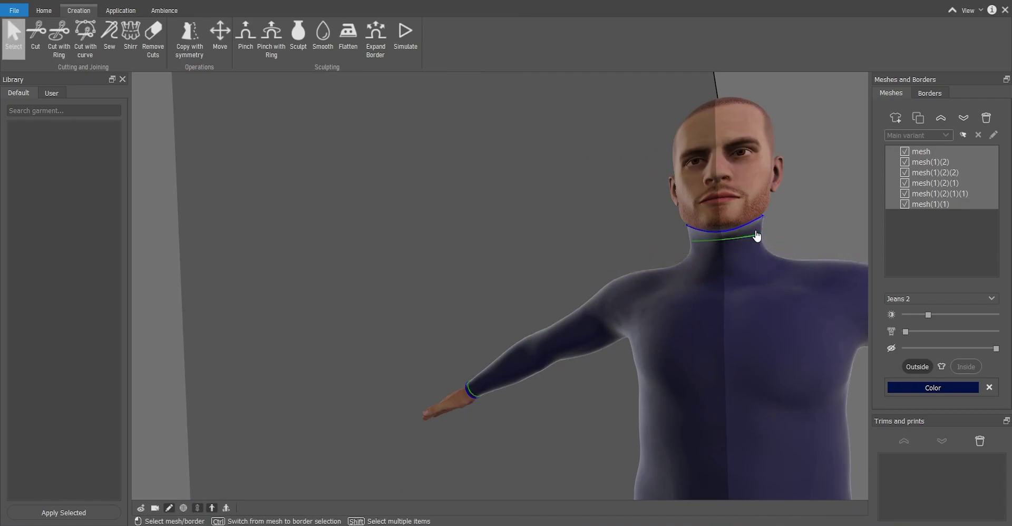
pyautogui.click(749, 283)
pyautogui.hotkey('ctrl', 'z')
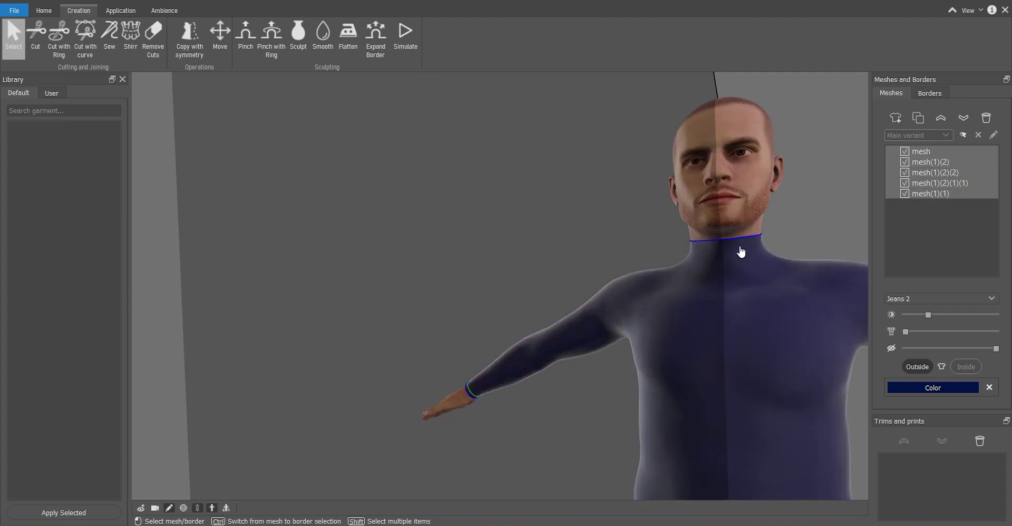
# Start a ring cut on the torso and rotate the ring upright along the centre line of the chest.
pyautogui.scroll(-5, 741, 253)
pyautogui.moveTo(649, 361); pyautogui.dragTo(691, 343, button='middle')
pyautogui.scroll(3, 582, 307)
pyautogui.scroll(-2, 582, 307)
pyautogui.moveTo(582, 307); pyautogui.dragTo(588, 385, button='middle')
pyautogui.scroll(3, 516, 409)
pyautogui.press('r')
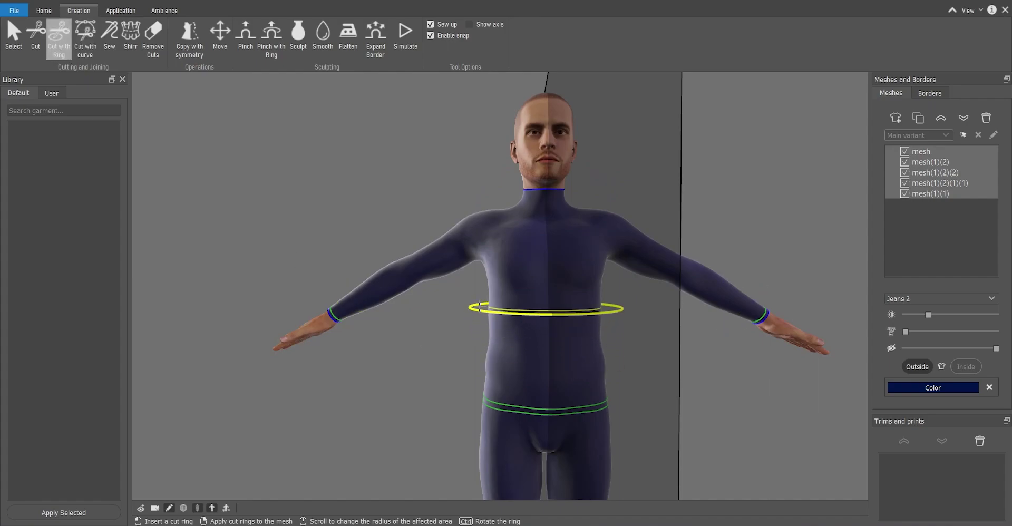
pyautogui.click(480, 306)
pyautogui.moveTo(470, 305); pyautogui.dragTo(548, 246)
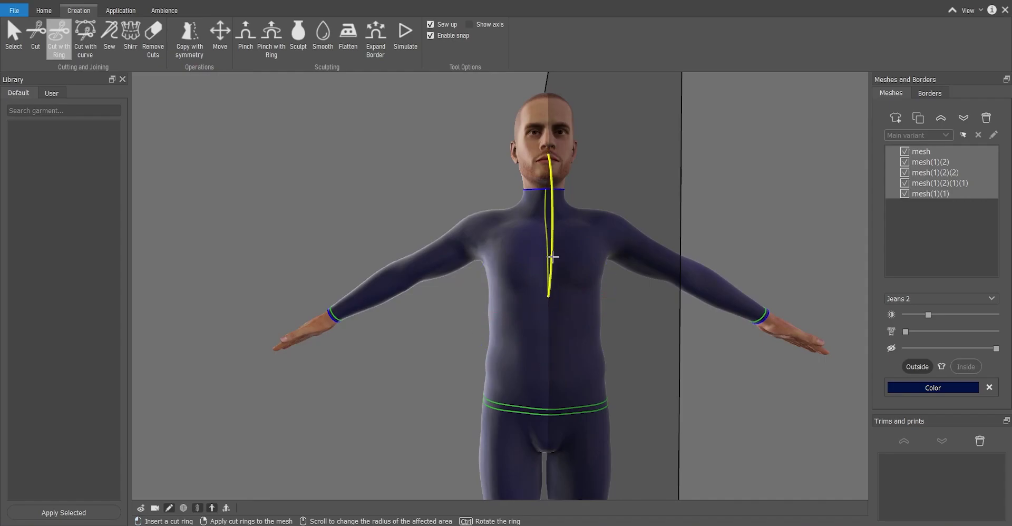
# Enlarge the upright ring to reach from the collar past the crotch and cut the bodysuit along its centre line.
pyautogui.moveTo(546, 289)
pyautogui.mouseDown(button='middle')
pyautogui.moveTo(591, 289)
pyautogui.moveTo(519, 289)
pyautogui.moveTo(539, 295)
pyautogui.mouseUp(button='middle')
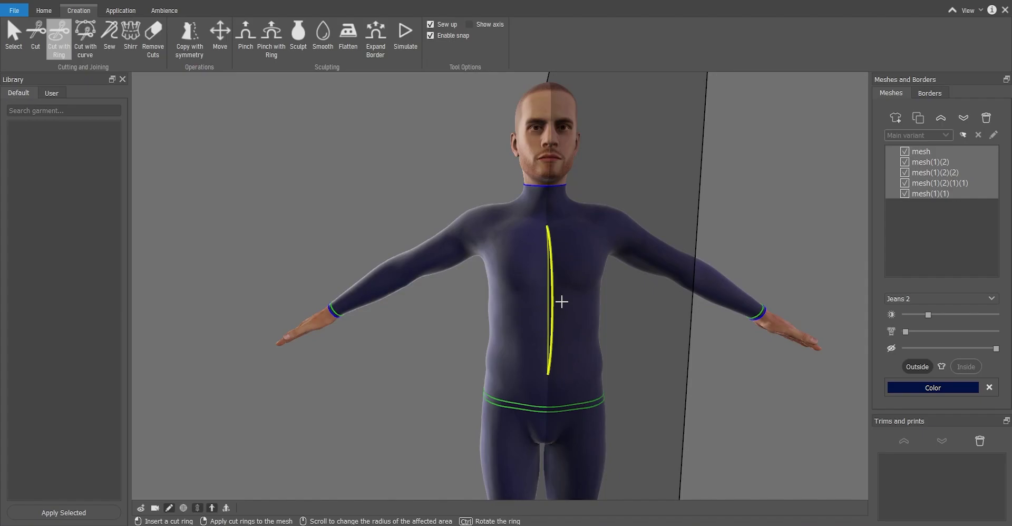
pyautogui.scroll(8, 561, 302)
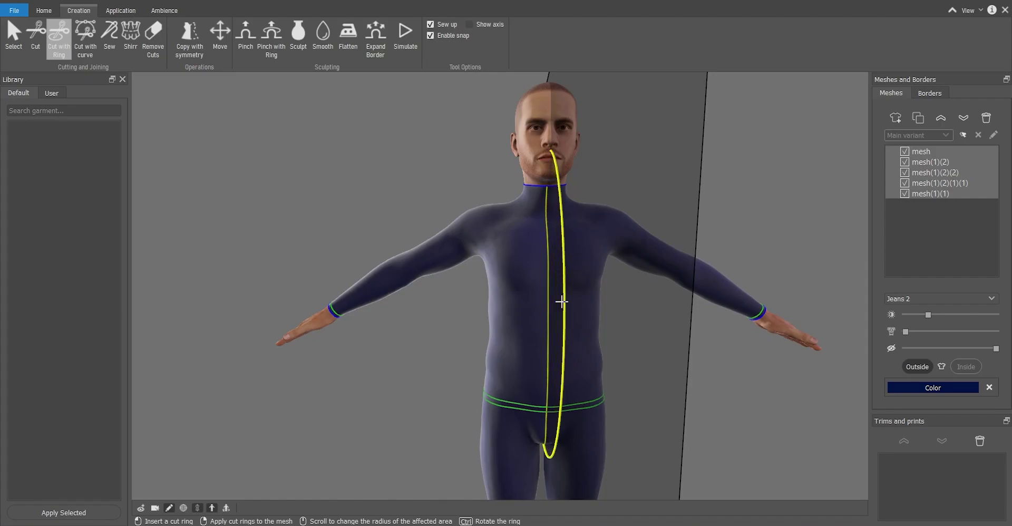
pyautogui.scroll(2, 562, 302)
pyautogui.moveTo(554, 300); pyautogui.dragTo(566, 296, button='right')
pyautogui.click(558, 291)
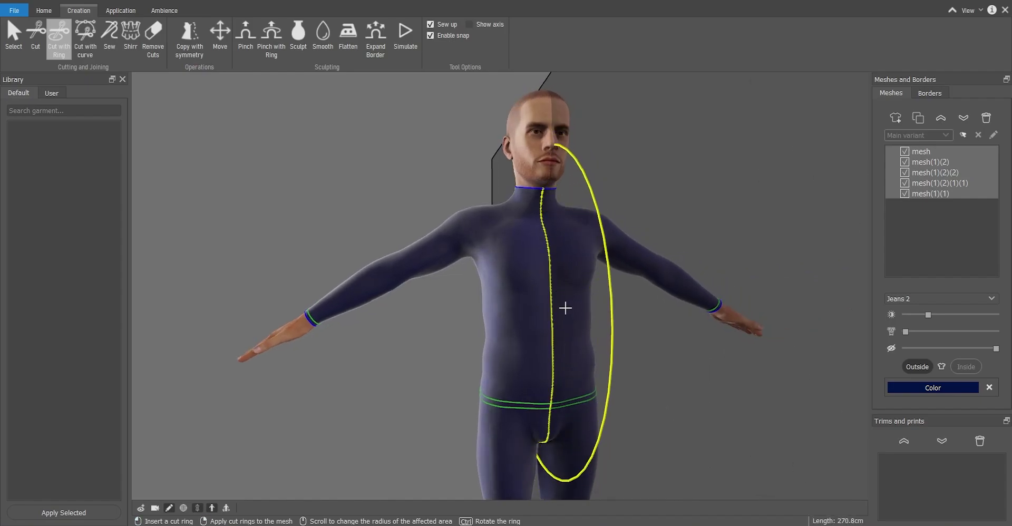
pyautogui.rightClick(565, 308)
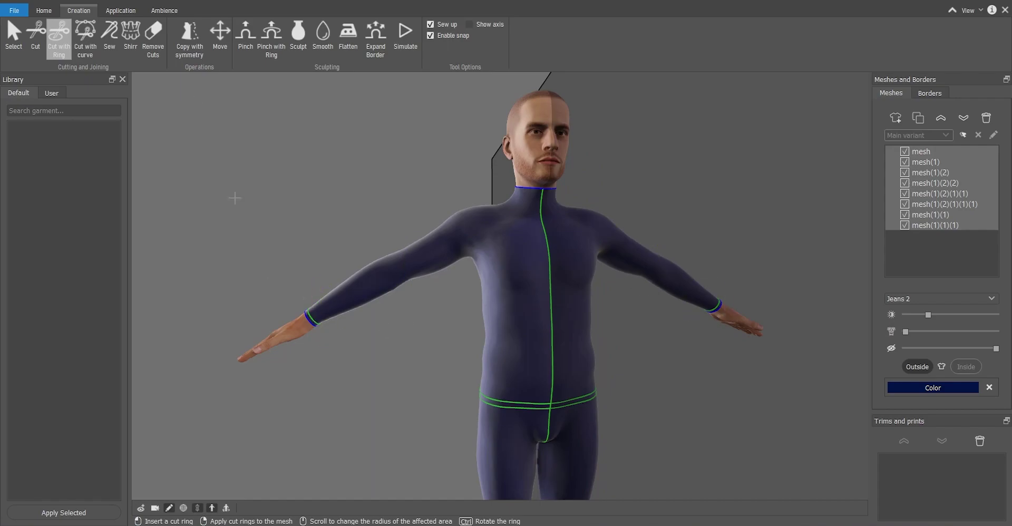
# Turn off symmetry and remove the centre cuts from the trousers and down the back of the top.
pyautogui.click(154, 33)
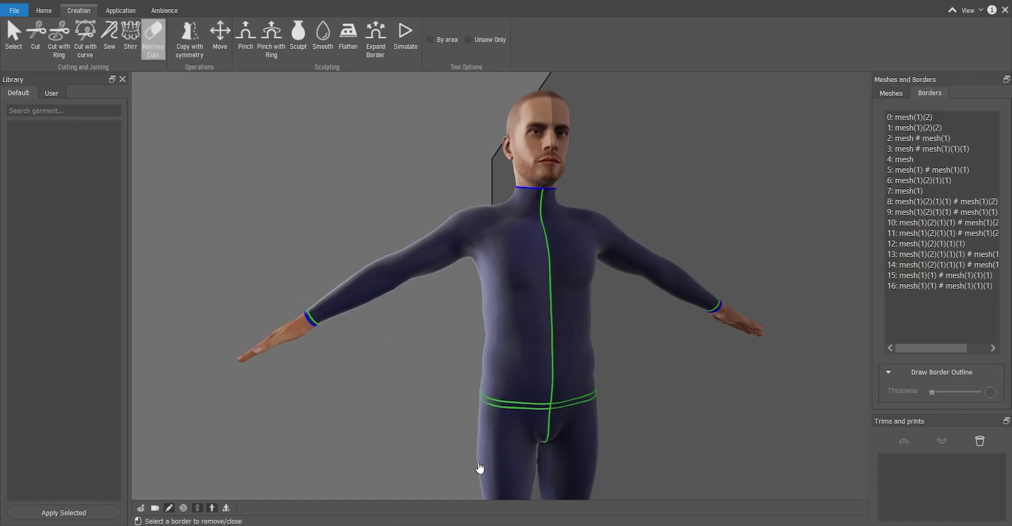
pyautogui.click(558, 439)
pyautogui.moveTo(469, 458); pyautogui.dragTo(697, 403, button='middle')
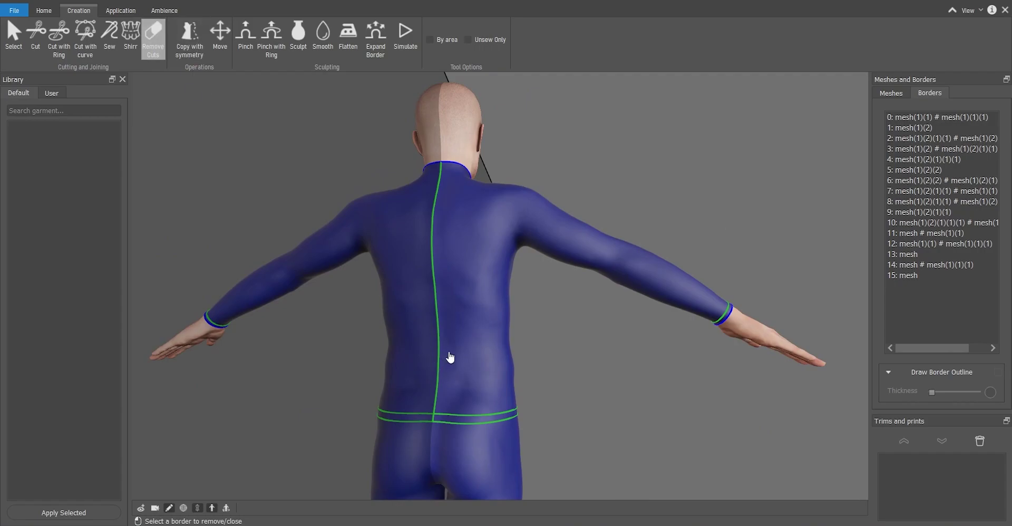
pyautogui.moveTo(450, 359); pyautogui.dragTo(486, 373, button='middle')
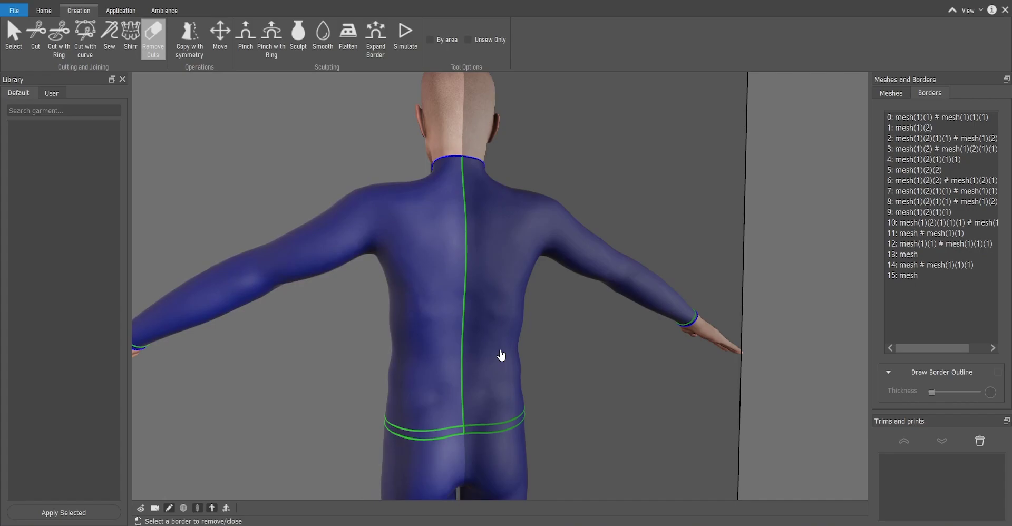
pyautogui.click(467, 287)
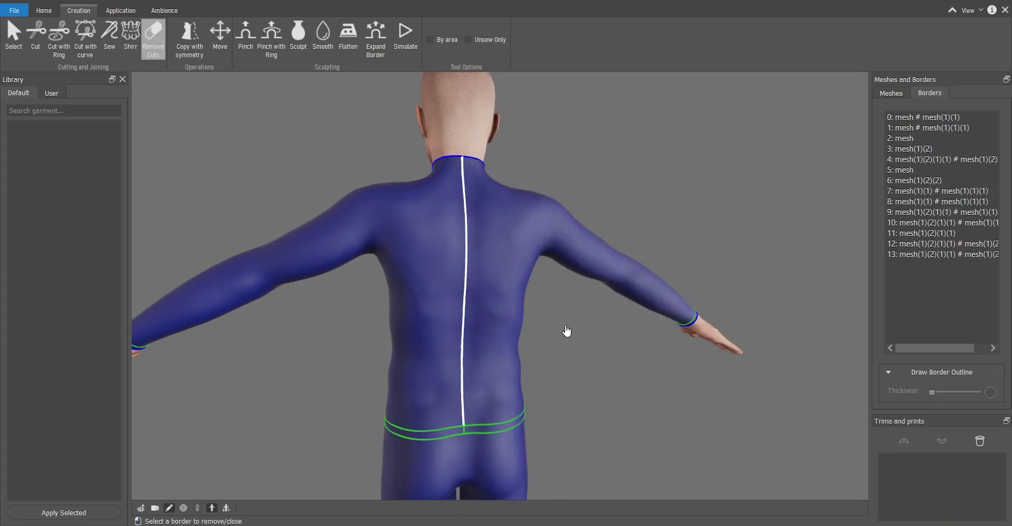
pyautogui.press('Escape')
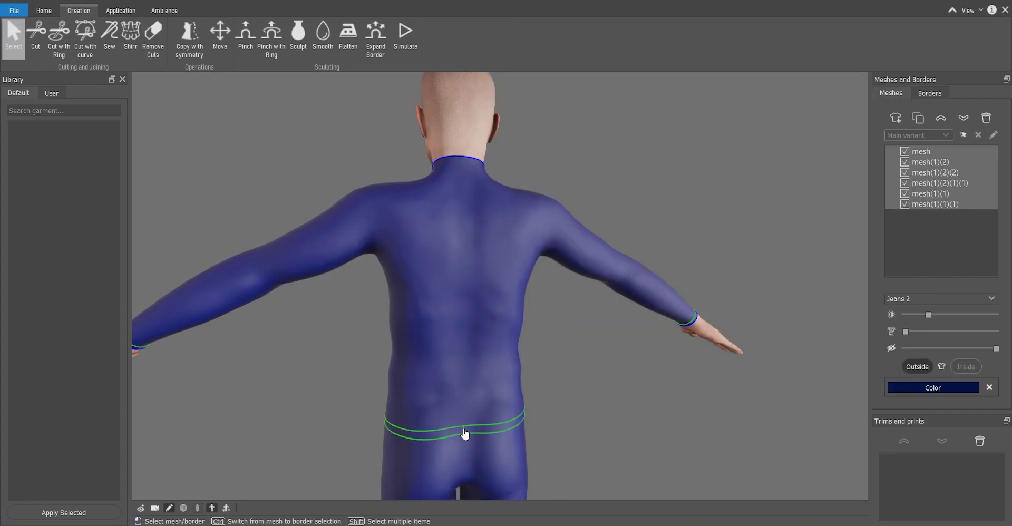
# Remove the short centre-back cut across the hem band, leaving only the front opening cut.
pyautogui.click(464, 434)
pyautogui.scroll(5, 462, 438)
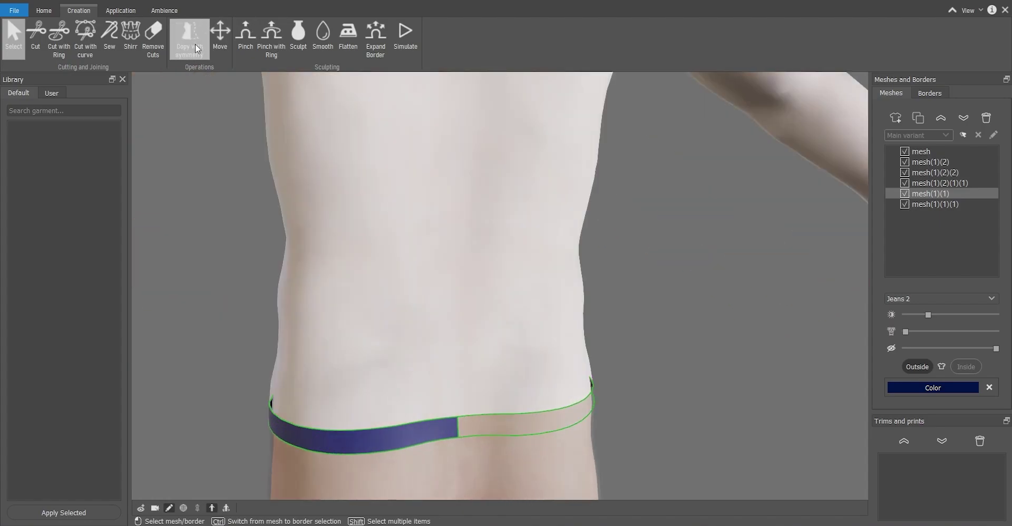
pyautogui.click(149, 46)
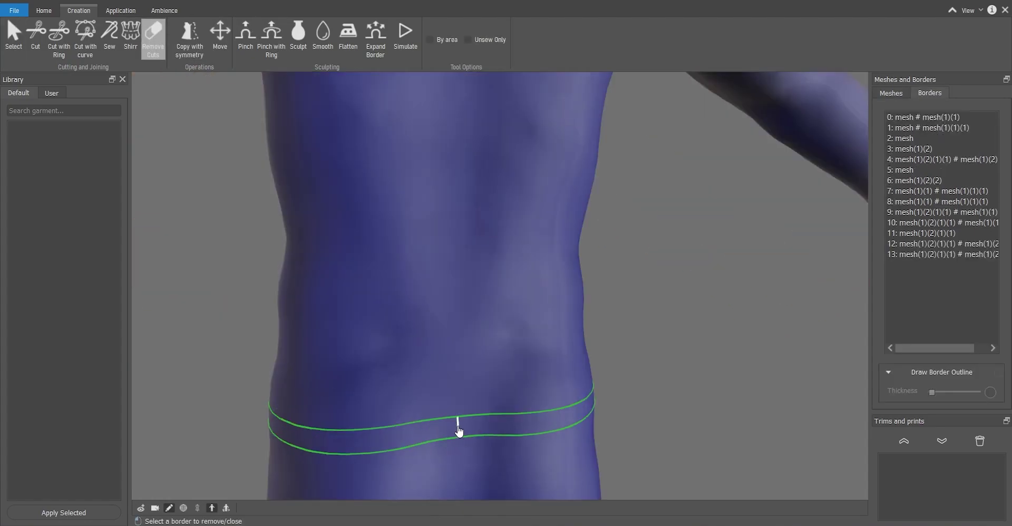
pyautogui.click(457, 427)
pyautogui.scroll(-5, 667, 345)
pyautogui.moveTo(679, 355); pyautogui.dragTo(329, 355, button='middle')
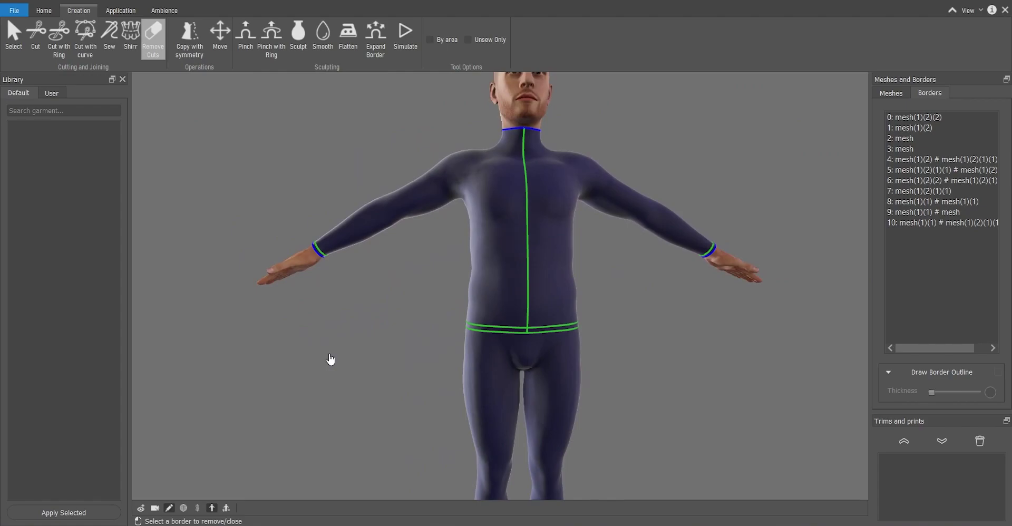
pyautogui.moveTo(767, 381)
pyautogui.mouseDown(button='middle')
pyautogui.moveTo(737, 391)
pyautogui.moveTo(758, 394)
pyautogui.mouseUp(button='middle')
pyautogui.moveTo(599, 307)
pyautogui.mouseDown(button='middle')
pyautogui.moveTo(614, 337)
pyautogui.moveTo(599, 314)
pyautogui.mouseUp(button='middle')
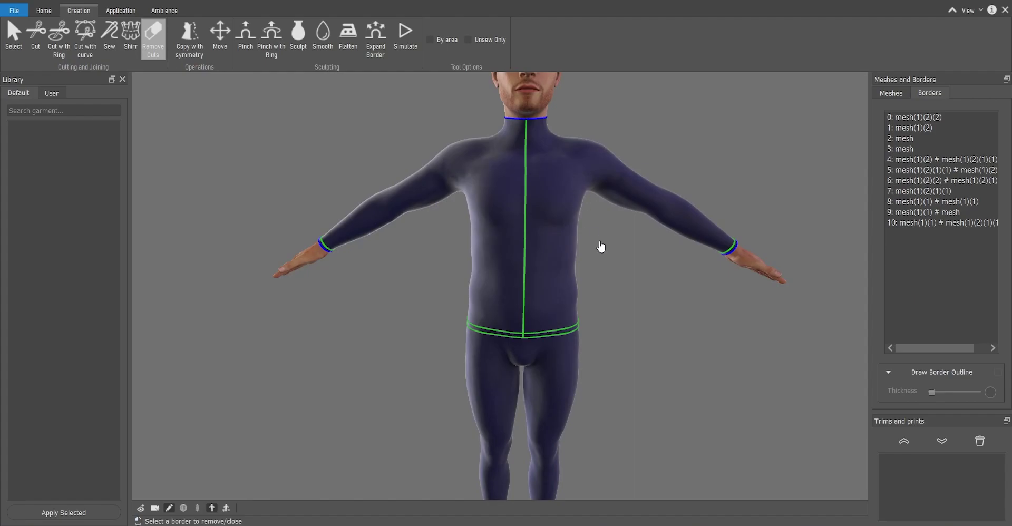
pyautogui.moveTo(601, 246); pyautogui.dragTo(631, 268, button='middle')
pyautogui.press('Escape')
# Select the top's torso mesh and cut it with three horizontal rings across the lower belly, the waist and the chest.
pyautogui.click(514, 225)
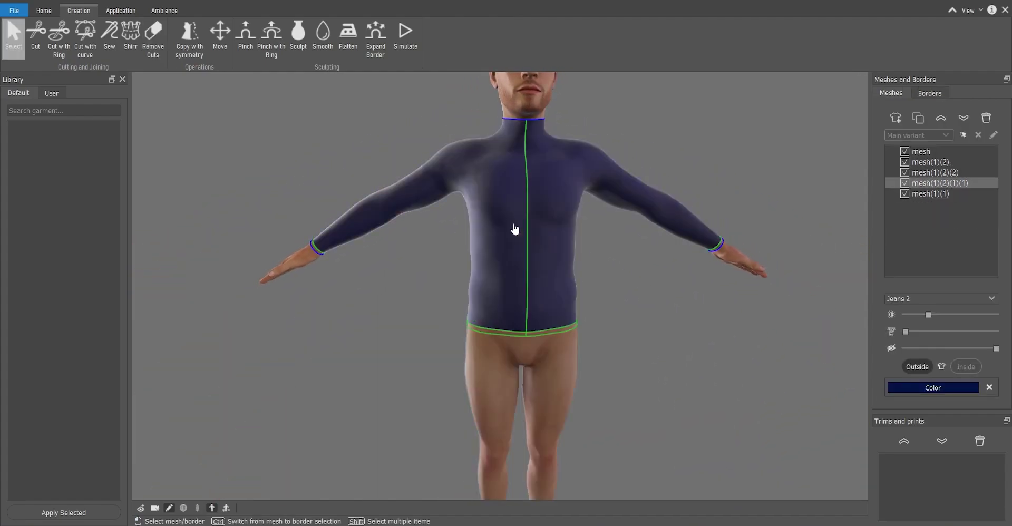
pyautogui.moveTo(555, 223); pyautogui.dragTo(583, 314, button='middle')
pyautogui.scroll(5, 527, 345)
pyautogui.scroll(-6, 576, 334)
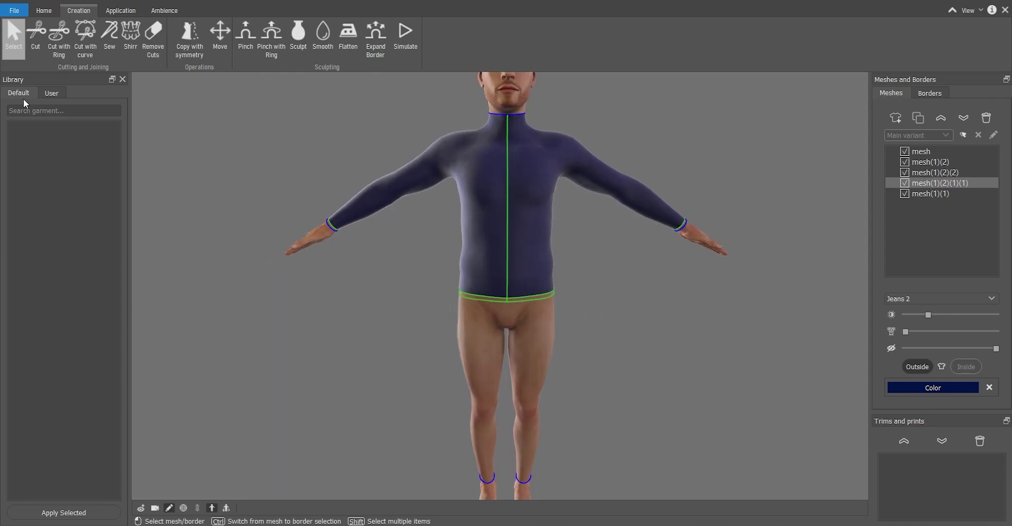
pyautogui.click(66, 36)
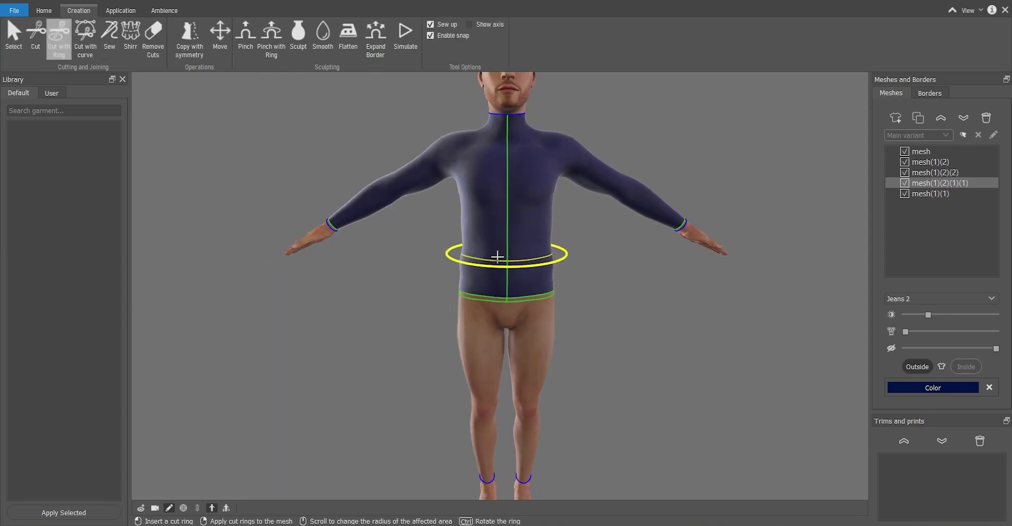
pyautogui.moveTo(515, 254); pyautogui.dragTo(532, 223, button='middle')
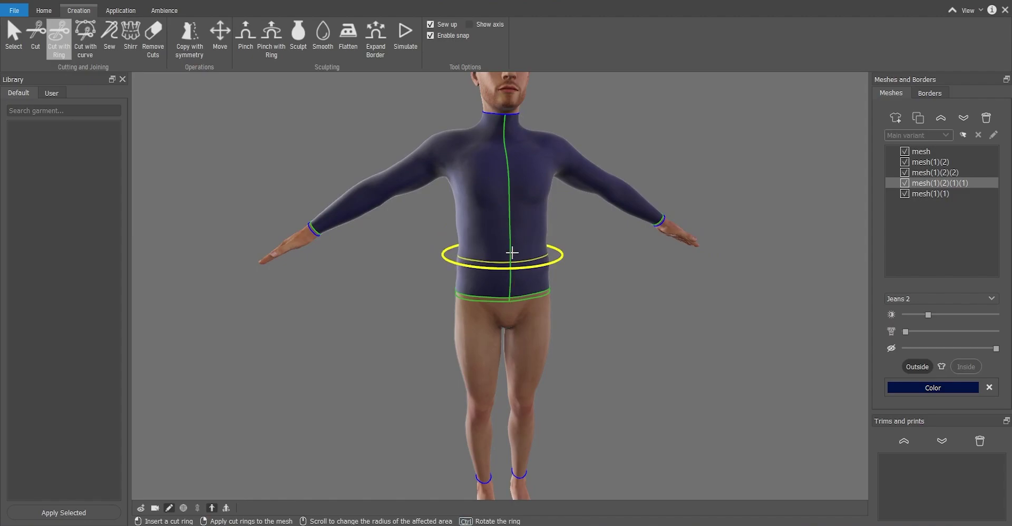
pyautogui.click(512, 253)
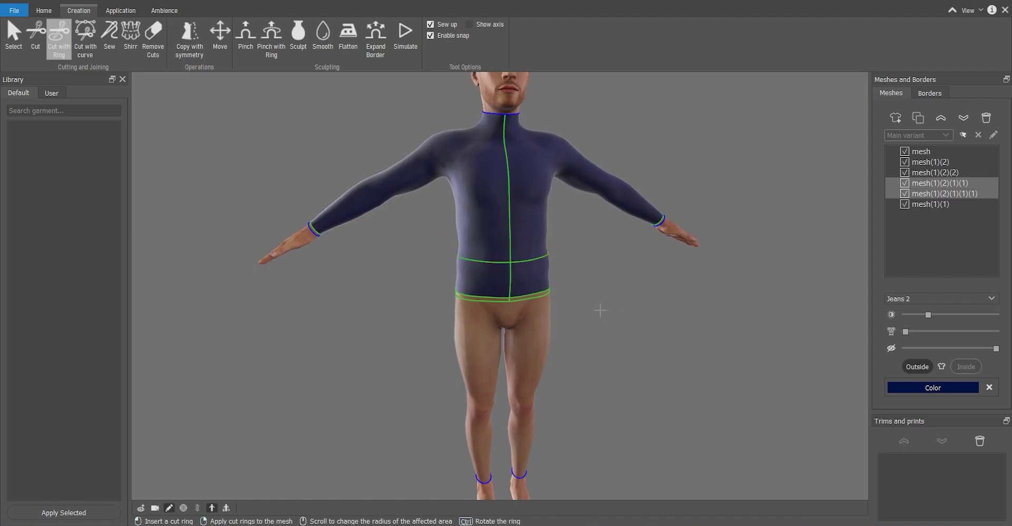
pyautogui.click(516, 221)
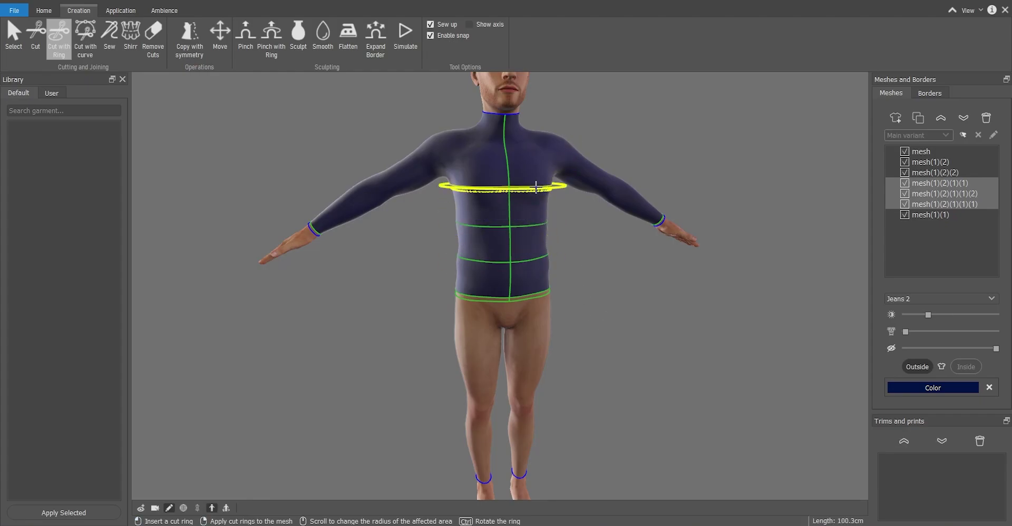
pyautogui.click(527, 191)
pyautogui.moveTo(497, 255)
pyautogui.mouseDown(button='right')
pyautogui.moveTo(707, 242)
pyautogui.moveTo(788, 258)
pyautogui.moveTo(496, 259)
pyautogui.mouseUp(button='right')
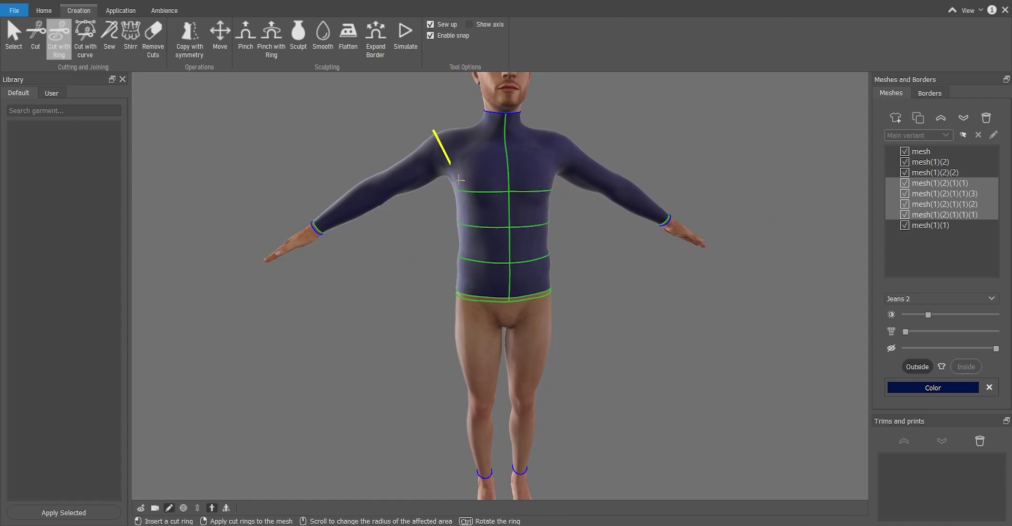
# Turn on symmetry and place a mirrored pair of cut rings around the two armholes.
pyautogui.press('s')
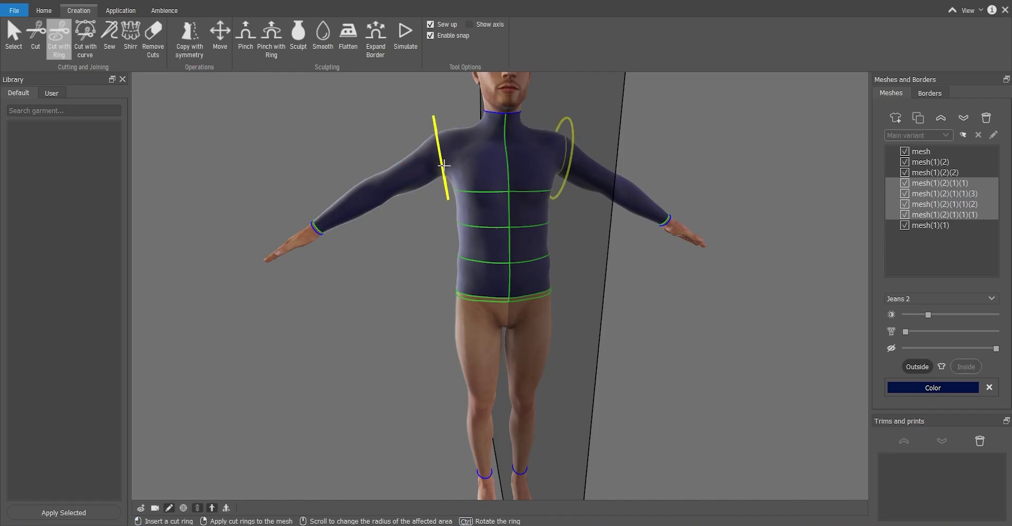
pyautogui.moveTo(444, 165); pyautogui.dragTo(466, 165, button='right')
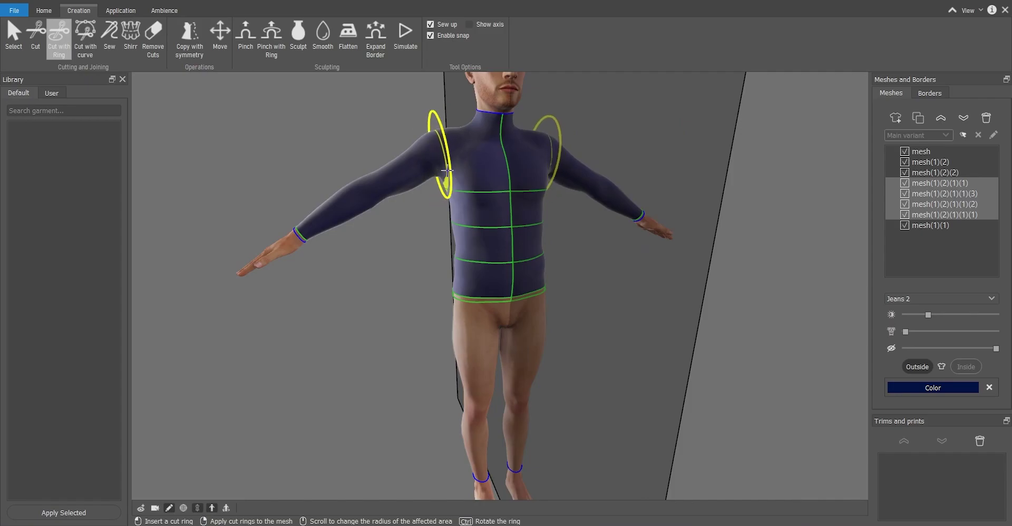
pyautogui.click(442, 171)
pyautogui.keyDown('ctrl'); pyautogui.scroll(6, 426, 170); pyautogui.keyUp('ctrl')
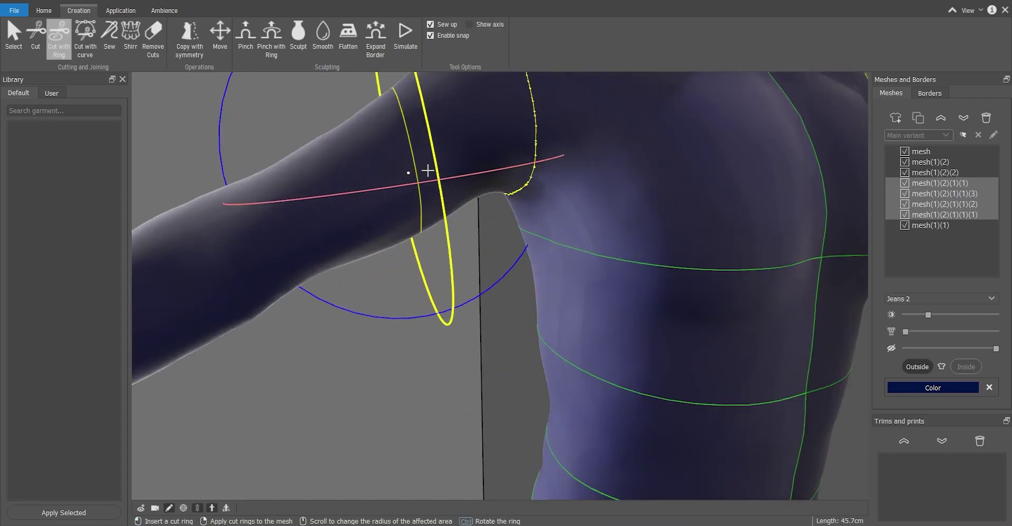
pyautogui.keyDown('ctrl'); pyautogui.scroll(-4, 427, 170); pyautogui.keyUp('ctrl')
pyautogui.scroll(3, 465, 167)
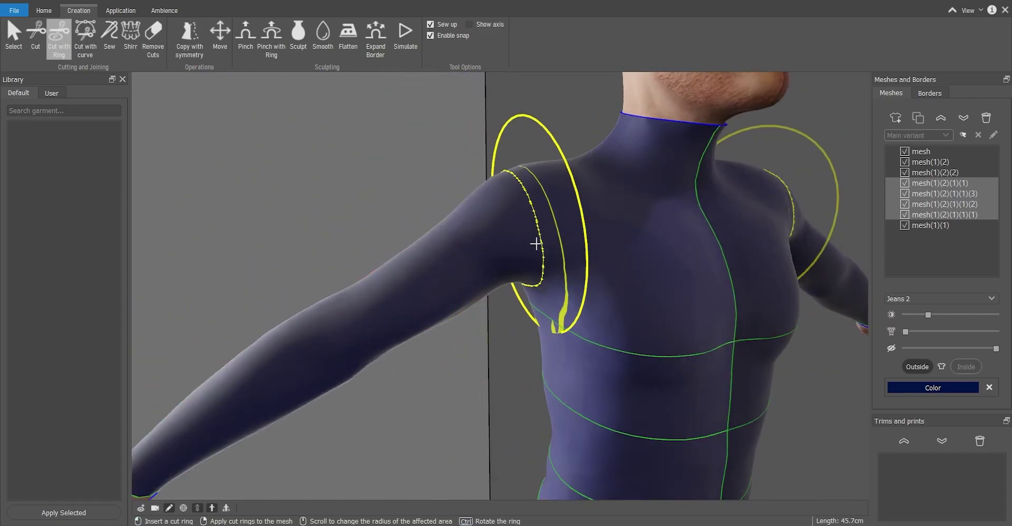
# Examine the placement of the armhole cuts on both shoulders from the front and the sides.
pyautogui.scroll(-5, 496, 221)
pyautogui.scroll(2, 571, 316)
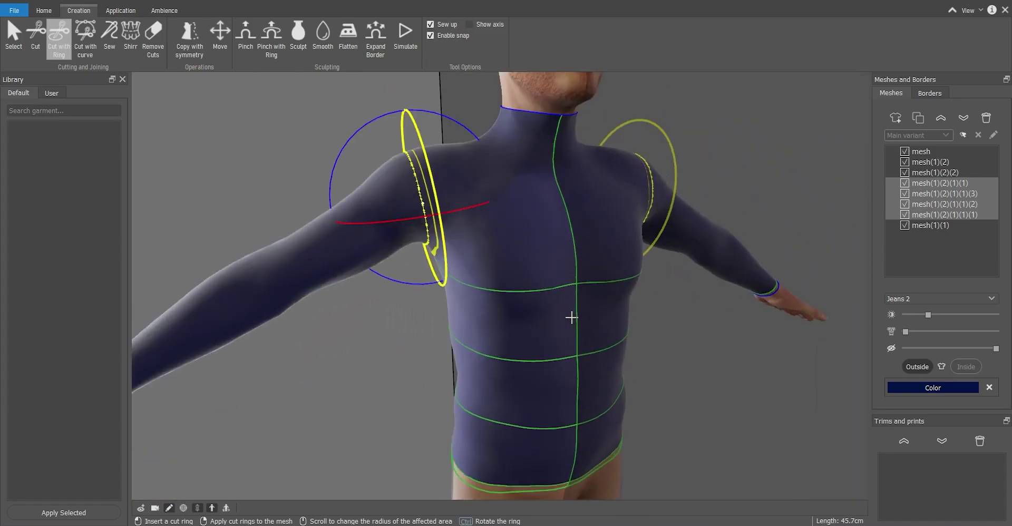
pyautogui.scroll(-2, 517, 264)
pyautogui.scroll(3, 429, 255)
pyautogui.scroll(-3, 429, 255)
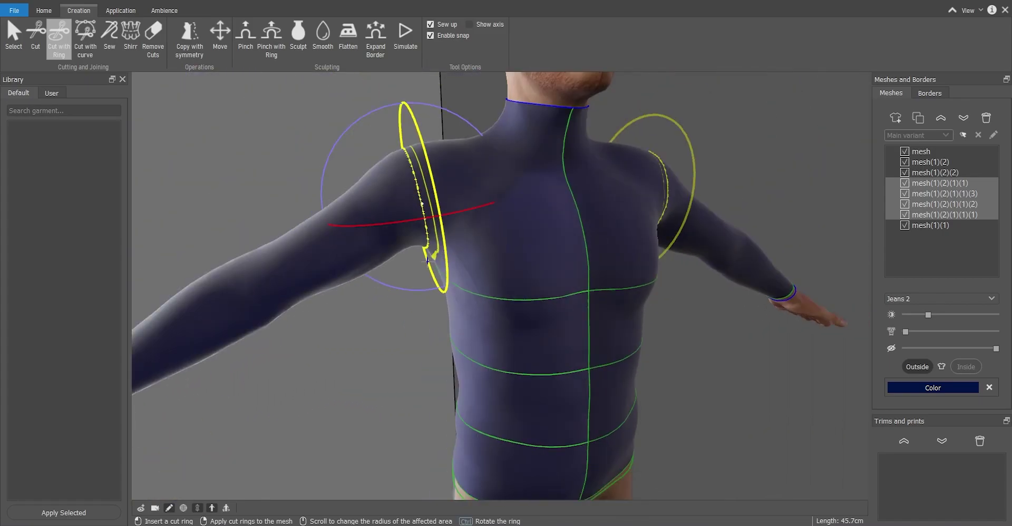
pyautogui.scroll(2, 321, 261)
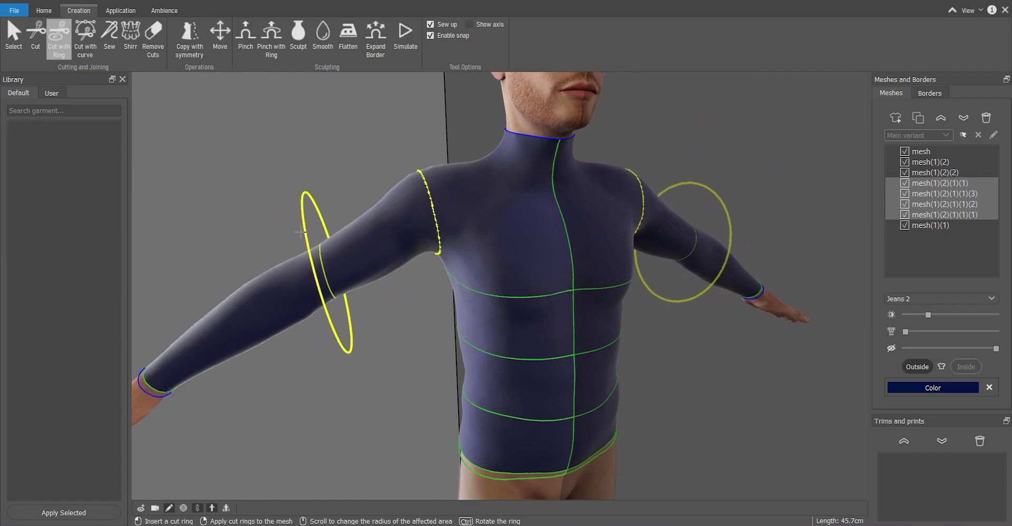
pyautogui.press('ctrl')
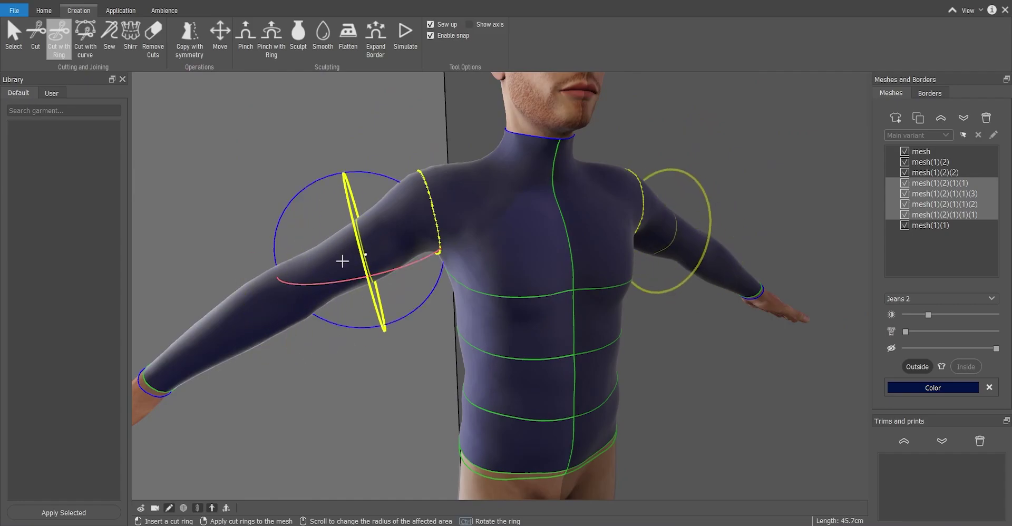
pyautogui.moveTo(338, 264); pyautogui.dragTo(522, 245, button='middle')
pyautogui.scroll(-3, 522, 245)
pyautogui.scroll(4, 488, 283)
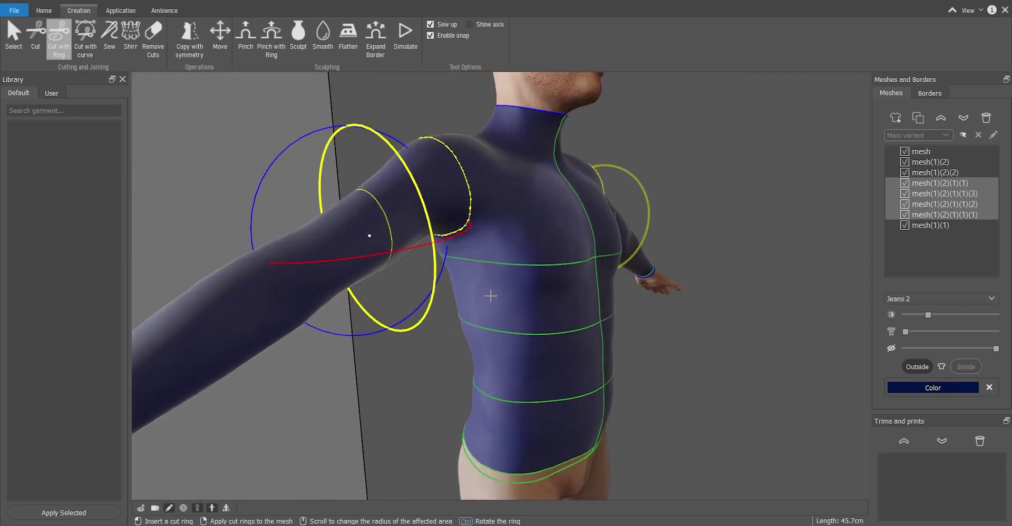
pyautogui.moveTo(811, 288); pyautogui.dragTo(512, 279, button='middle')
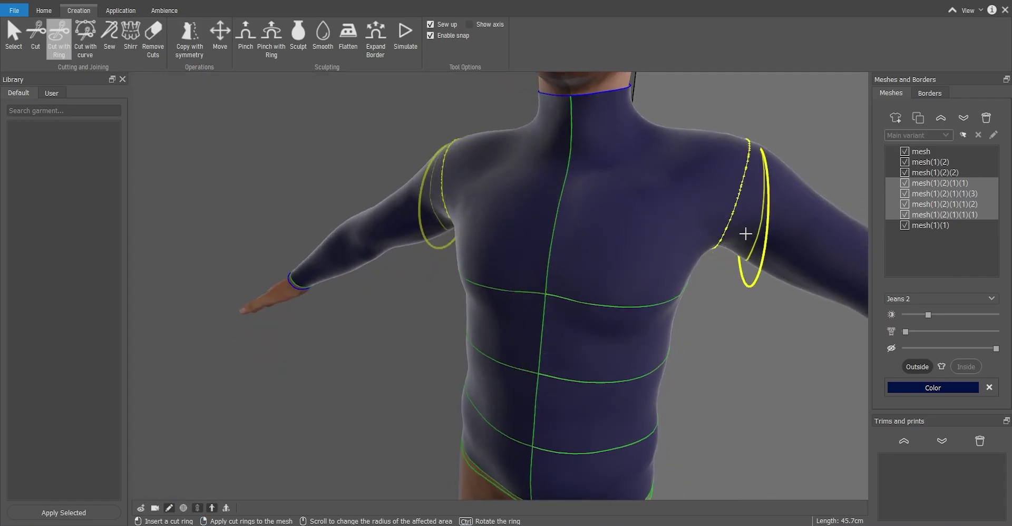
pyautogui.moveTo(746, 232); pyautogui.dragTo(662, 206, button='middle')
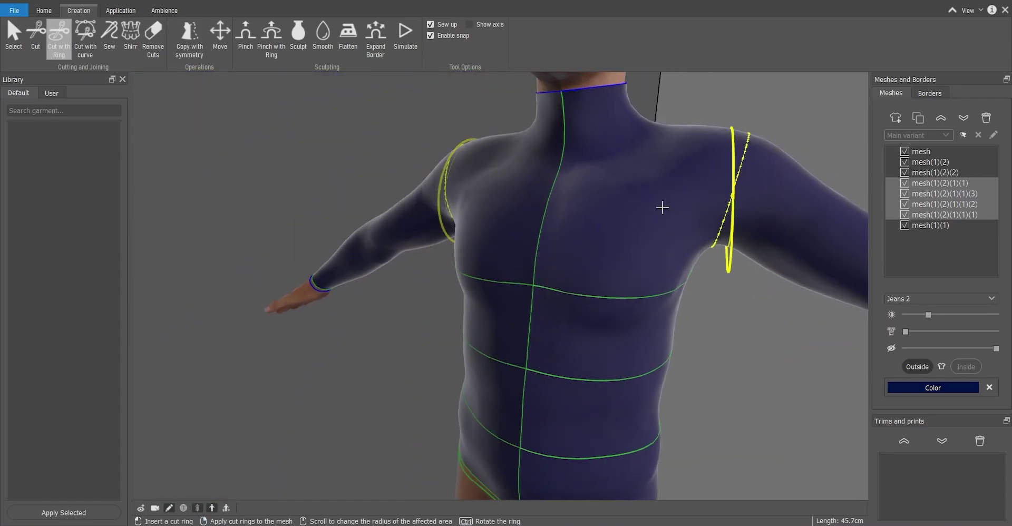
# Apply the mirrored armhole cuts to separate both sleeves from the torso and leave the ring tool.
pyautogui.rightClick(707, 207)
pyautogui.scroll(-2, 732, 191)
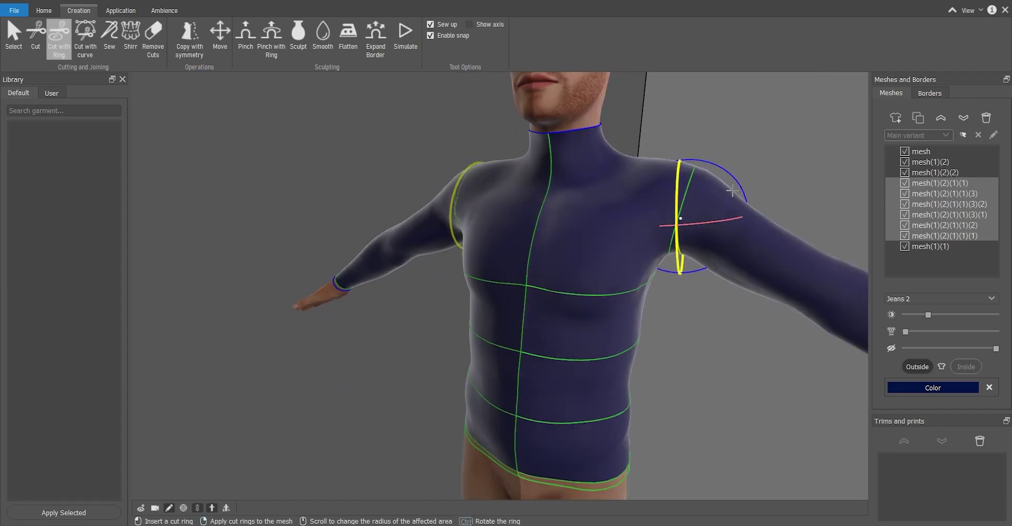
pyautogui.scroll(-3, 732, 190)
pyautogui.moveTo(576, 286); pyautogui.dragTo(601, 288, button='middle')
pyautogui.press('Escape')
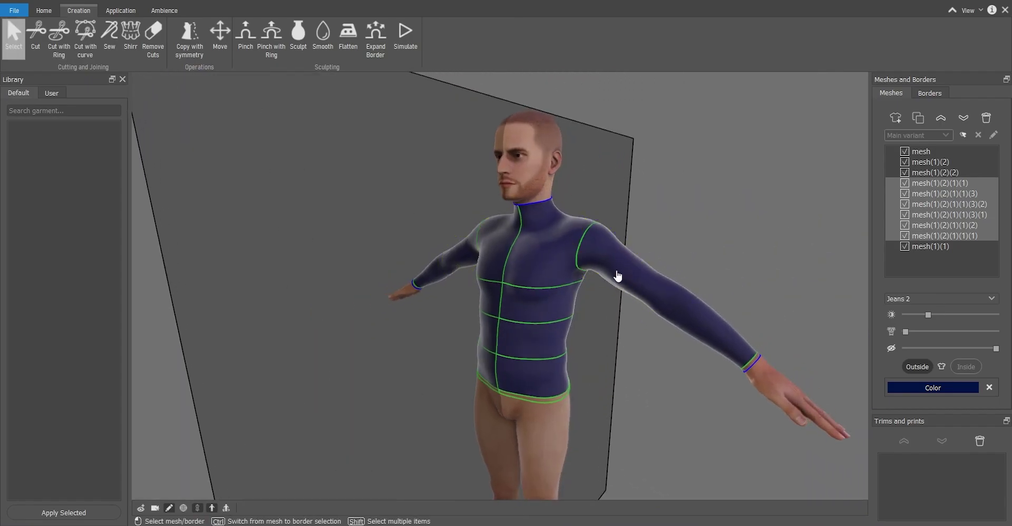
pyautogui.click(618, 276)
pyautogui.press('Delete')
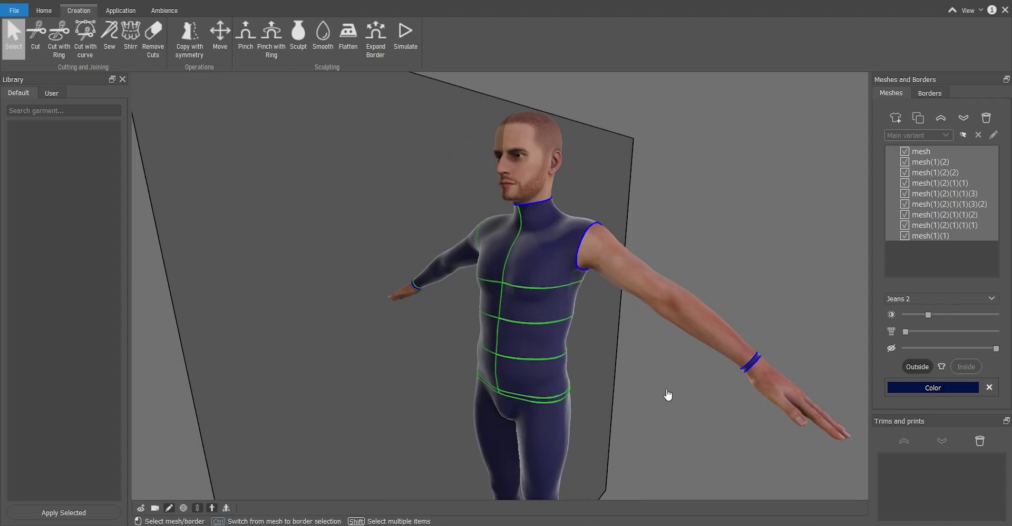
pyautogui.hotkey('ctrl', 'z')
# Select both sleeve meshes and cut them symmetrically with rings at the upper arm, the elbow and the forearm.
pyautogui.moveTo(583, 398); pyautogui.dragTo(697, 375, button='middle')
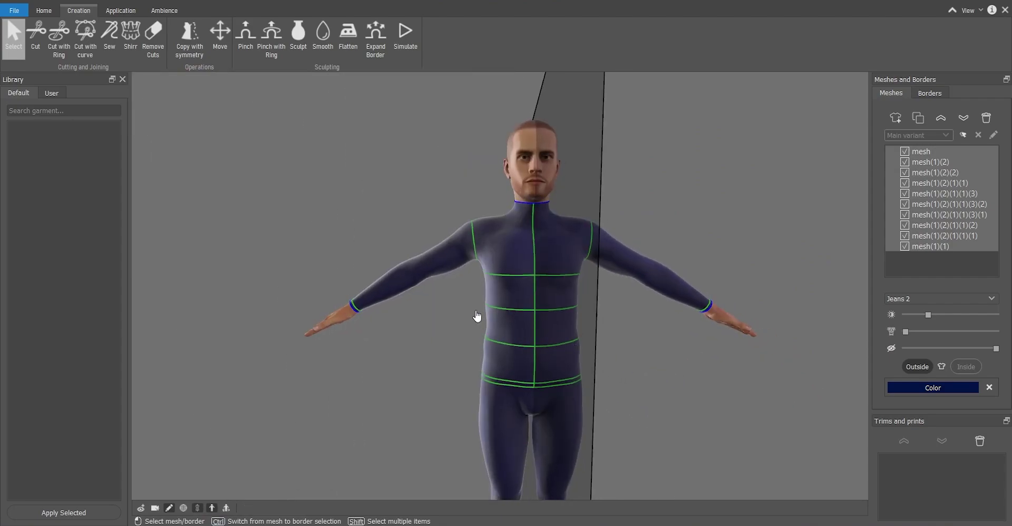
pyautogui.click(449, 265)
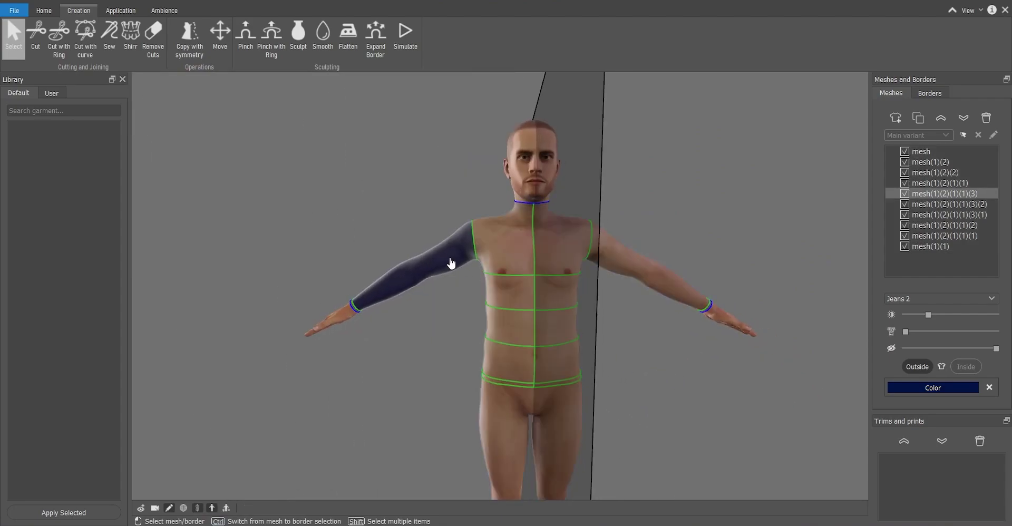
pyautogui.keyDown('shift'); pyautogui.click(626, 264); pyautogui.keyUp('shift')
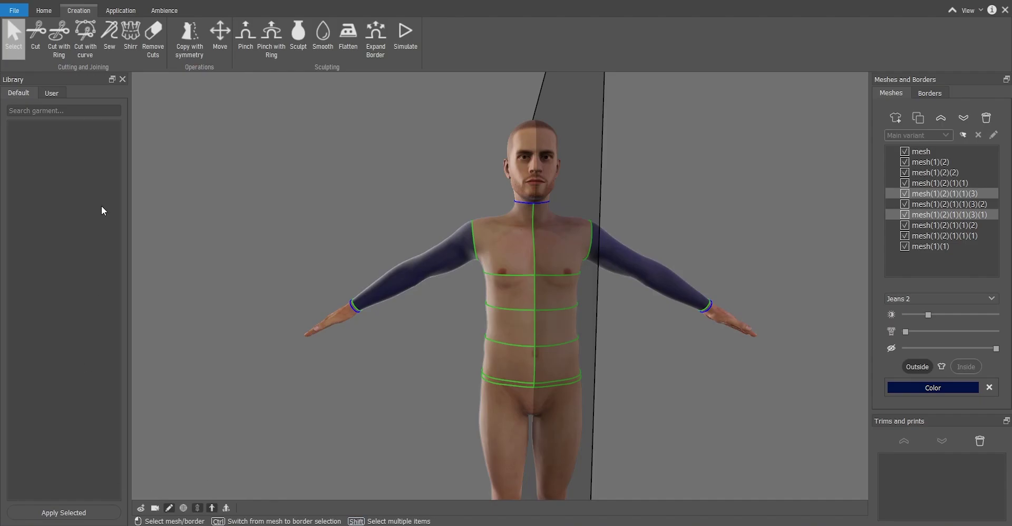
pyautogui.click(59, 37)
pyautogui.moveTo(427, 278); pyautogui.dragTo(479, 274, button='right')
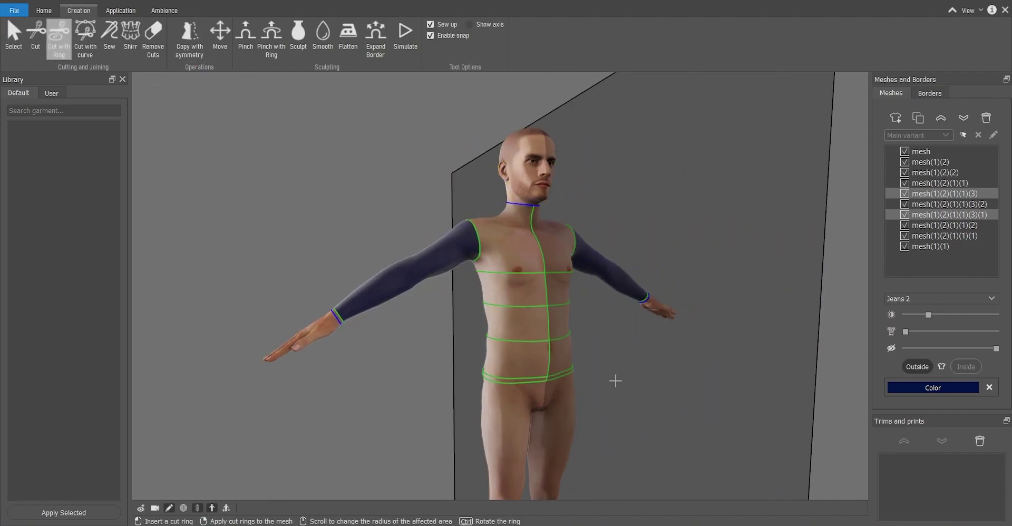
pyautogui.press('s')
pyautogui.click(506, 362)
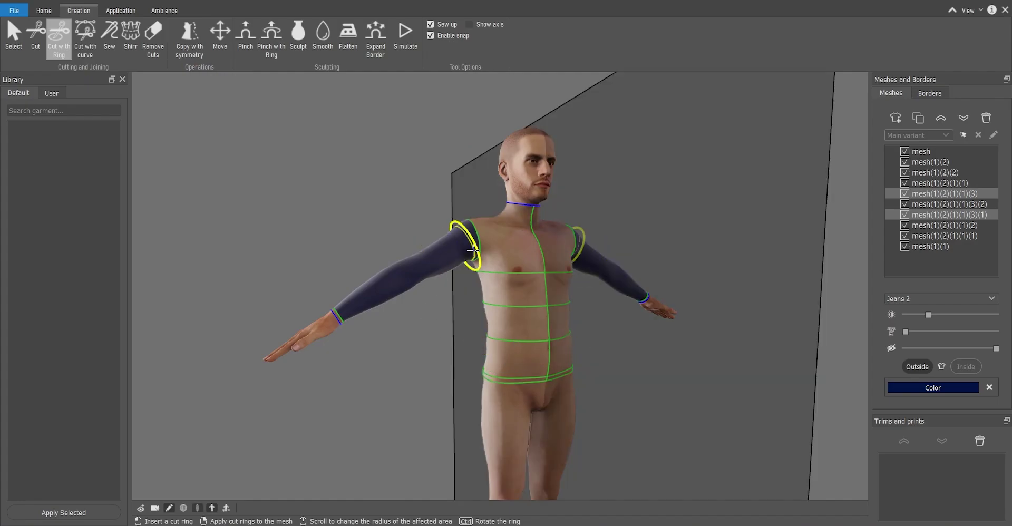
pyautogui.moveTo(451, 253); pyautogui.dragTo(431, 260, button='right')
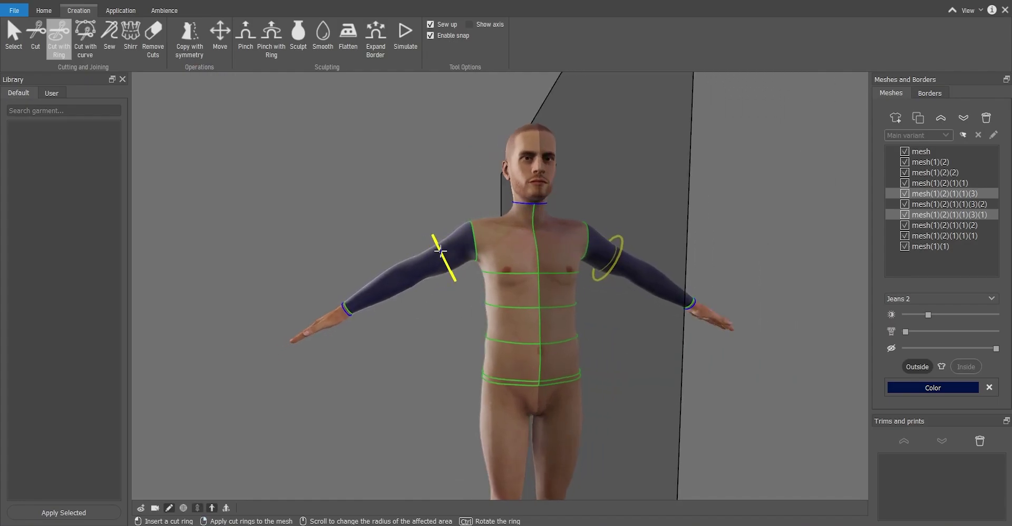
pyautogui.click(441, 252)
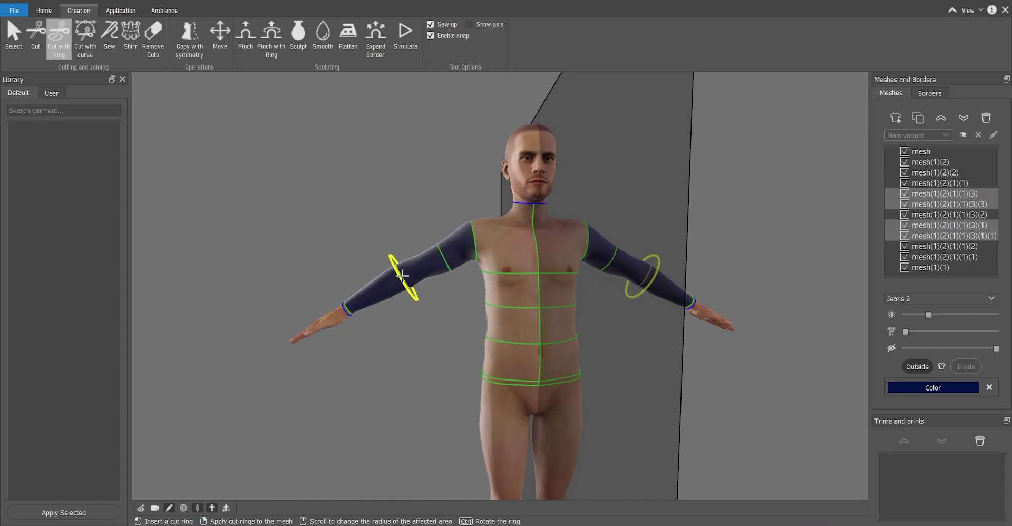
pyautogui.click(409, 270)
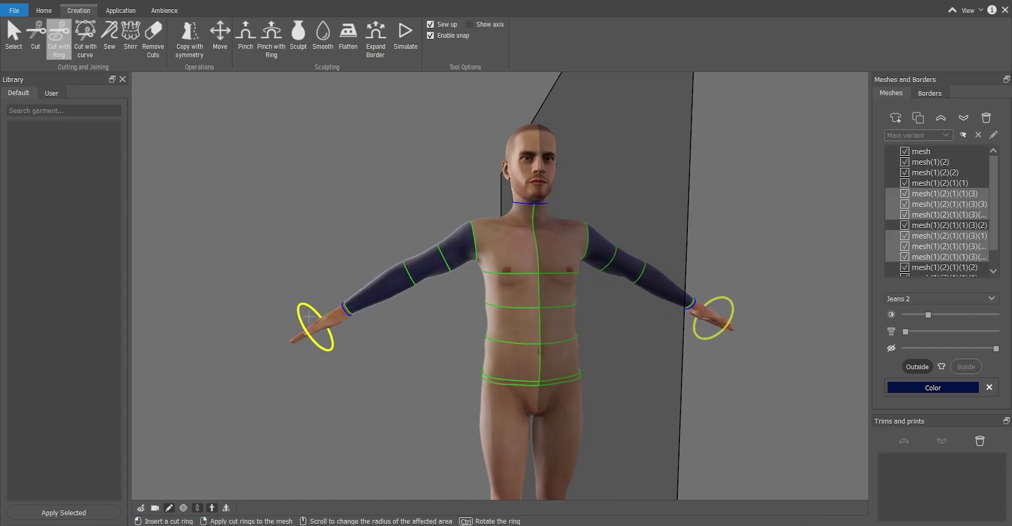
pyautogui.click(379, 279)
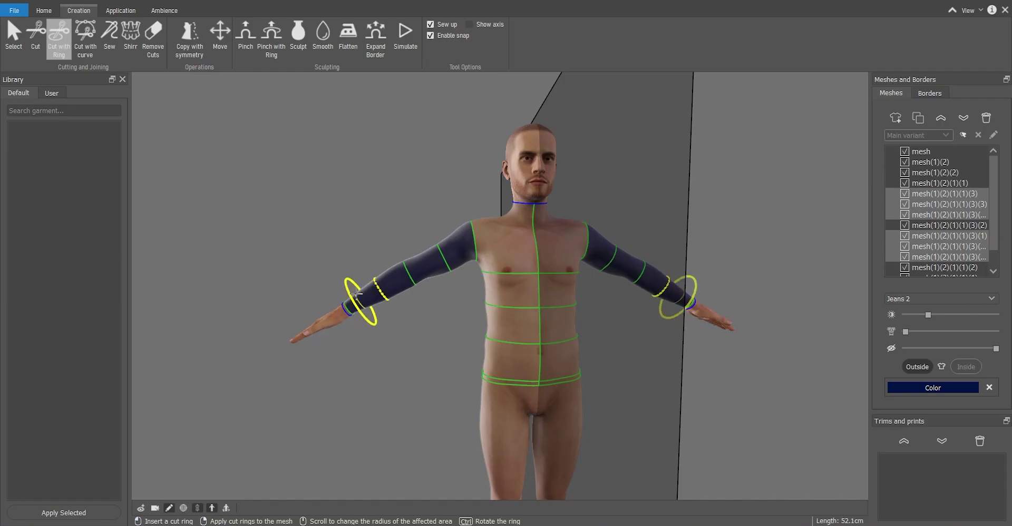
pyautogui.rightClick(362, 284)
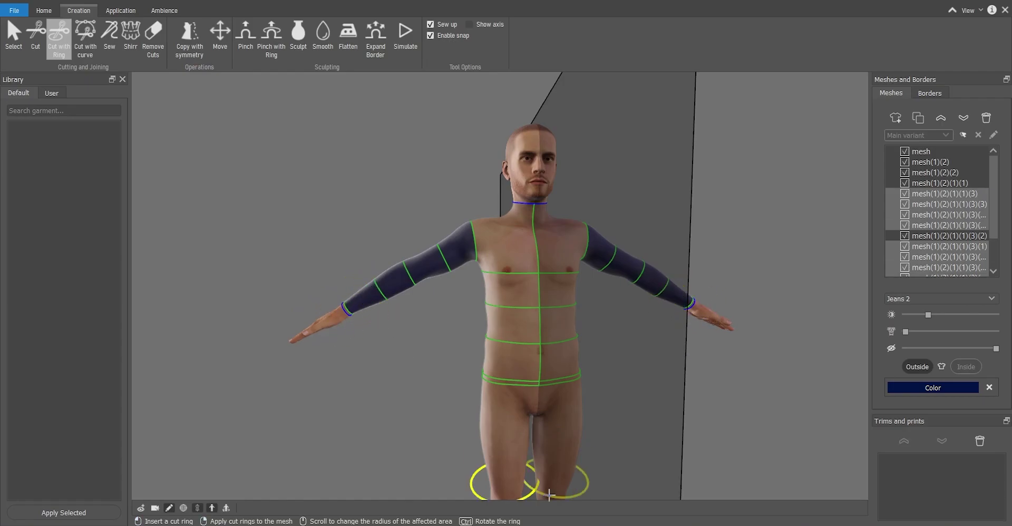
# Turn off symmetry and hide the coloured border lines to view the whole suit with its seams.
pyautogui.moveTo(659, 377); pyautogui.dragTo(671, 391, button='middle')
pyautogui.press('ctrl')
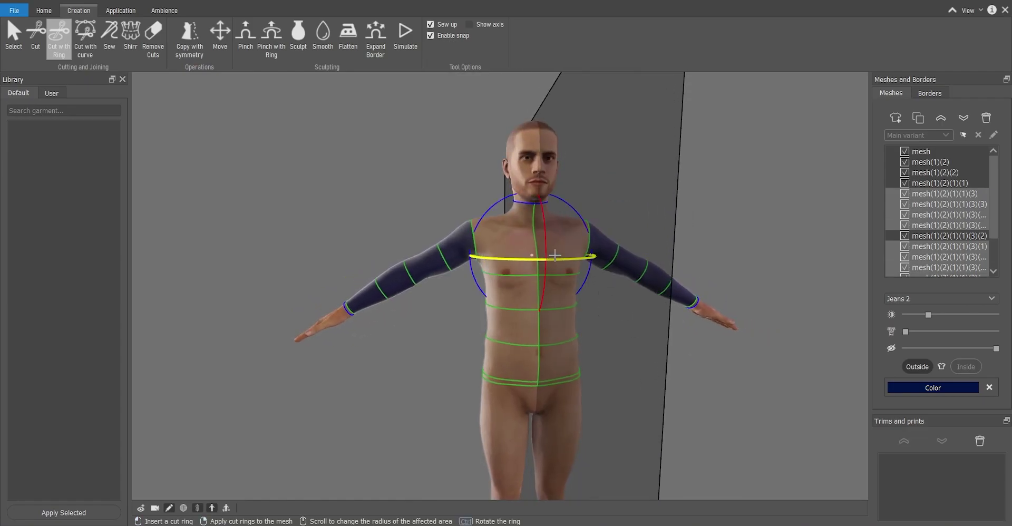
pyautogui.moveTo(448, 289); pyautogui.dragTo(524, 248, button='middle')
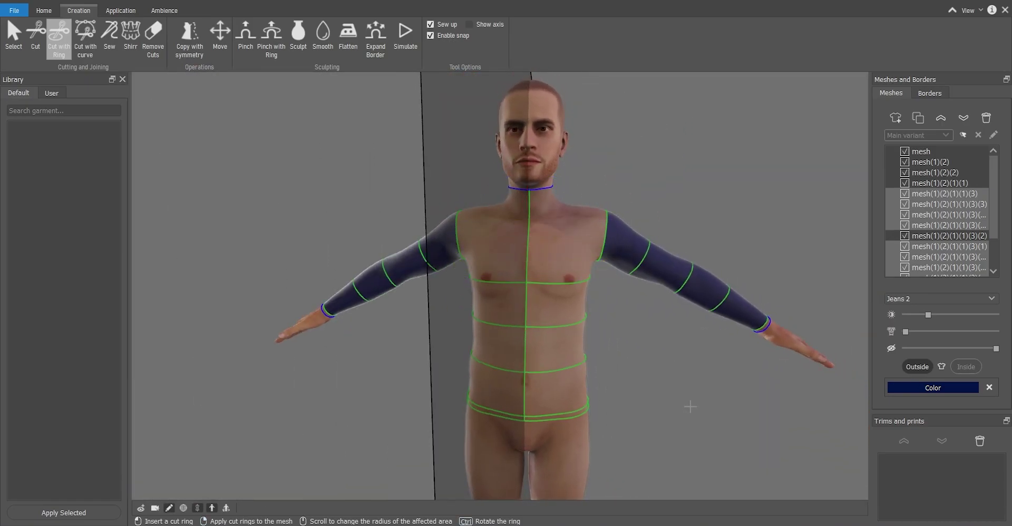
pyautogui.moveTo(355, 420); pyautogui.dragTo(404, 416, button='middle')
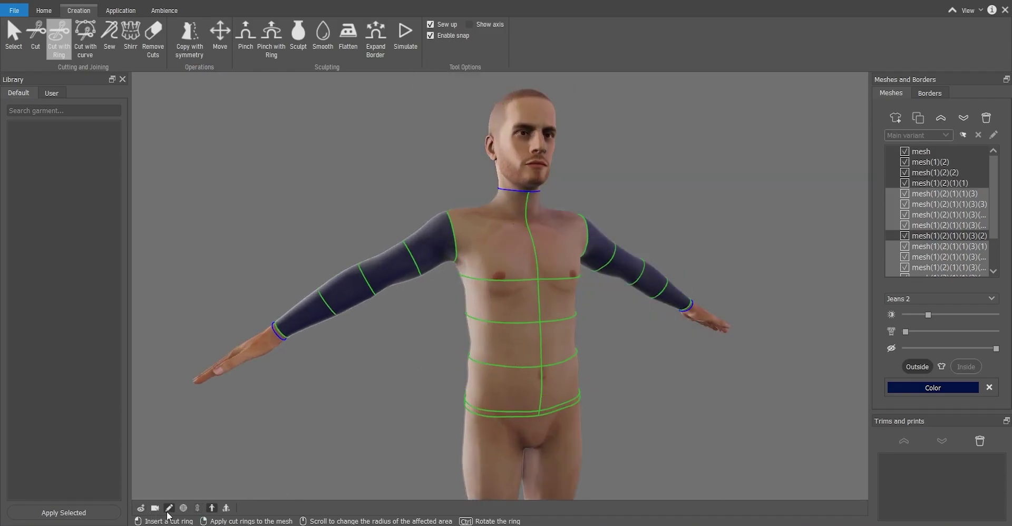
pyautogui.click(169, 509)
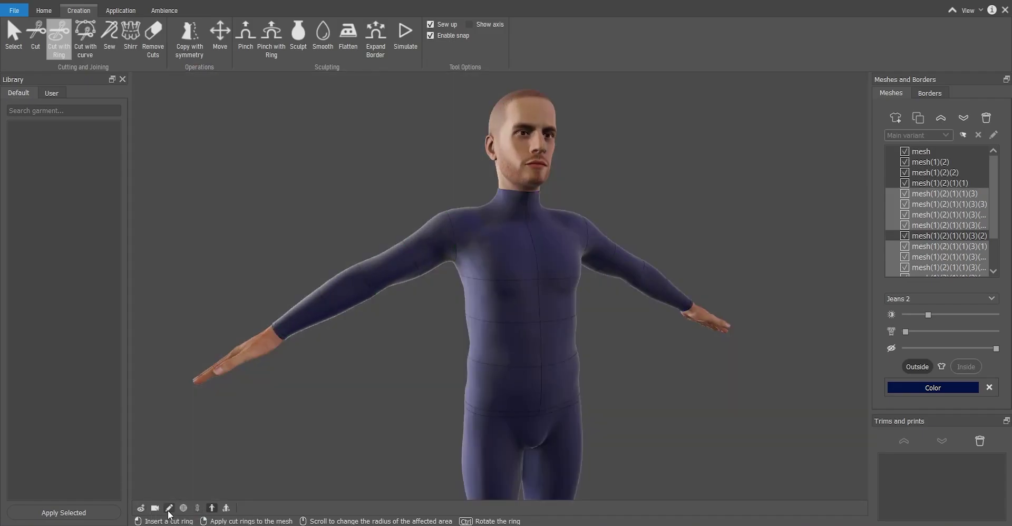
# Show the border lines again, leave the ring tool and select the four torso panels from chest to waist.
pyautogui.moveTo(539, 303); pyautogui.dragTo(603, 366, button='middle')
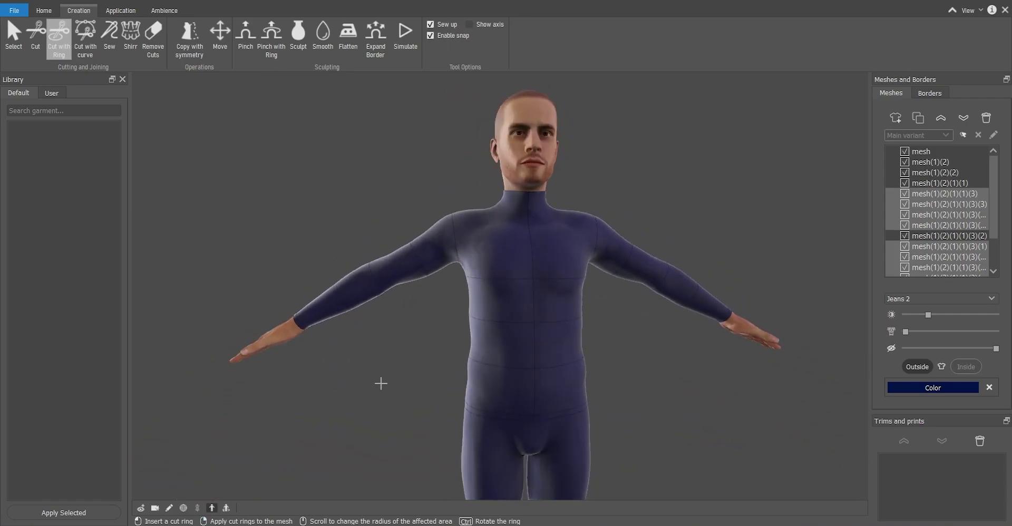
pyautogui.click(169, 509)
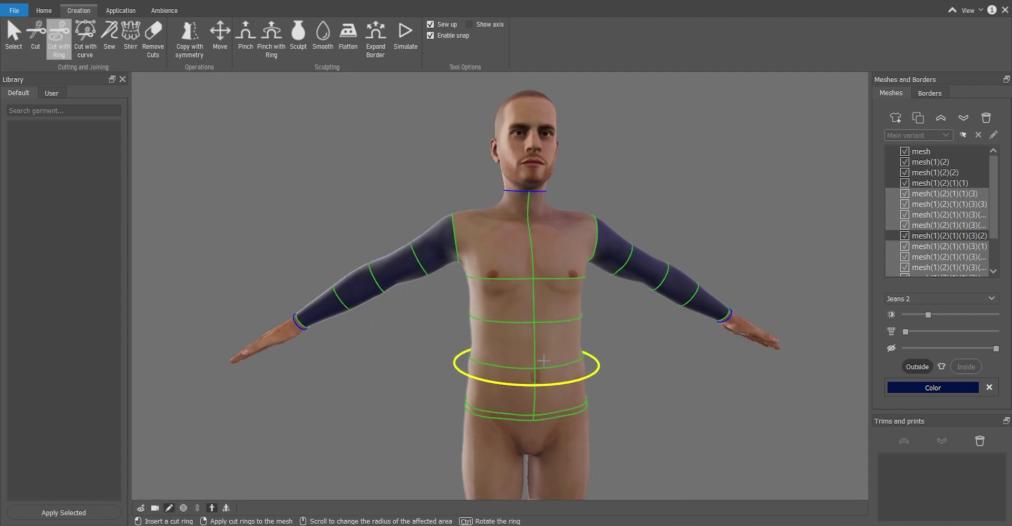
pyautogui.press('Escape')
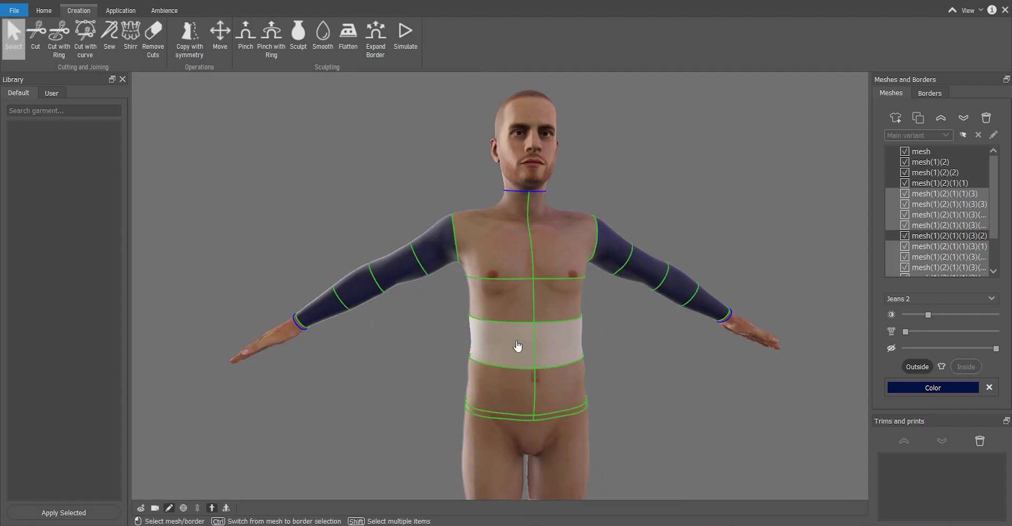
pyautogui.click(492, 275)
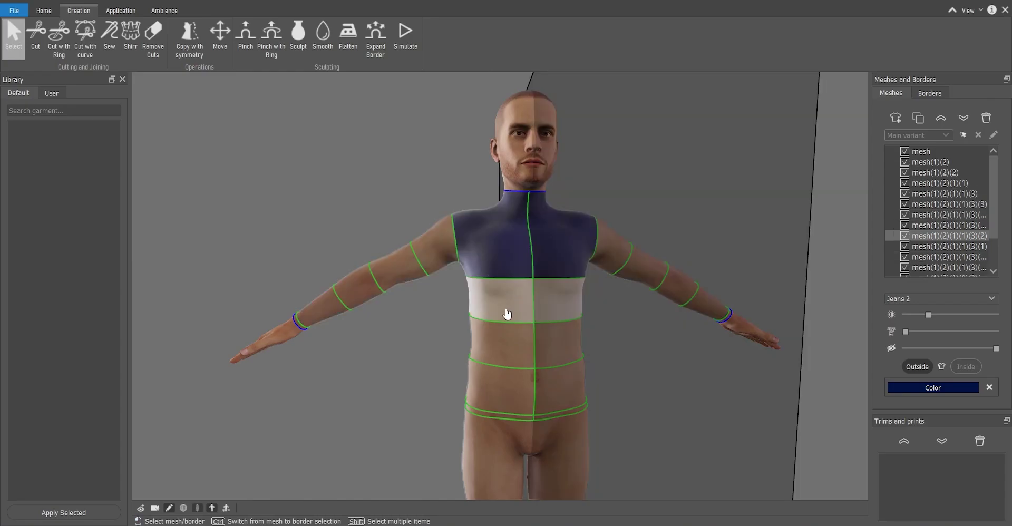
pyautogui.keyDown('shift'); pyautogui.click(508, 311); pyautogui.keyUp('shift')
pyautogui.keyDown('shift'); pyautogui.click(516, 352); pyautogui.keyUp('shift')
pyautogui.keyDown('shift'); pyautogui.click(506, 381); pyautogui.keyUp('shift')
# Add all sections of both sleeves to the torso selection and check the selection from the back.
pyautogui.keyDown('shift'); pyautogui.click(445, 252); pyautogui.keyUp('shift')
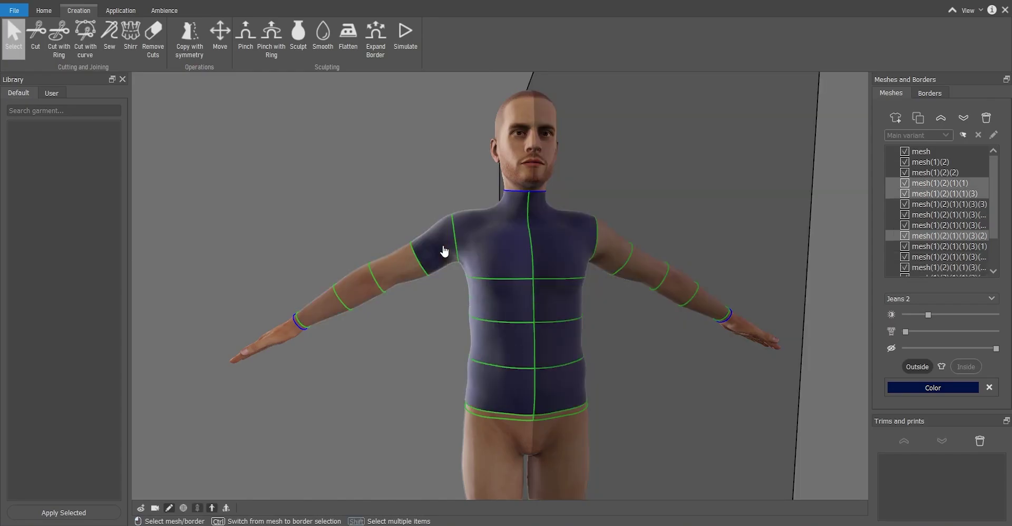
pyautogui.keyDown('shift'); pyautogui.click(392, 277); pyautogui.keyUp('shift')
pyautogui.keyDown('shift'); pyautogui.click(326, 304); pyautogui.keyUp('shift')
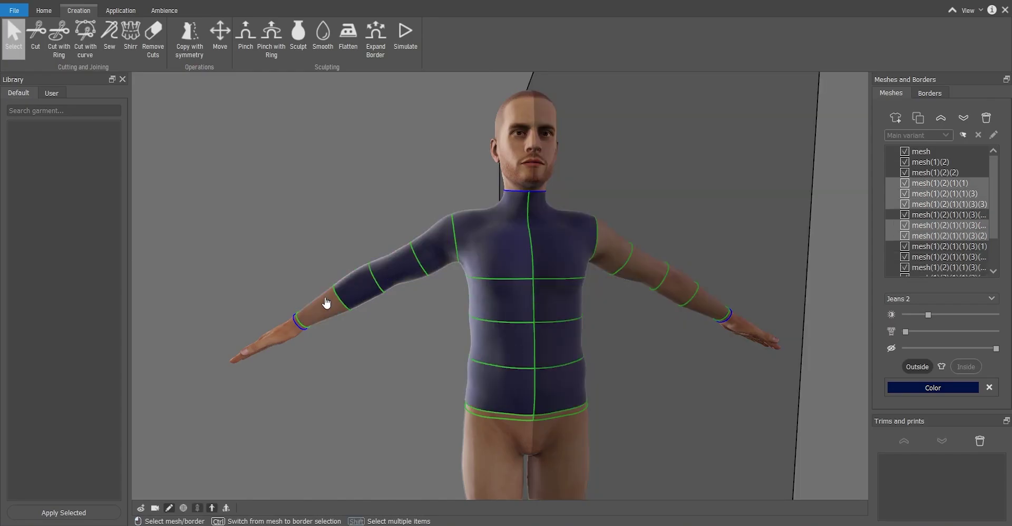
pyautogui.keyDown('shift'); pyautogui.click(616, 262); pyautogui.keyUp('shift')
pyautogui.keyDown('shift'); pyautogui.click(651, 275); pyautogui.keyUp('shift')
pyautogui.keyDown('shift'); pyautogui.click(685, 293); pyautogui.keyUp('shift')
pyautogui.keyDown('shift'); pyautogui.click(703, 299); pyautogui.keyUp('shift')
pyautogui.moveTo(348, 327); pyautogui.dragTo(553, 319, button='middle')
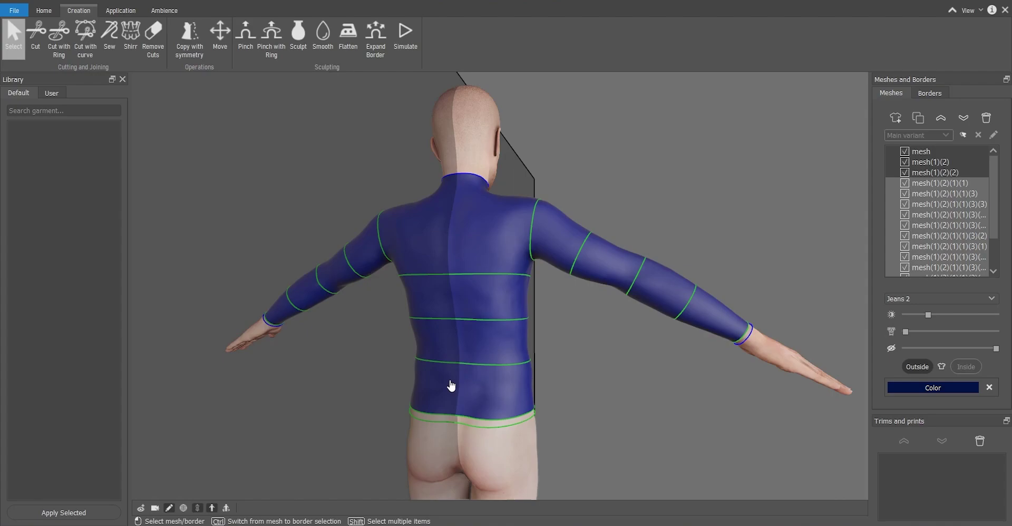
pyautogui.moveTo(634, 403); pyautogui.dragTo(542, 420, button='middle')
pyautogui.moveTo(594, 330); pyautogui.dragTo(549, 344, button='middle')
pyautogui.hotkey('ctrl', 'z')
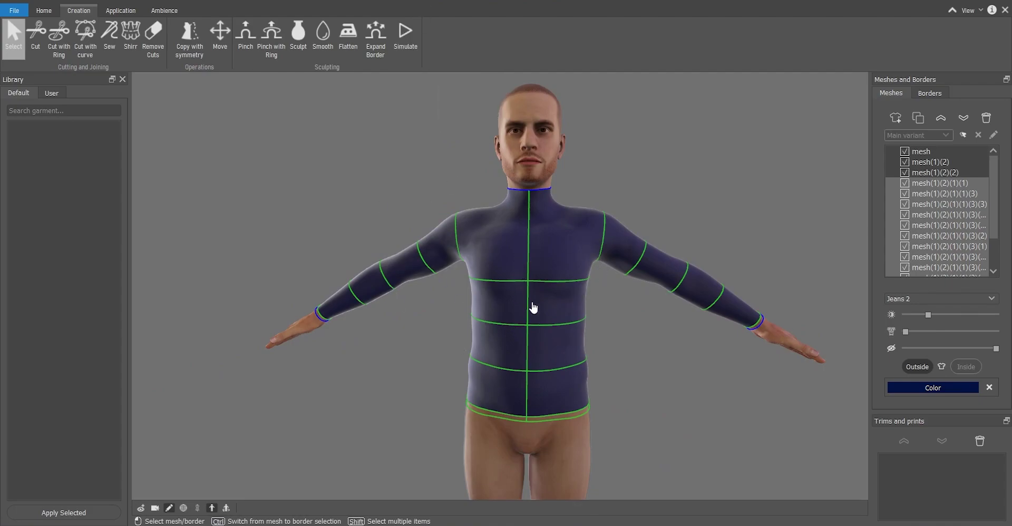
# Simulate the selected jacket panels with pinned borders and increased inflation to puff them up.
pyautogui.click(411, 40)
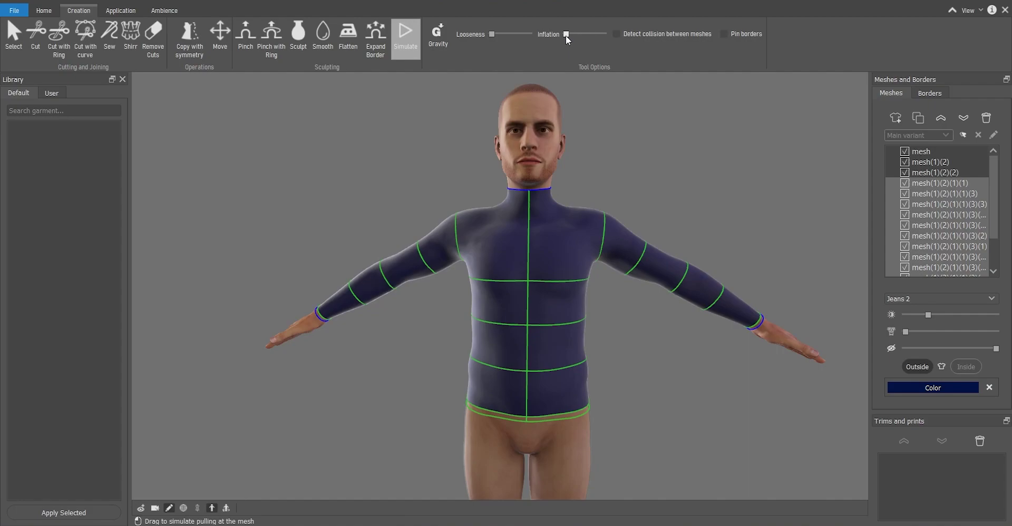
pyautogui.moveTo(566, 36); pyautogui.dragTo(568, 33)
pyautogui.moveTo(568, 34); pyautogui.dragTo(575, 33)
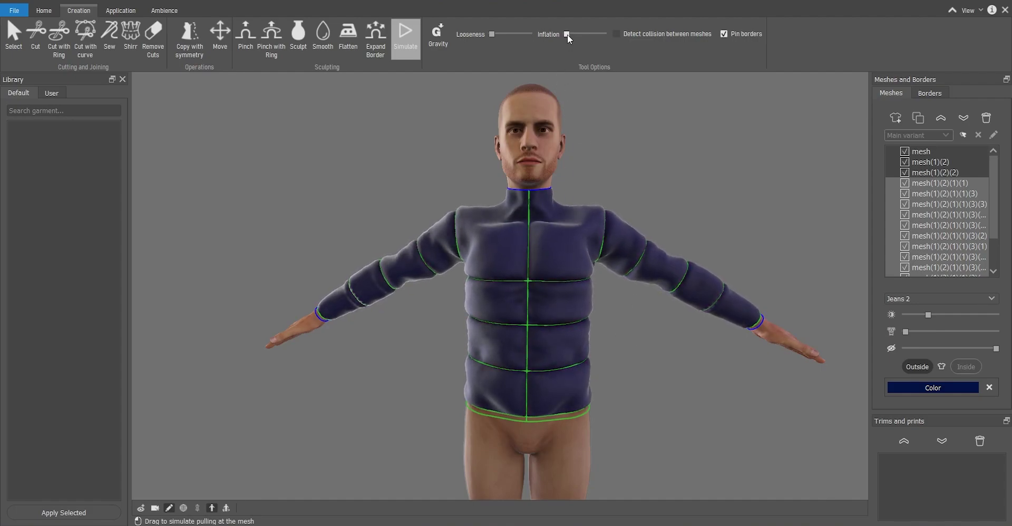
pyautogui.moveTo(567, 35)
pyautogui.mouseDown()
pyautogui.moveTo(607, 43)
pyautogui.moveTo(551, 45)
pyautogui.moveTo(575, 44)
pyautogui.mouseUp()
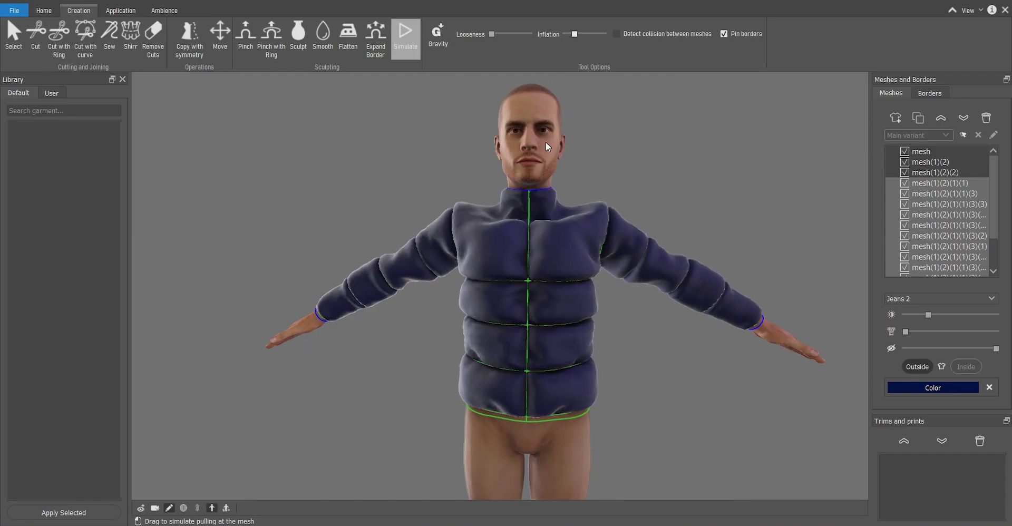
# Check the inflated jacket from behind and in front, and undo and restore the latest operations.
pyautogui.moveTo(606, 195); pyautogui.dragTo(816, 199, button='right')
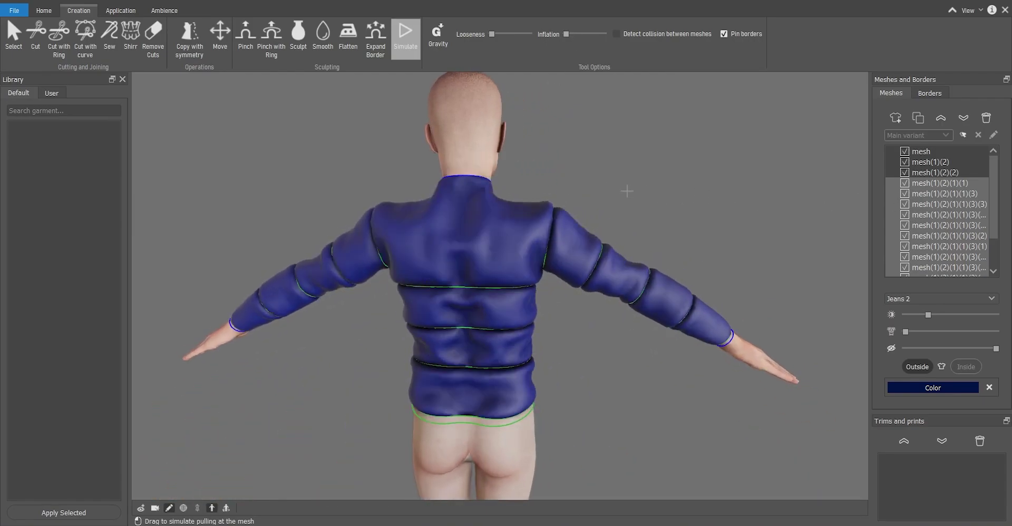
pyautogui.moveTo(628, 192); pyautogui.dragTo(392, 224, button='middle')
pyautogui.moveTo(647, 344); pyautogui.dragTo(577, 302, button='middle')
pyautogui.hotkey('ctrl', 'z')
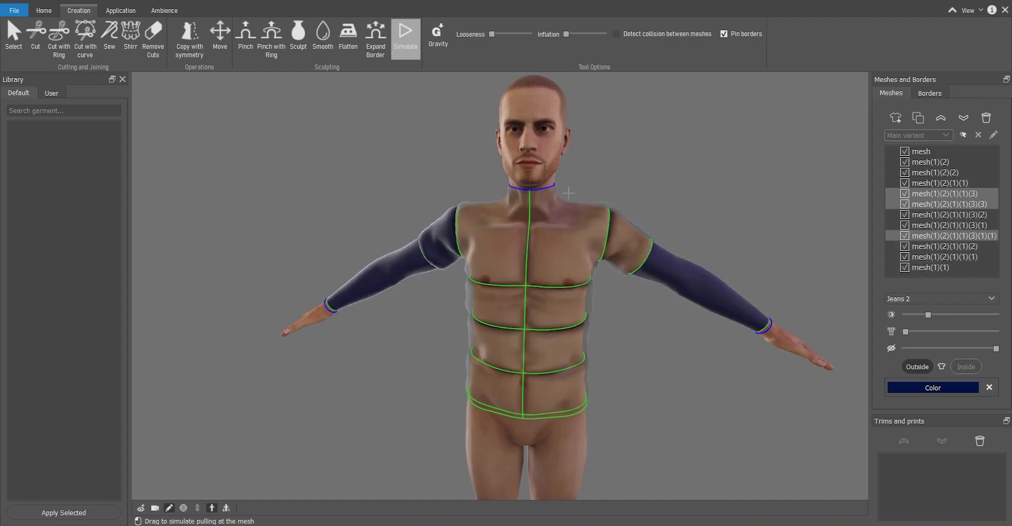
pyautogui.click(41, 0)
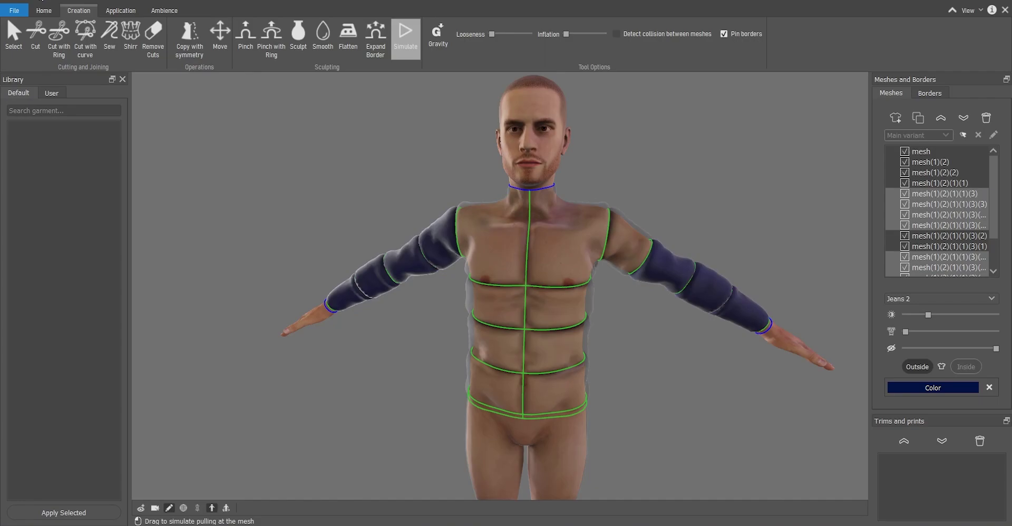
# Hide the border lines, examine the padded jacket from the back, side and front, and clear the selection.
pyautogui.click(169, 507)
pyautogui.moveTo(599, 443); pyautogui.dragTo(928, 433)
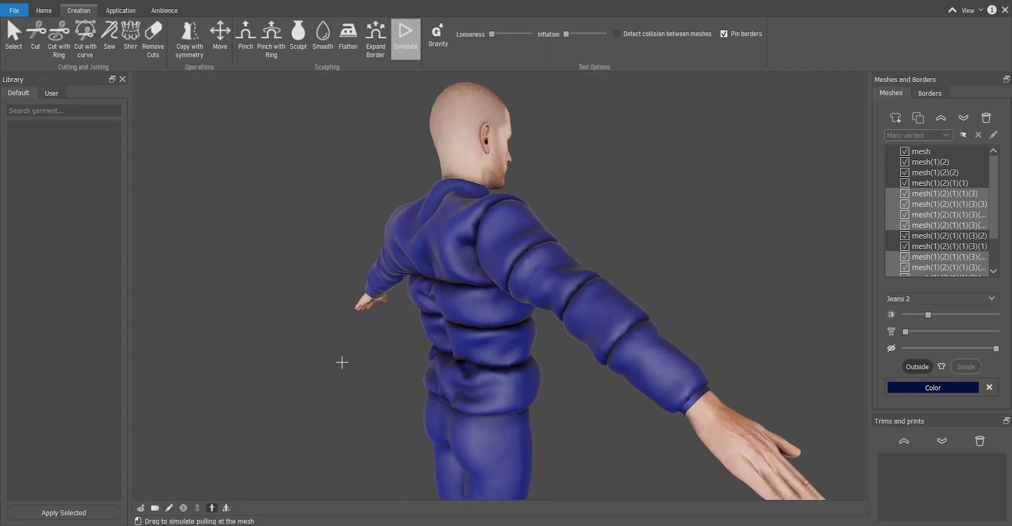
pyautogui.moveTo(341, 362); pyautogui.dragTo(412, 364)
pyautogui.moveTo(413, 363); pyautogui.dragTo(544, 247, button='right')
pyautogui.press('Escape')
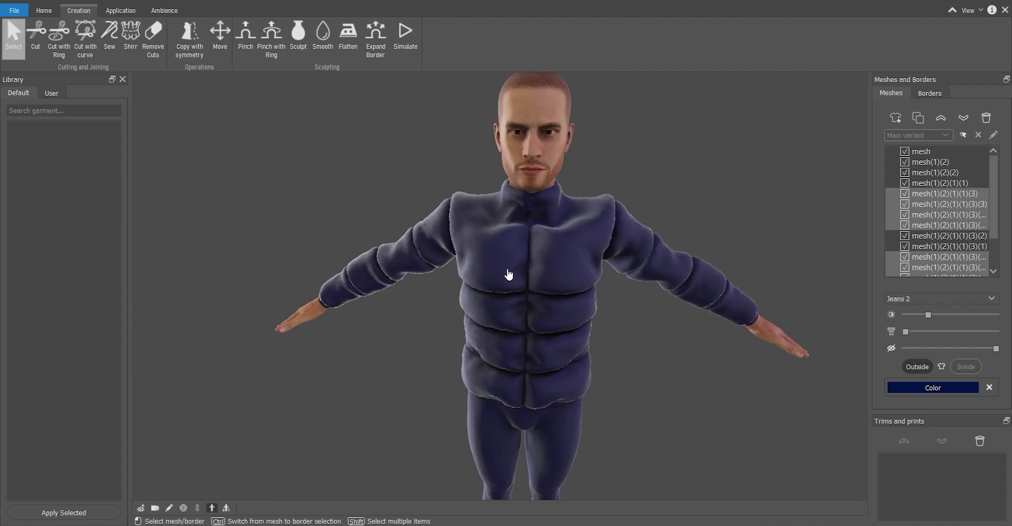
pyautogui.click(552, 269)
pyautogui.press('Escape')
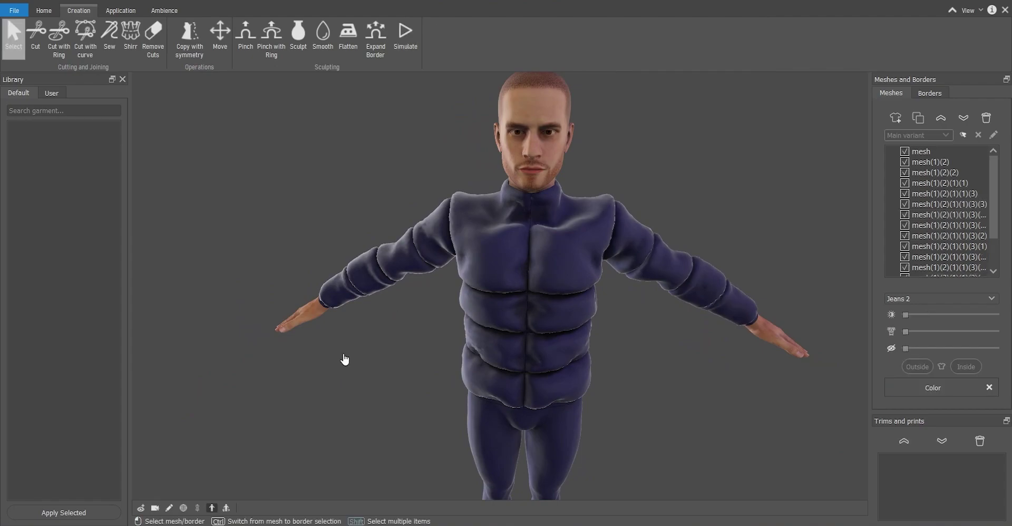
# Show the border lines again and select the four inflated torso panels, including the back.
pyautogui.click(171, 507)
pyautogui.moveTo(536, 431); pyautogui.dragTo(569, 340, button='right')
pyautogui.click(497, 268)
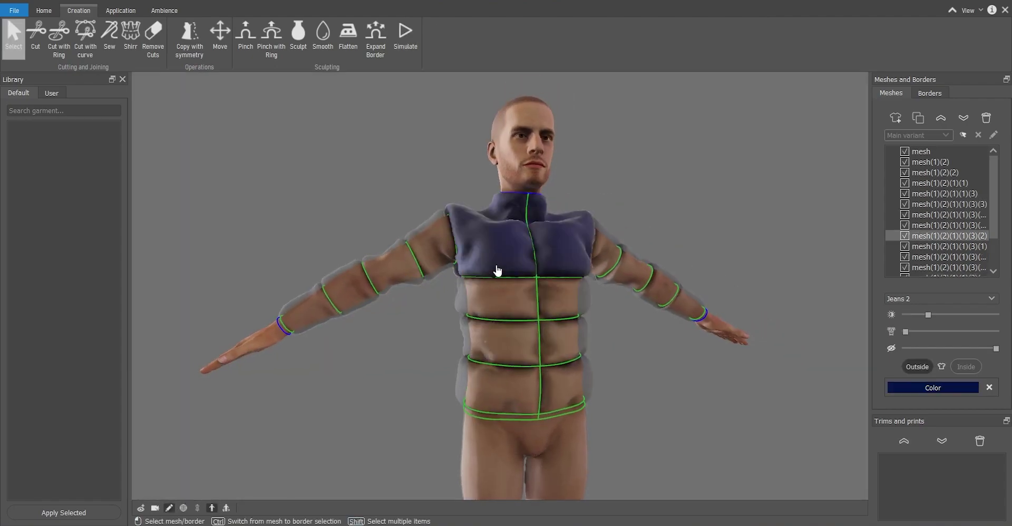
pyautogui.moveTo(649, 332); pyautogui.dragTo(371, 336, button='right')
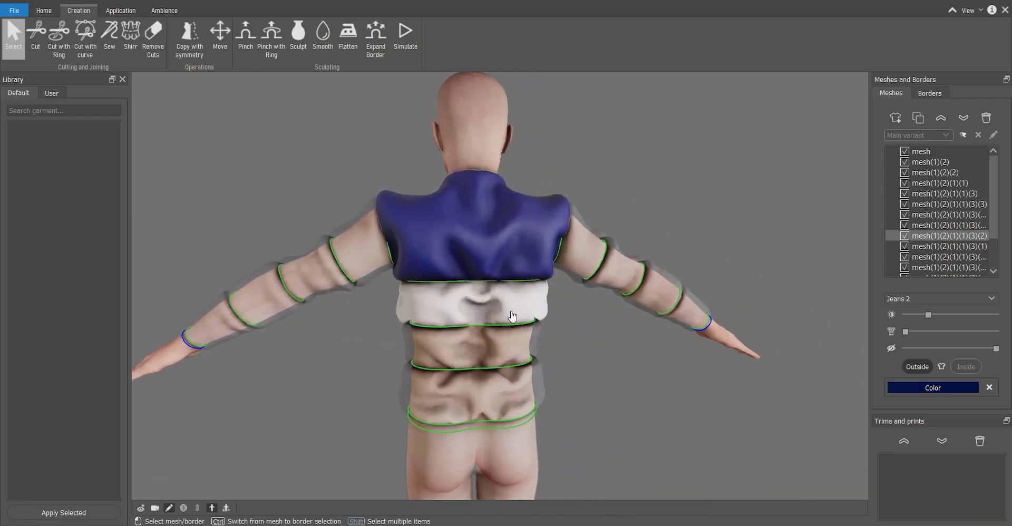
pyautogui.click(511, 315)
pyautogui.click(499, 351)
pyautogui.click(507, 393)
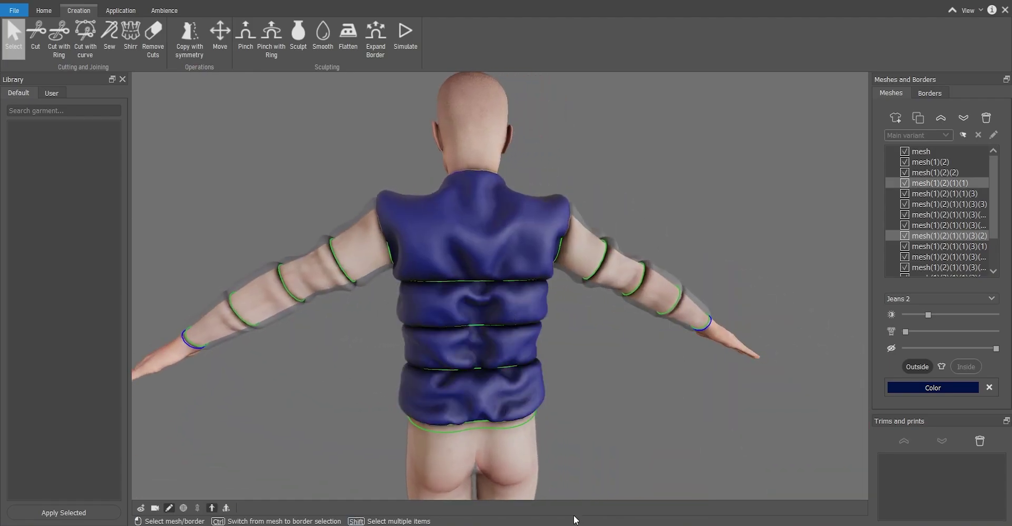
# Smooth the wrinkles on the back and chest of the selected torso panels with increased Smooth strength.
pyautogui.click(320, 33)
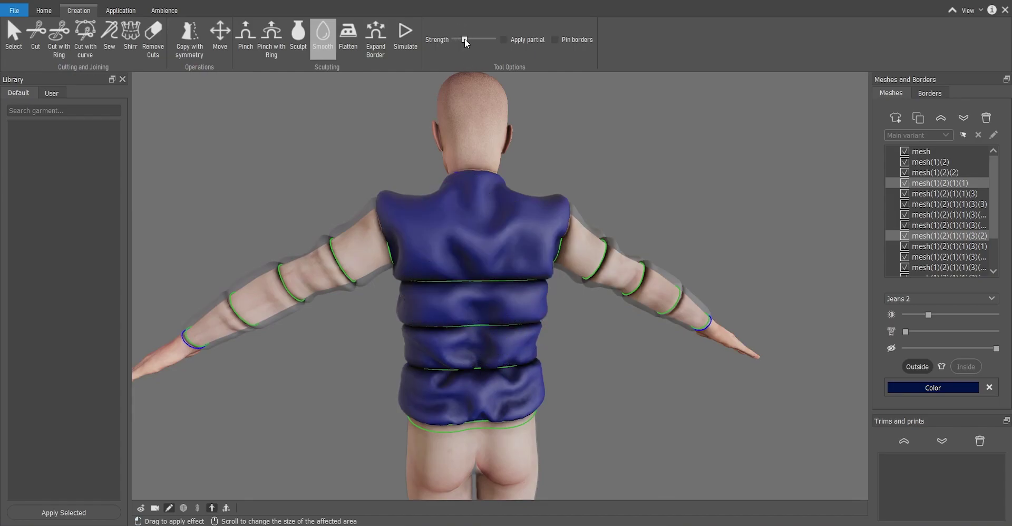
pyautogui.moveTo(516, 318); pyautogui.dragTo(493, 316)
pyautogui.moveTo(487, 362)
pyautogui.mouseDown()
pyautogui.moveTo(471, 347)
pyautogui.moveTo(508, 400)
pyautogui.moveTo(515, 388)
pyautogui.moveTo(459, 226)
pyautogui.moveTo(501, 222)
pyautogui.moveTo(502, 210)
pyautogui.moveTo(469, 238)
pyautogui.mouseUp()
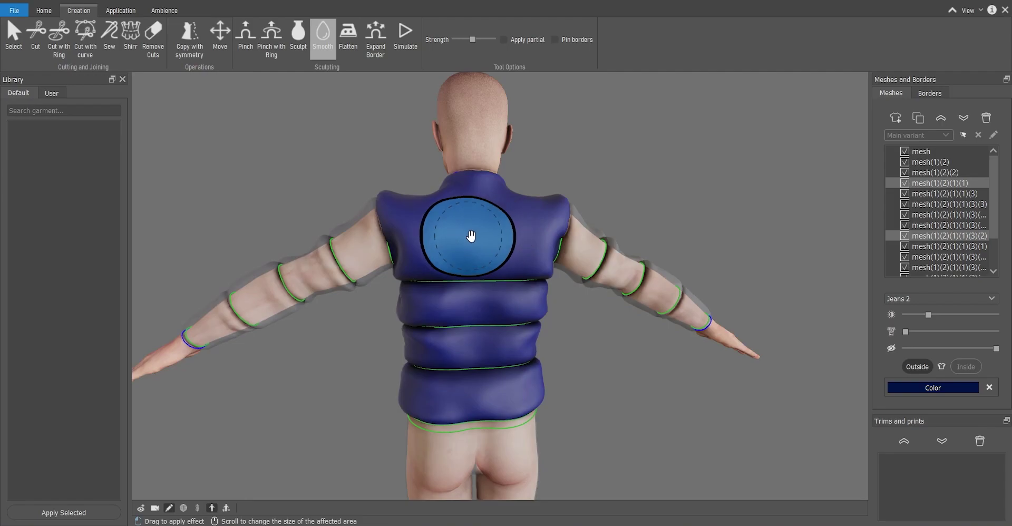
pyautogui.moveTo(371, 252)
pyautogui.mouseDown()
pyautogui.moveTo(519, 277)
pyautogui.moveTo(653, 270)
pyautogui.mouseUp()
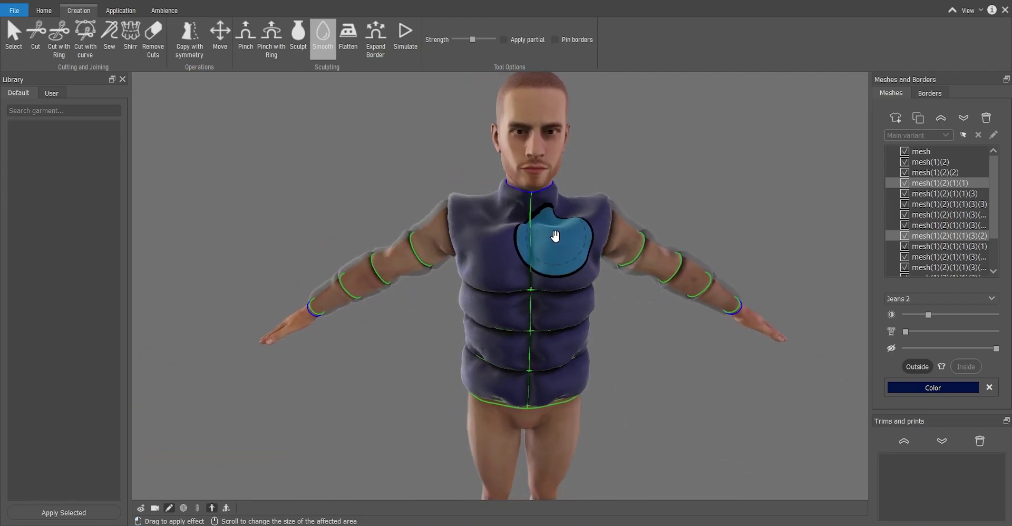
pyautogui.scroll(4, 562, 239)
pyautogui.moveTo(560, 214)
pyautogui.mouseDown()
pyautogui.moveTo(473, 213)
pyautogui.moveTo(490, 233)
pyautogui.moveTo(617, 275)
pyautogui.moveTo(452, 262)
pyautogui.moveTo(470, 262)
pyautogui.mouseUp()
pyautogui.moveTo(583, 343); pyautogui.dragTo(570, 264, button='right')
pyautogui.scroll(-5, 569, 350)
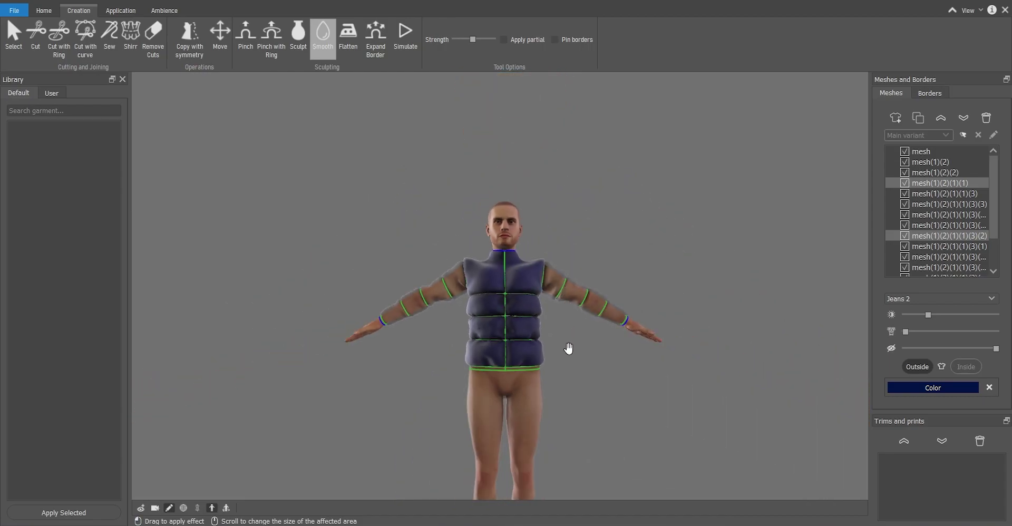
# Examine the selected front opening seam closely from the collar down to the hem.
pyautogui.click(226, 508)
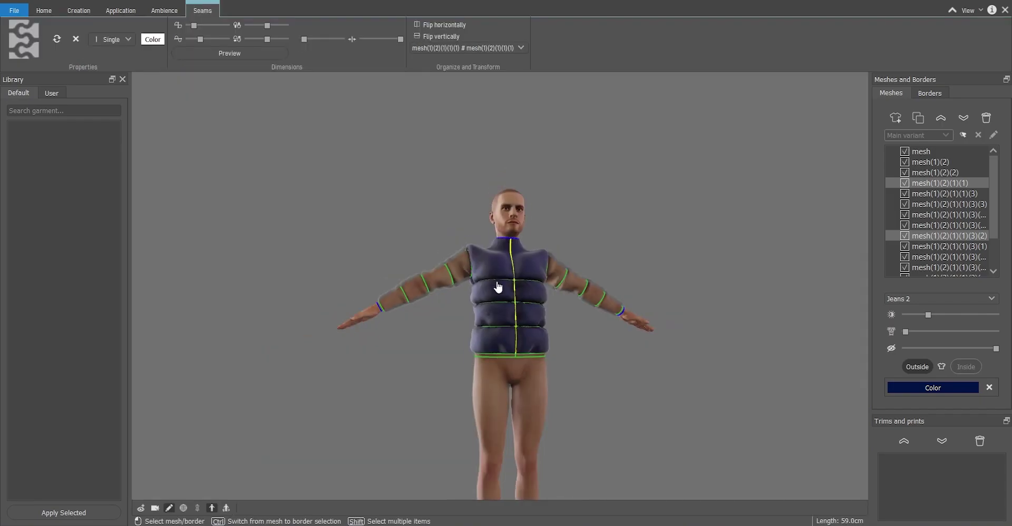
pyautogui.scroll(5, 508, 266)
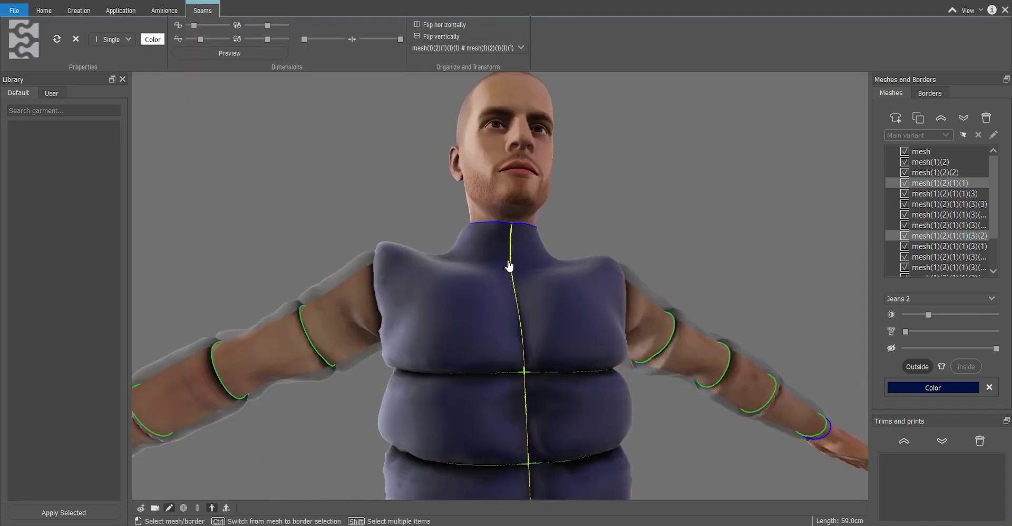
pyautogui.scroll(-3, 516, 270)
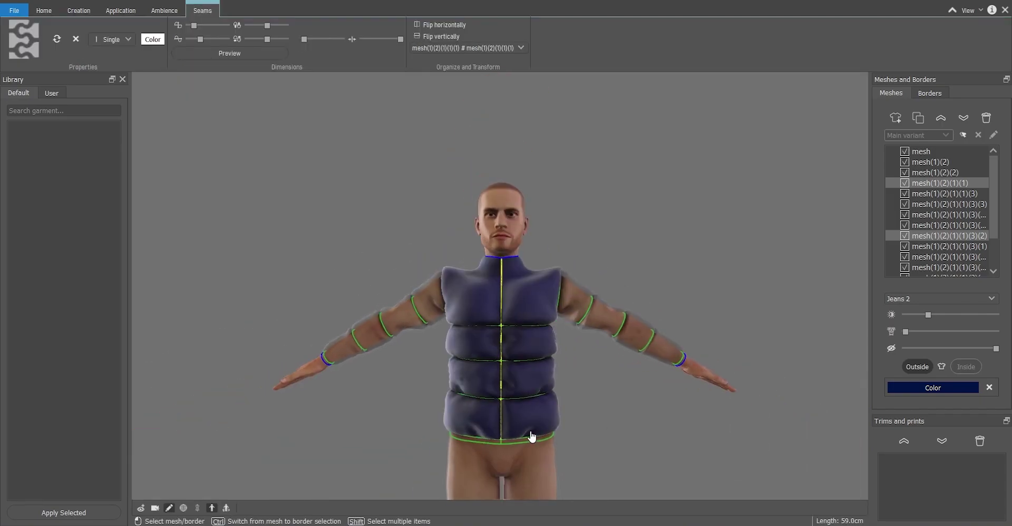
pyautogui.scroll(2, 494, 424)
pyautogui.scroll(2, 491, 418)
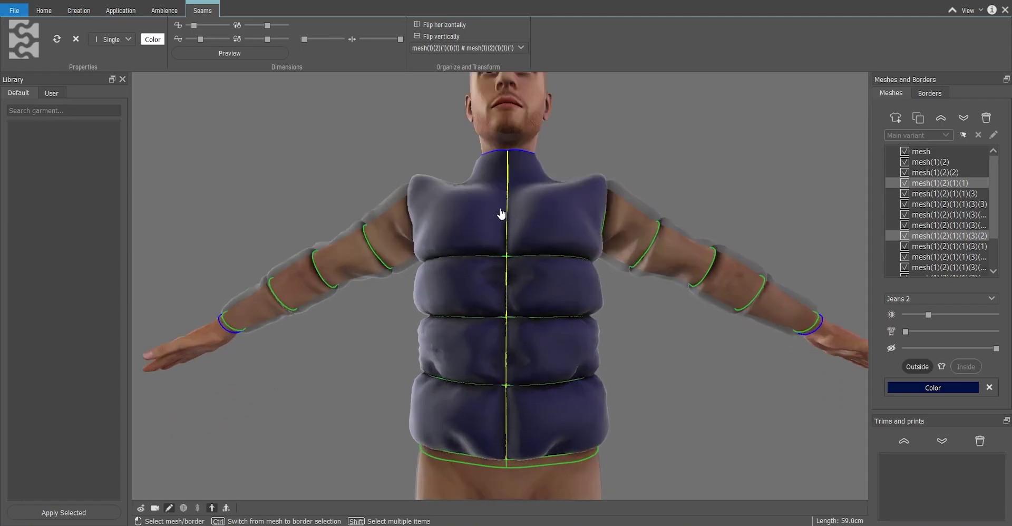
# Select all segments of the centre front seam from the collar to the hem.
pyautogui.click(508, 212)
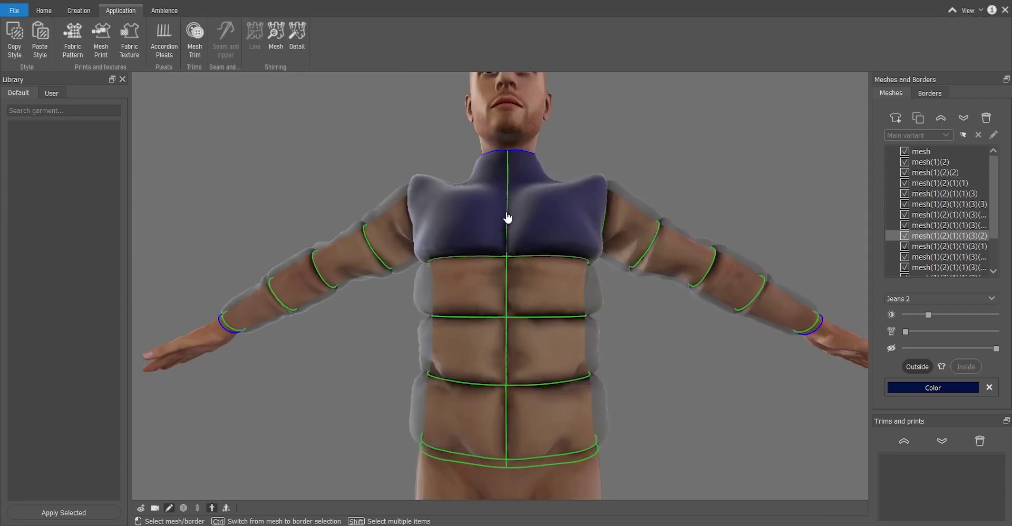
pyautogui.moveTo(514, 224); pyautogui.dragTo(452, 232, button='middle')
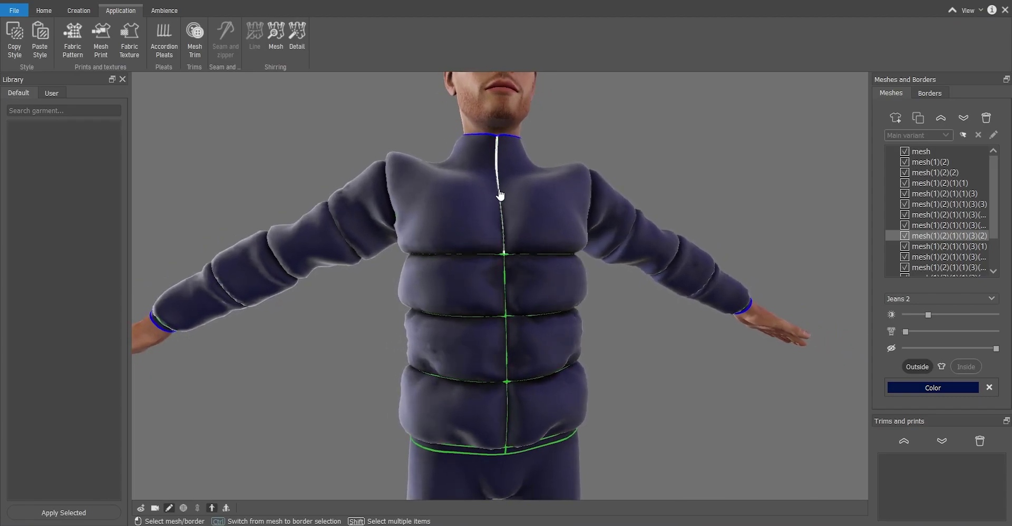
pyautogui.click(45, 11)
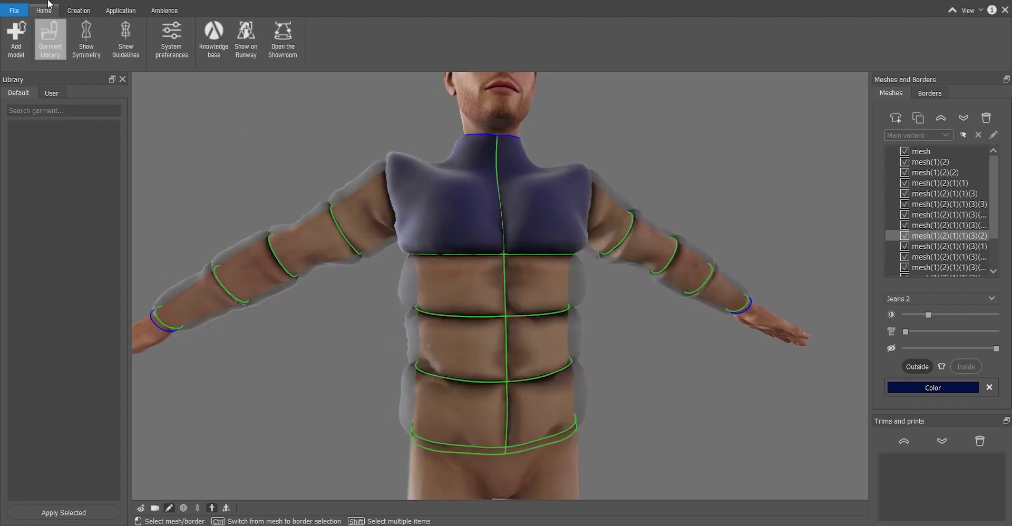
pyautogui.click(74, 11)
pyautogui.click(11, 36)
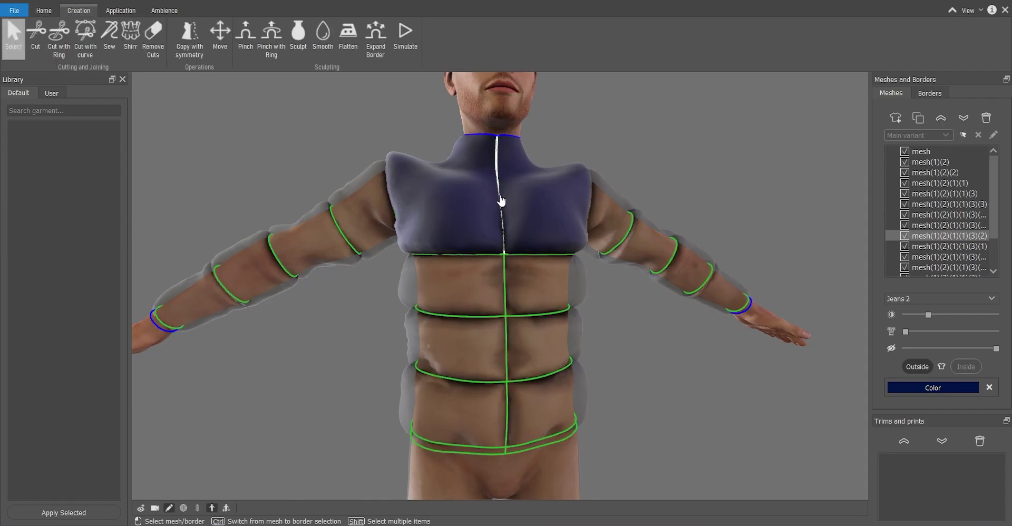
pyautogui.click(505, 258)
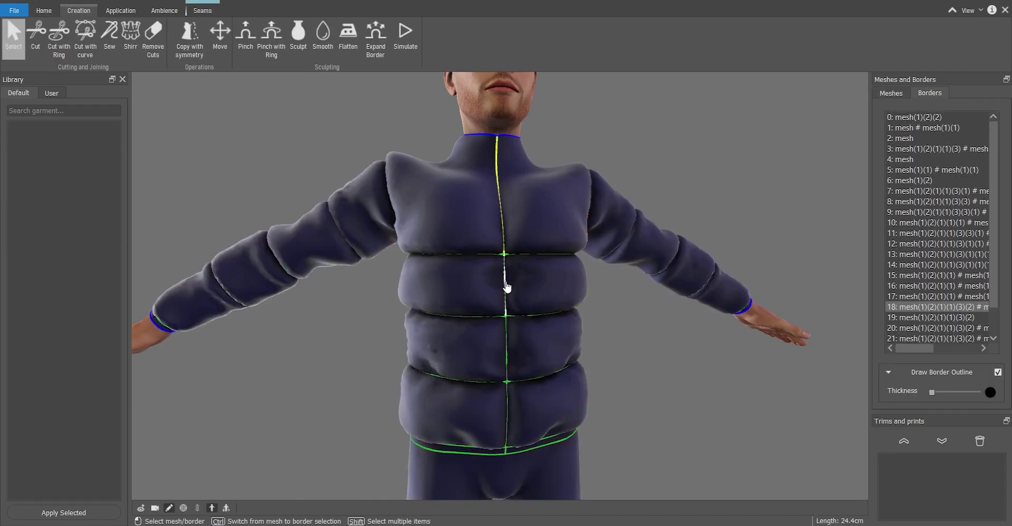
pyautogui.keyDown('shift'); pyautogui.click(507, 289); pyautogui.keyUp('shift')
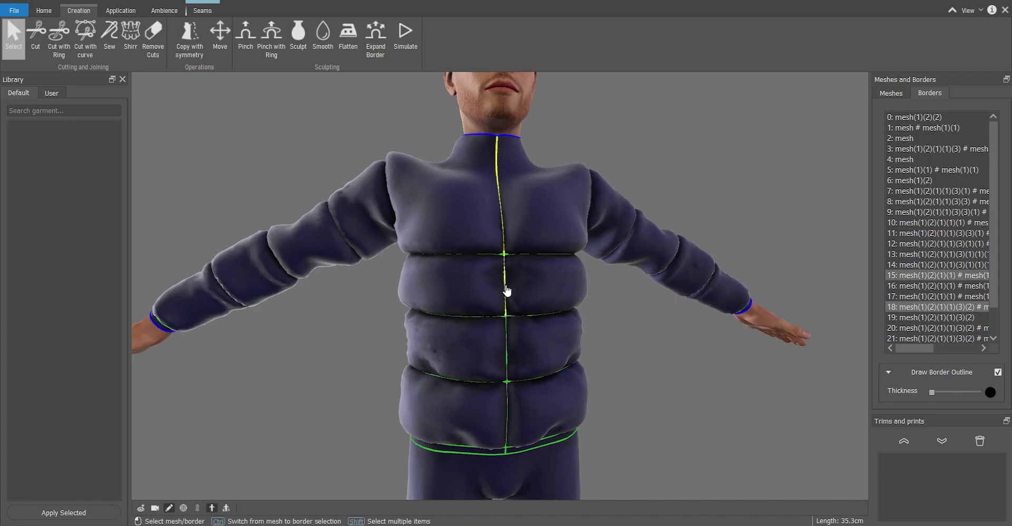
pyautogui.keyDown('shift'); pyautogui.click(515, 439); pyautogui.keyUp('shift')
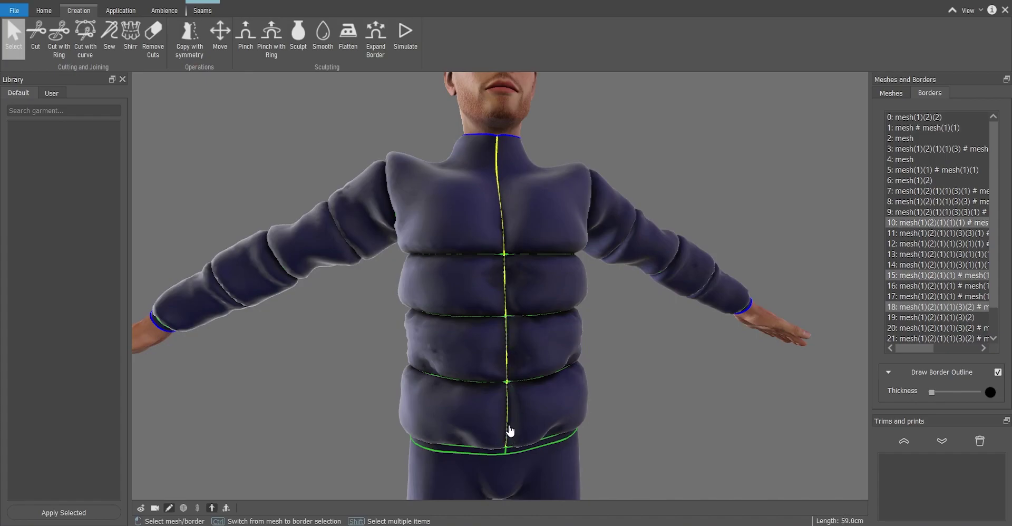
# Add the bottom segment at the hem to the centre front seam selection and check the seam up to the collar.
pyautogui.scroll(3, 509, 432)
pyautogui.keyDown('shift'); pyautogui.click(509, 437); pyautogui.keyUp('shift')
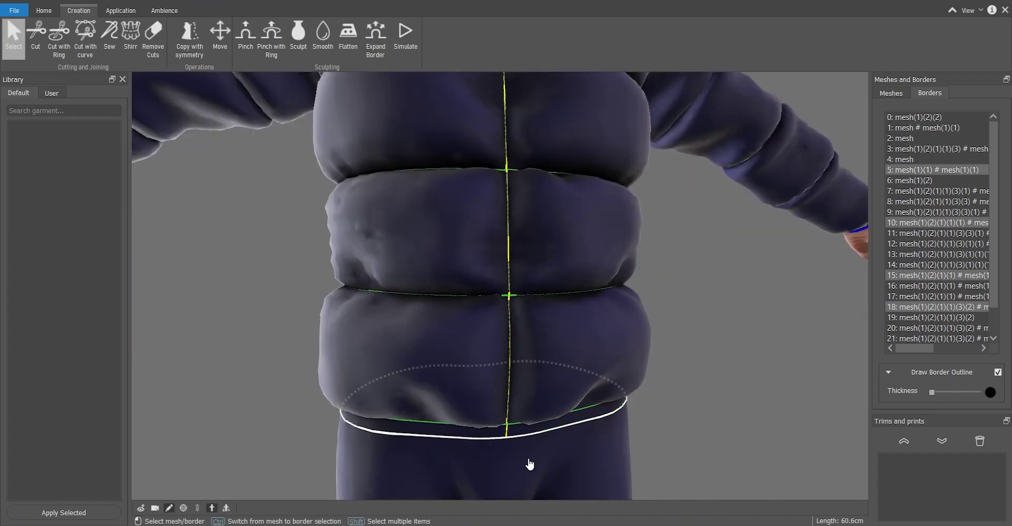
pyautogui.scroll(-5, 628, 318)
pyautogui.scroll(10, 501, 153)
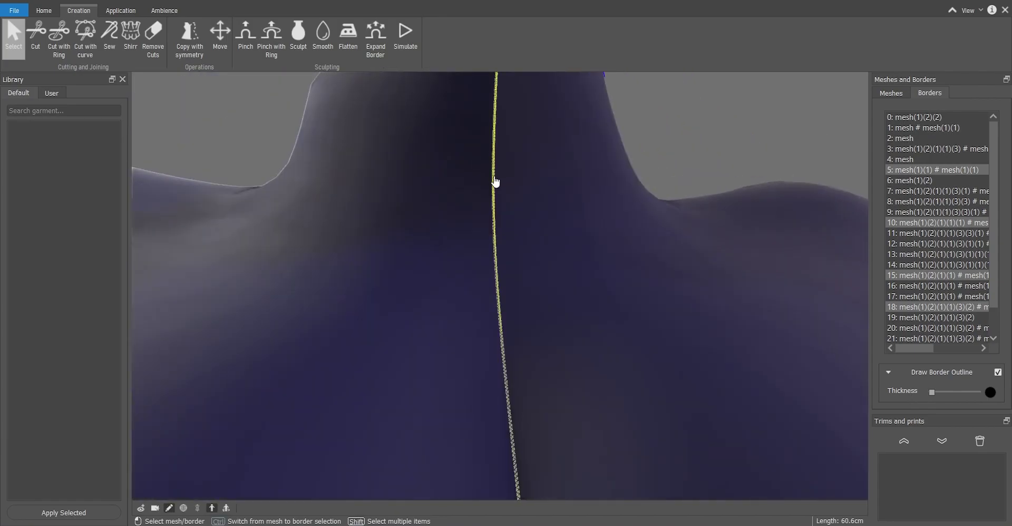
pyautogui.scroll(-10, 495, 181)
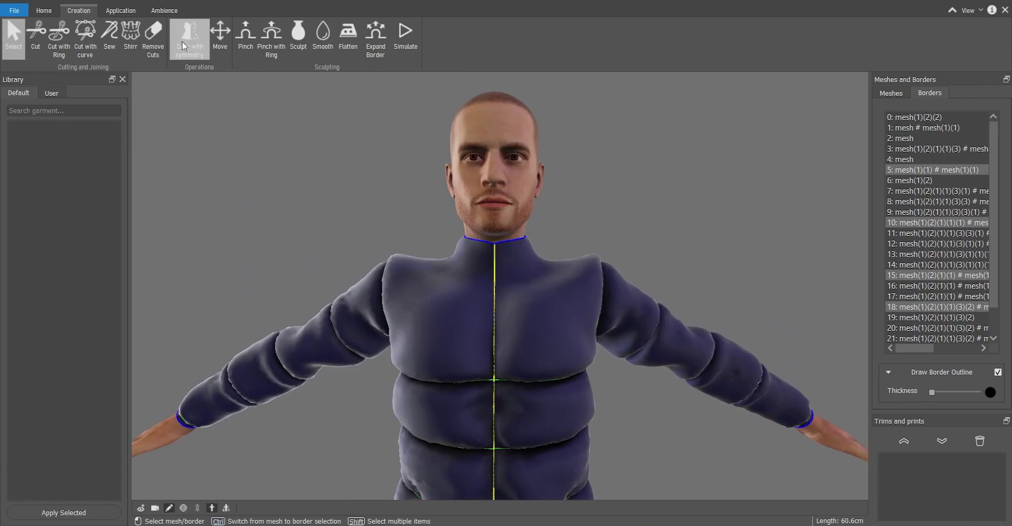
# Apply the "ziper big full" zipper pattern to the selected centre front seam.
pyautogui.click(120, 10)
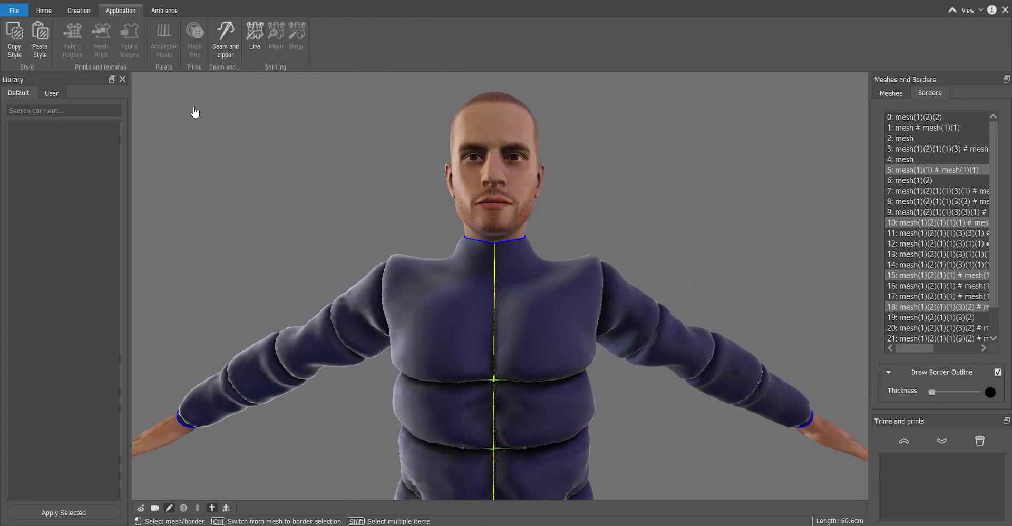
pyautogui.click(230, 47)
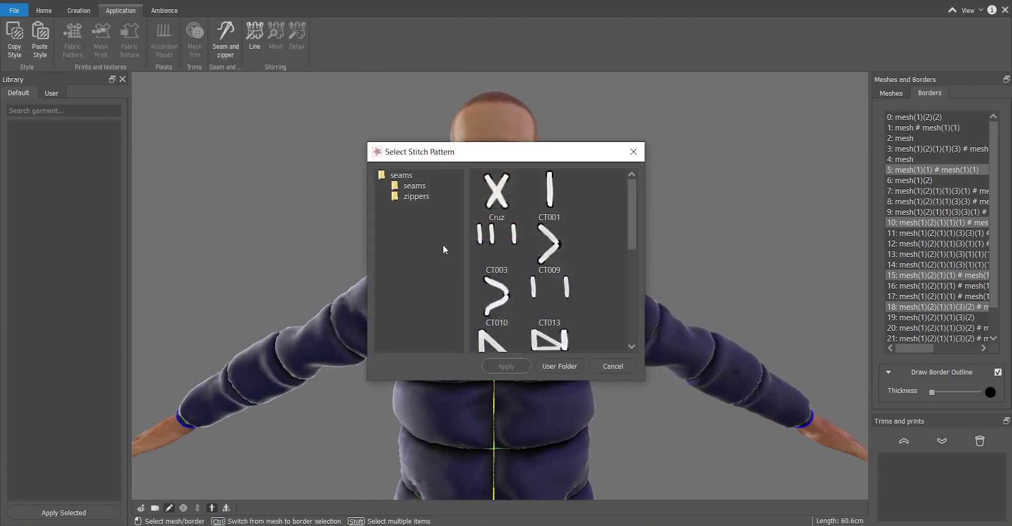
pyautogui.click(413, 195)
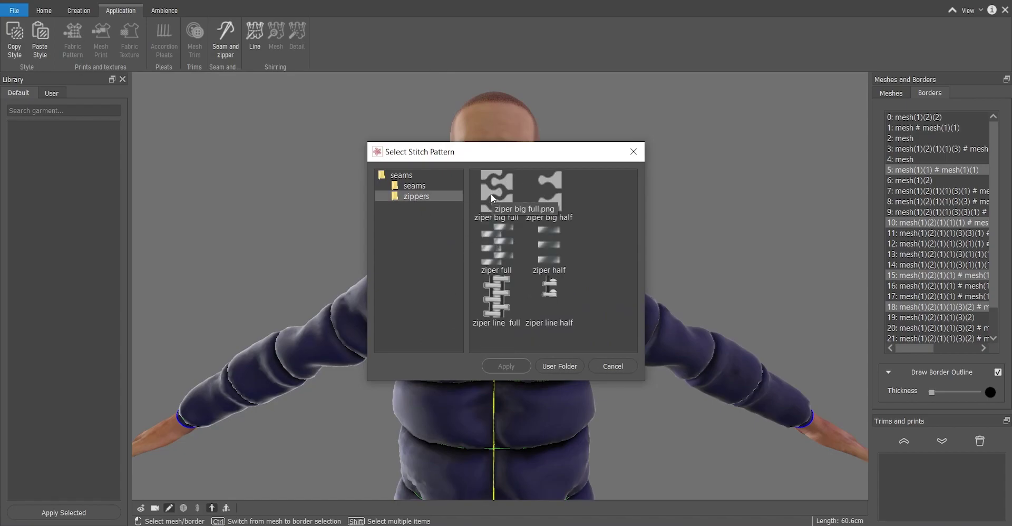
pyautogui.click(504, 192)
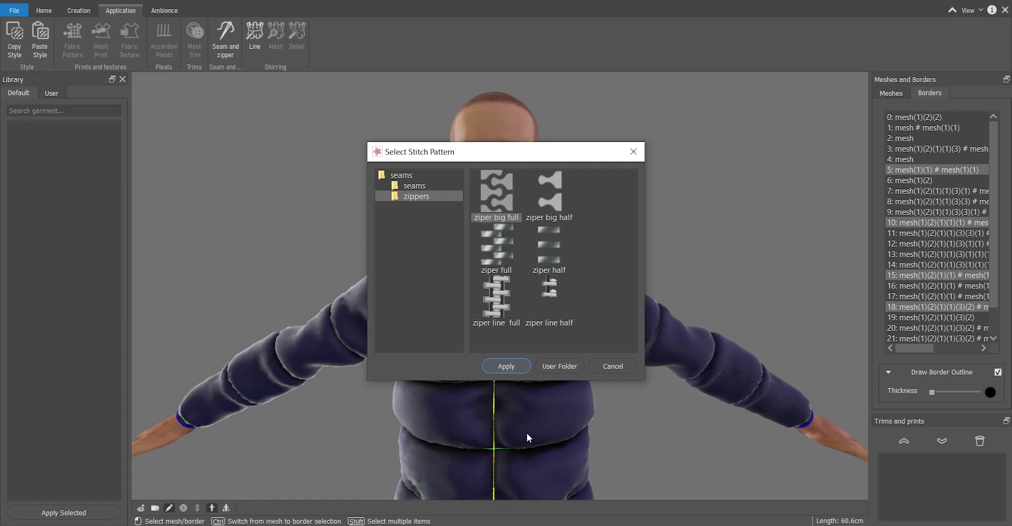
pyautogui.click(508, 365)
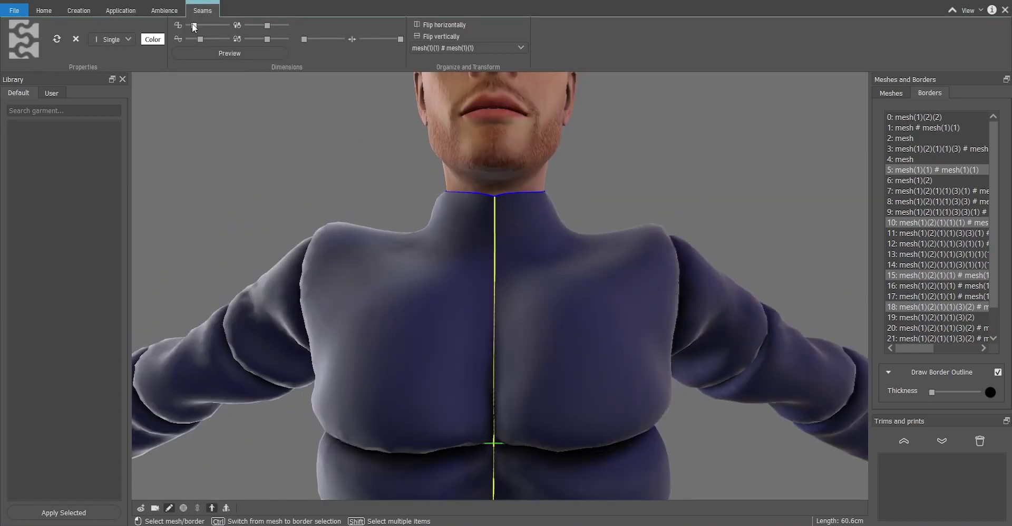
# Enlarge both size dimensions of the front zipper to their maximum and slightly adjust its offset.
pyautogui.moveTo(192, 23); pyautogui.dragTo(270, 28)
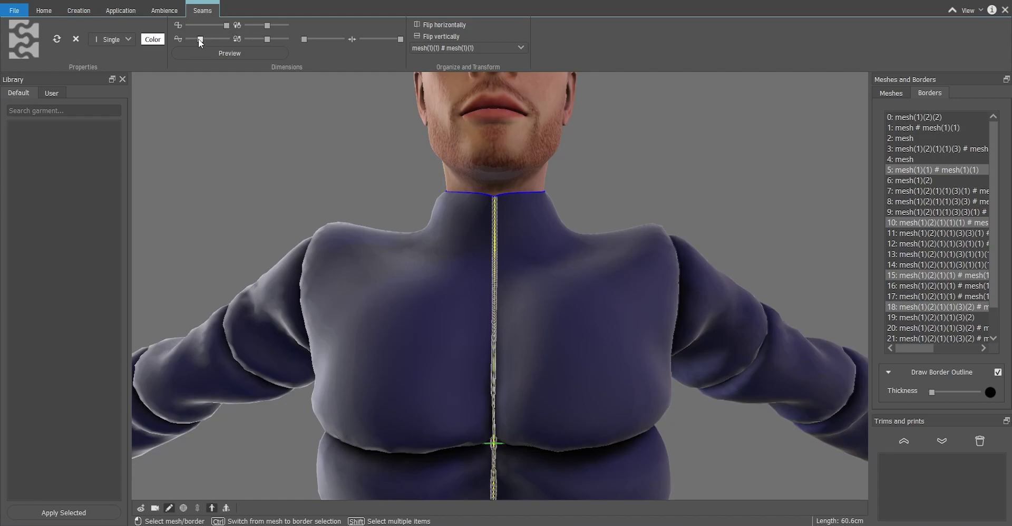
pyautogui.moveTo(199, 40); pyautogui.dragTo(238, 47)
pyautogui.scroll(5, 491, 282)
pyautogui.moveTo(490, 275); pyautogui.dragTo(480, 276, button='right')
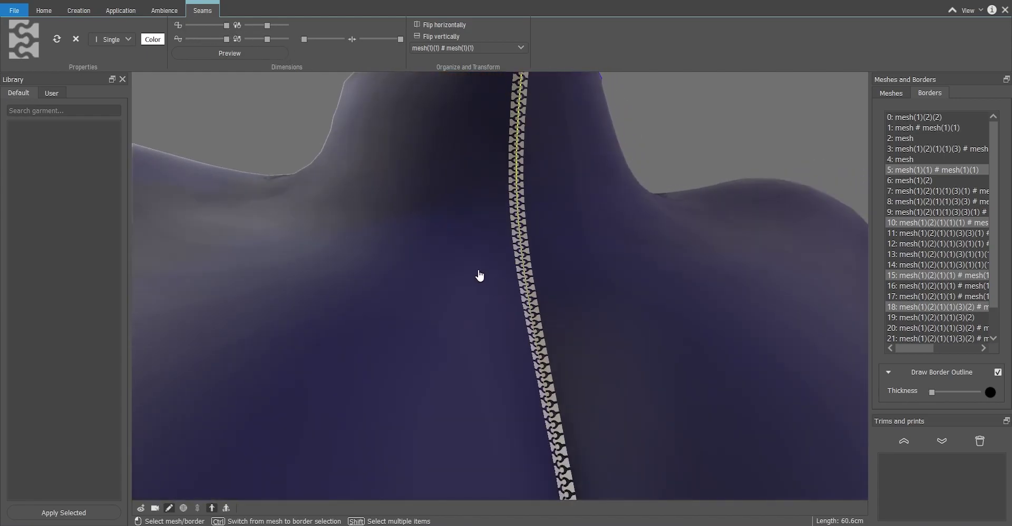
pyautogui.moveTo(267, 24)
pyautogui.mouseDown()
pyautogui.moveTo(286, 26)
pyautogui.moveTo(230, 20)
pyautogui.moveTo(265, 21)
pyautogui.moveTo(257, 41)
pyautogui.moveTo(267, 37)
pyautogui.mouseUp()
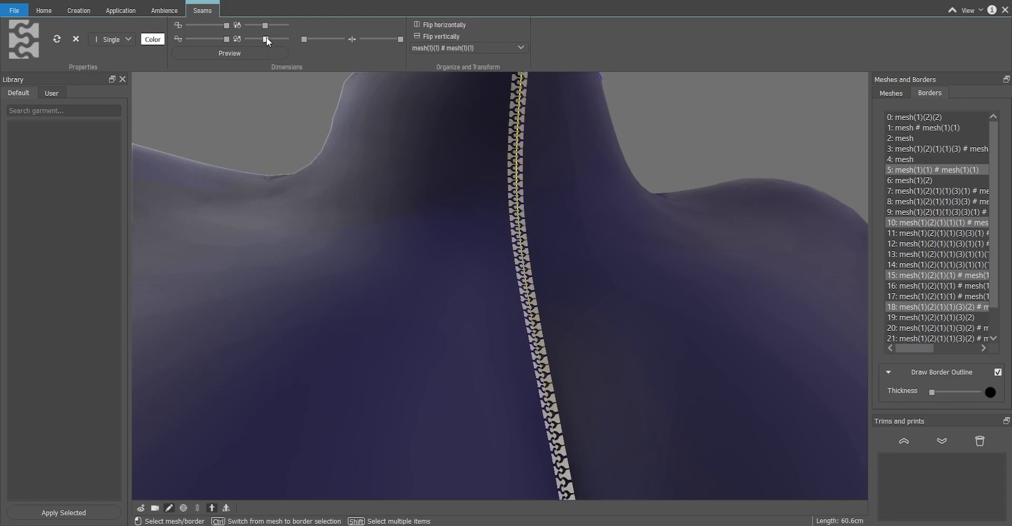
# Recolour the front zipper dark grey from the Fashion Studio palette.
pyautogui.click(152, 40)
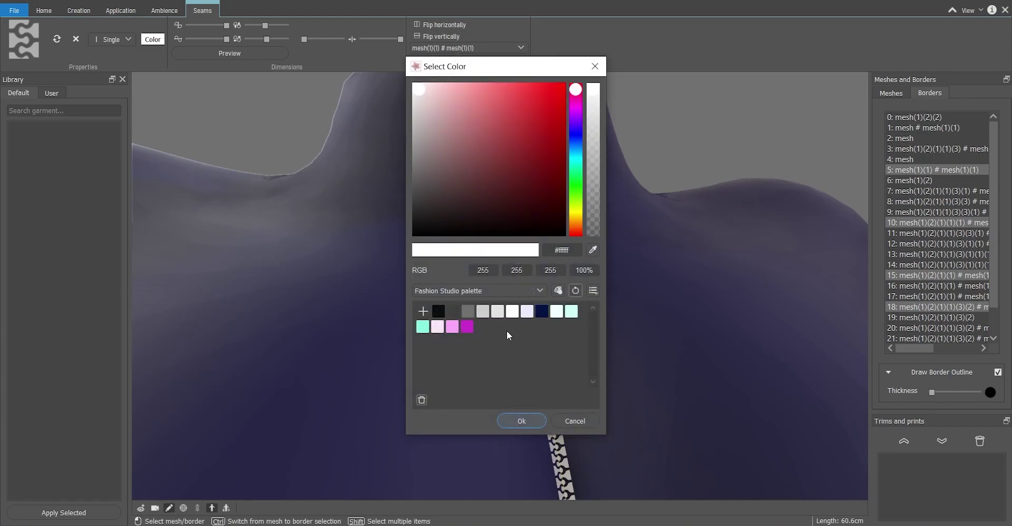
pyautogui.click(452, 312)
pyautogui.click(522, 421)
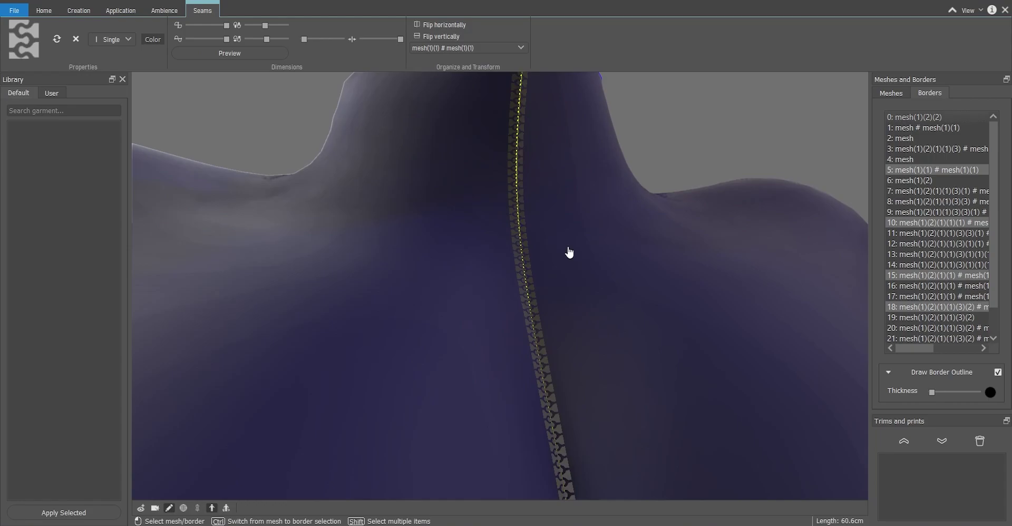
pyautogui.scroll(-5, 570, 253)
pyautogui.scroll(-5, 546, 327)
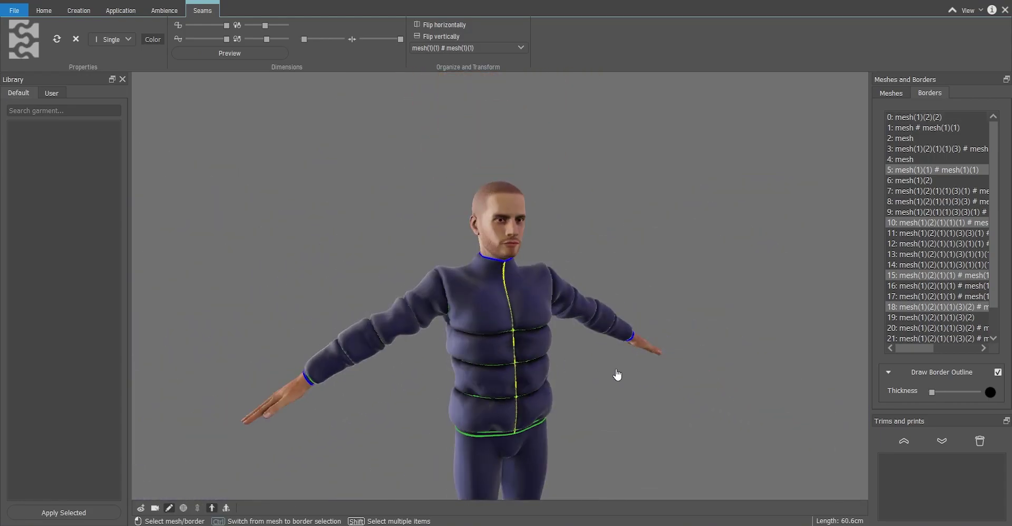
# Preview the garment in automatic rotation and hide the avatar.
pyautogui.click(462, 484)
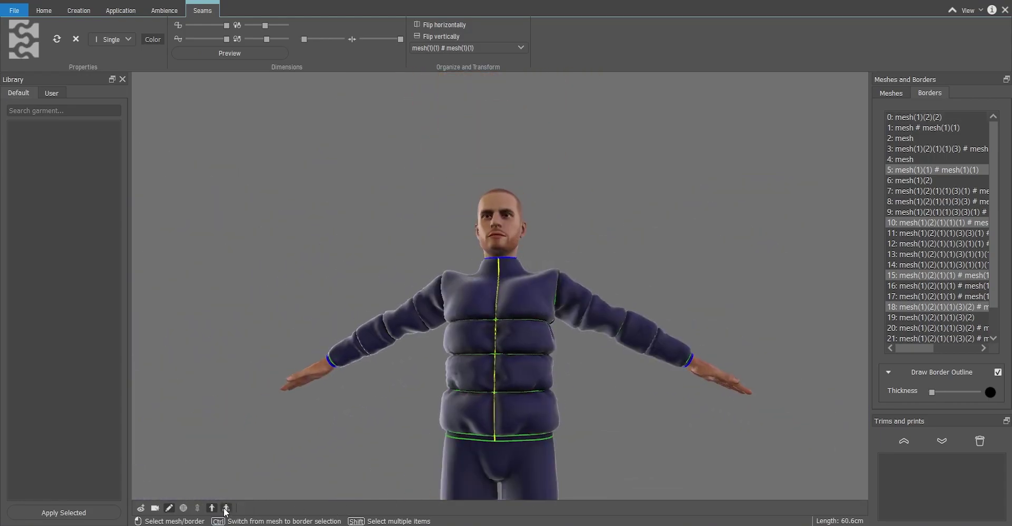
pyautogui.click(226, 508)
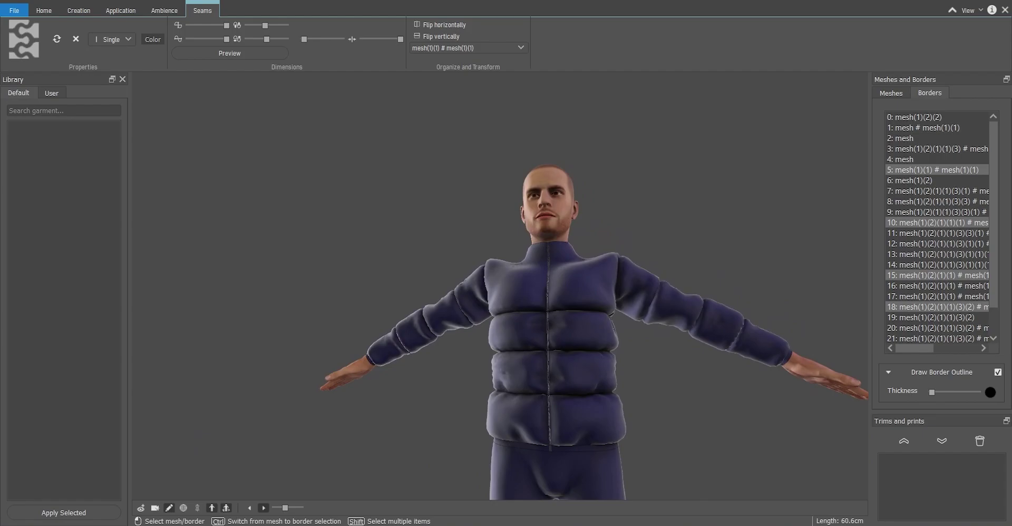
pyautogui.click(212, 508)
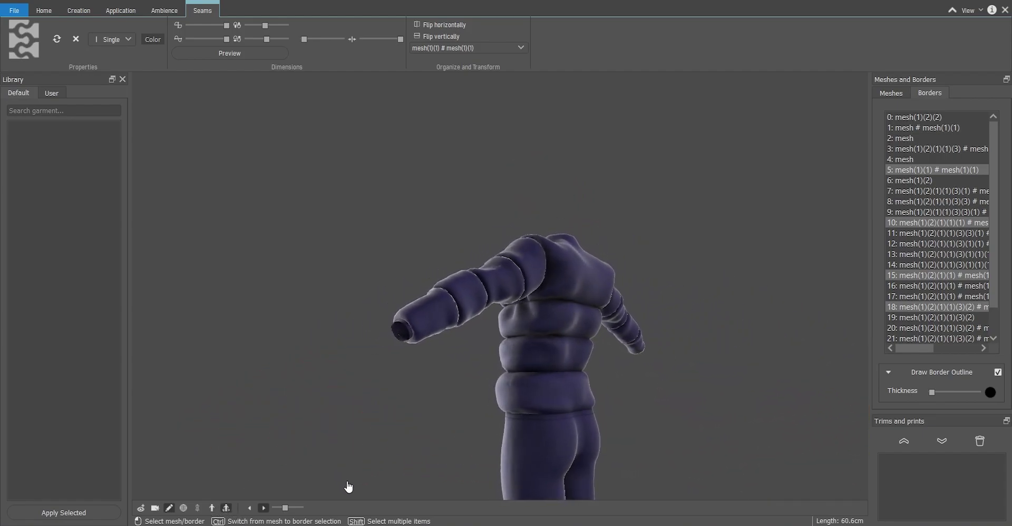
pyautogui.click(226, 508)
# Delete the trouser mesh below the jacket hem.
pyautogui.press('Delete')
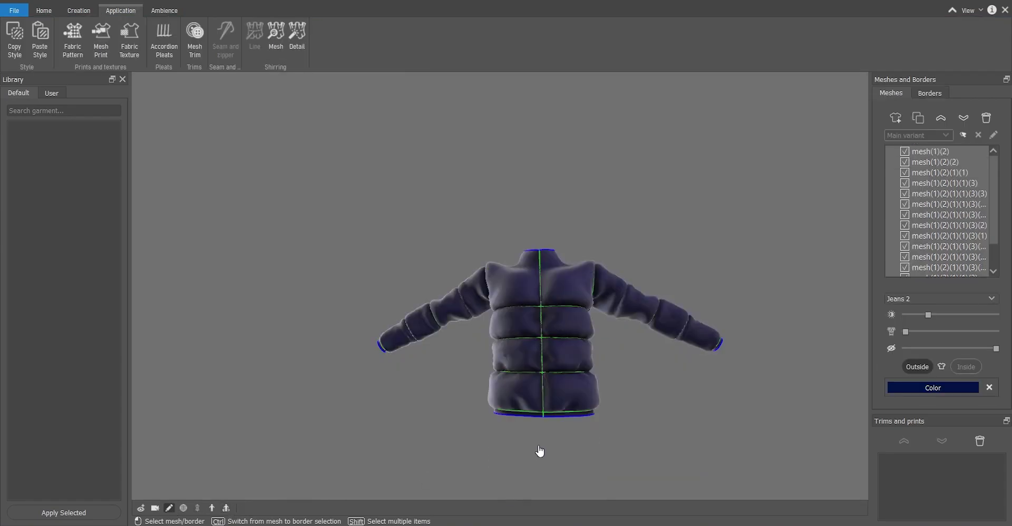
pyautogui.scroll(3, 646, 329)
pyautogui.moveTo(626, 340); pyautogui.dragTo(655, 351, button='middle')
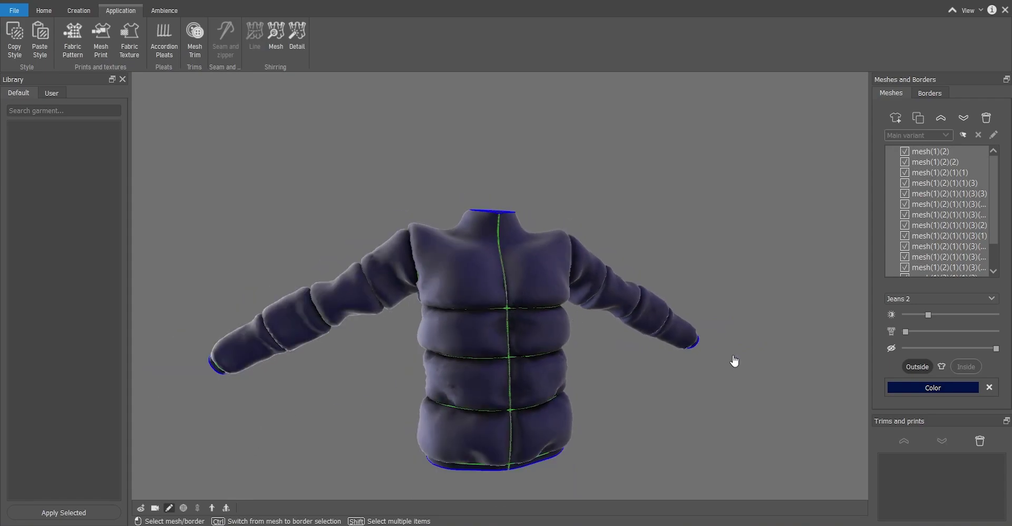
pyautogui.click(490, 248)
pyautogui.keyDown('shift'); pyautogui.click(387, 268); pyautogui.keyUp('shift')
pyautogui.keyDown('shift'); pyautogui.click(343, 290); pyautogui.keyUp('shift')
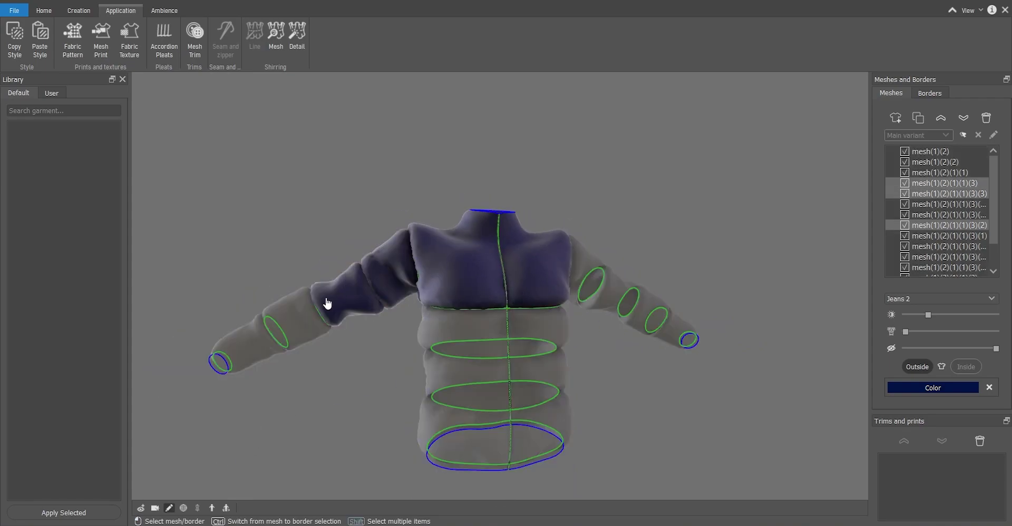
pyautogui.keyDown('shift'); pyautogui.click(290, 313); pyautogui.keyUp('shift')
pyautogui.keyDown('shift'); pyautogui.click(232, 344); pyautogui.keyUp('shift')
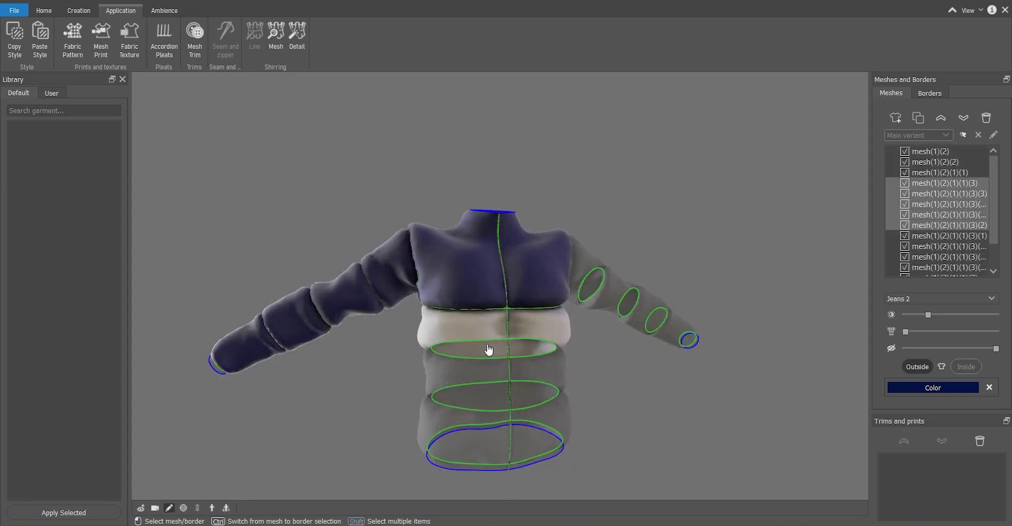
# Select all jacket meshes at once, from mesh(1)(2) through mesh(1)(1).
pyautogui.click(943, 151)
pyautogui.scroll(-3, 950, 230)
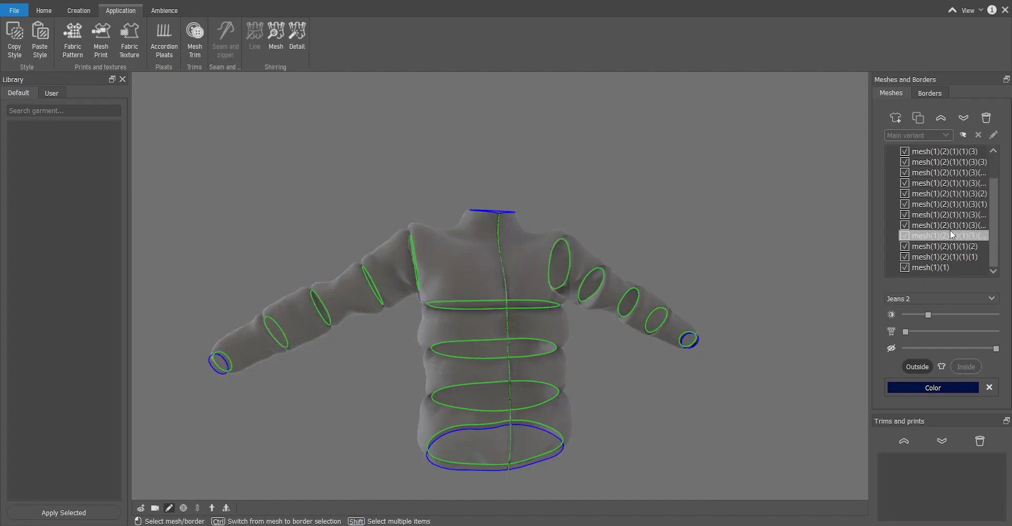
pyautogui.keyDown('shift'); pyautogui.click(930, 267); pyautogui.keyUp('shift')
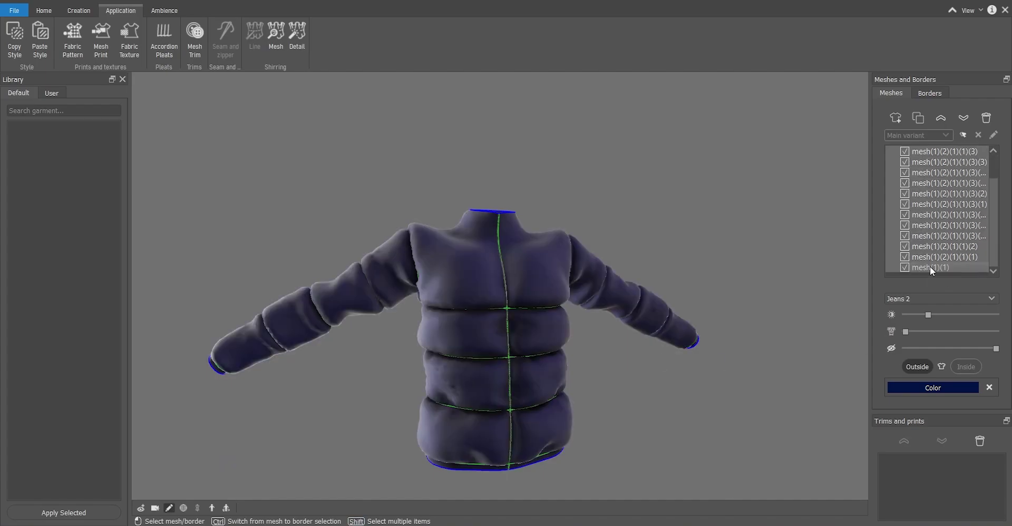
# Set the colour of all selected jacket panels to magenta #cc33cc.
pyautogui.click(941, 388)
pyautogui.moveTo(526, 74); pyautogui.dragTo(846, 82)
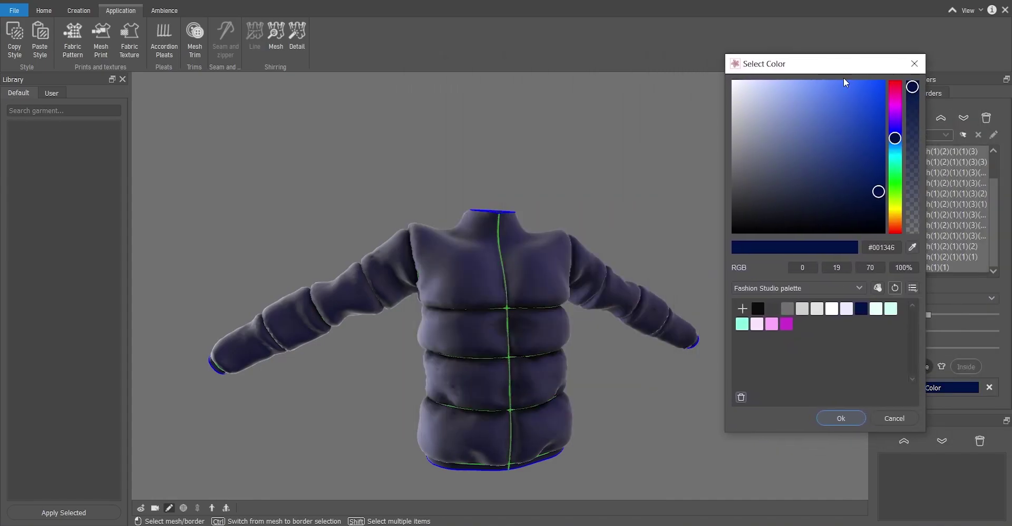
pyautogui.click(786, 324)
pyautogui.click(855, 420)
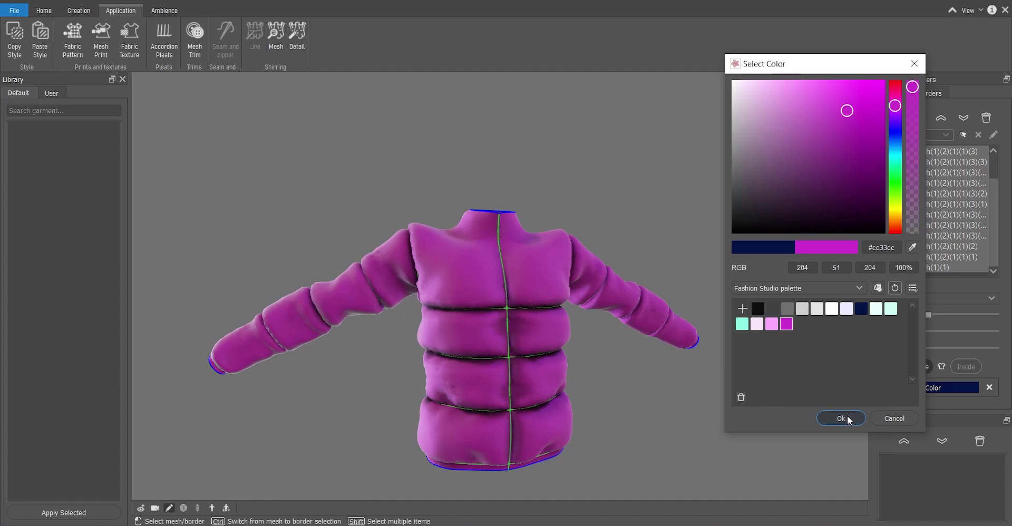
# Set the colour of all selected jacket panels to mint green from the Fashion Studio palette.
pyautogui.click(946, 388)
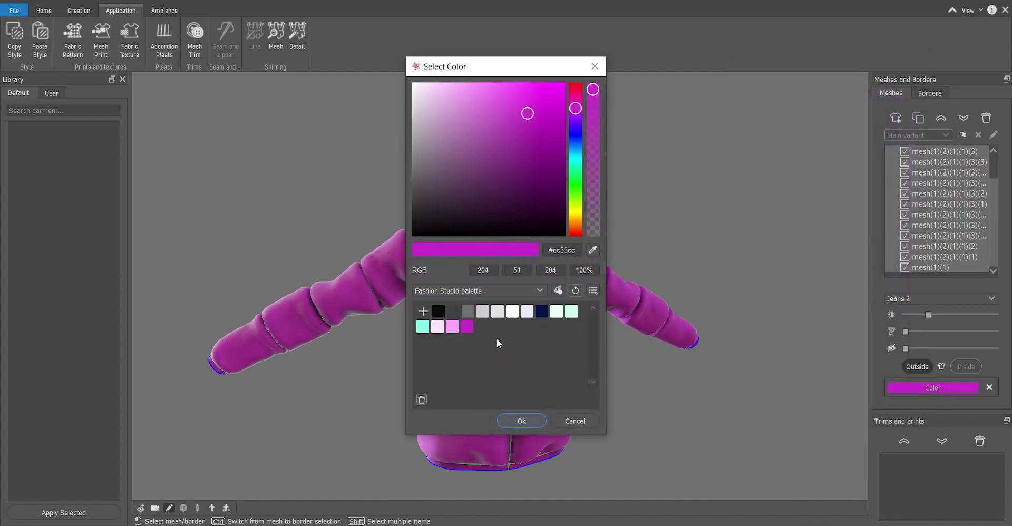
pyautogui.click(422, 327)
pyautogui.click(521, 420)
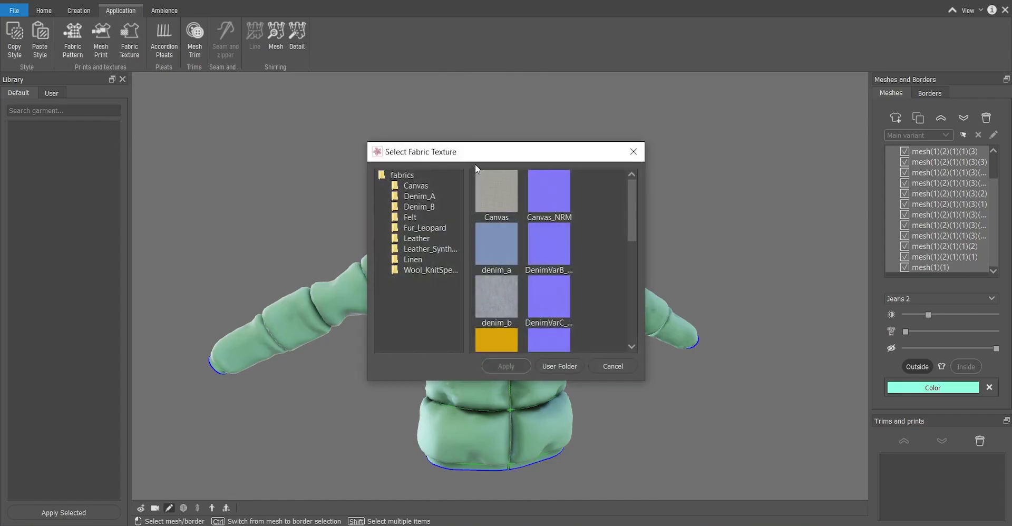
# Browse the fabric textures and apply the LeatherJerse... normal map to all jacket panels.
pyautogui.moveTo(475, 153); pyautogui.dragTo(764, 149)
pyautogui.scroll(-5, 809, 260)
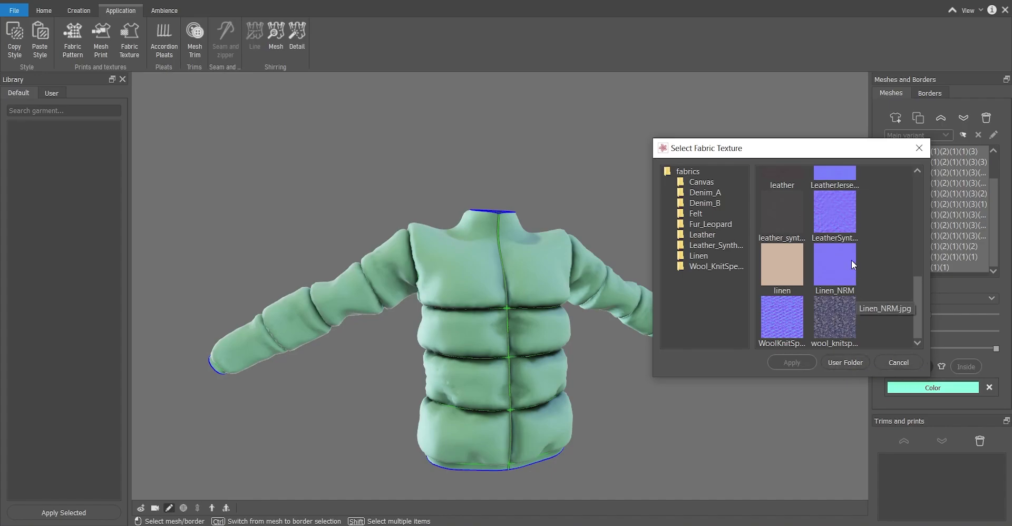
pyautogui.scroll(5, 827, 248)
pyautogui.scroll(-5, 818, 244)
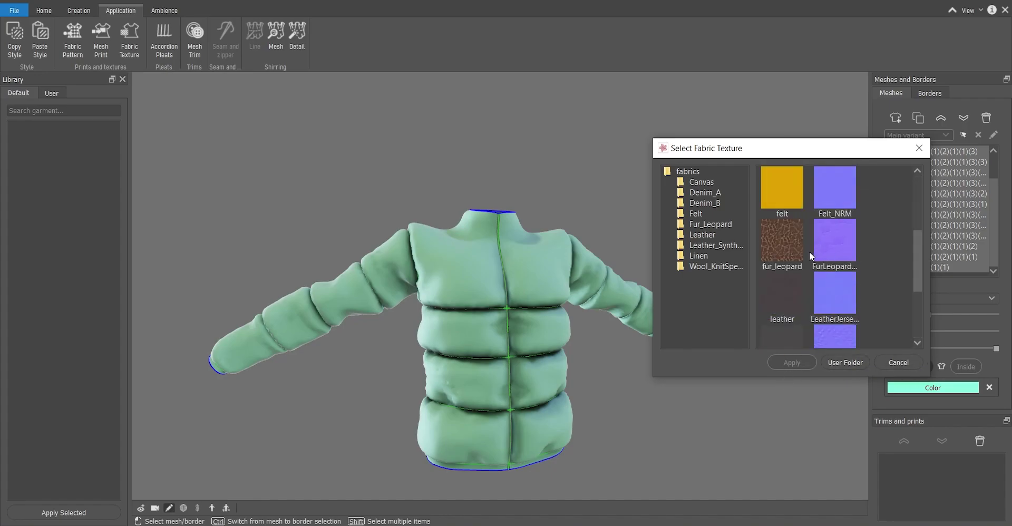
pyautogui.scroll(3, 789, 217)
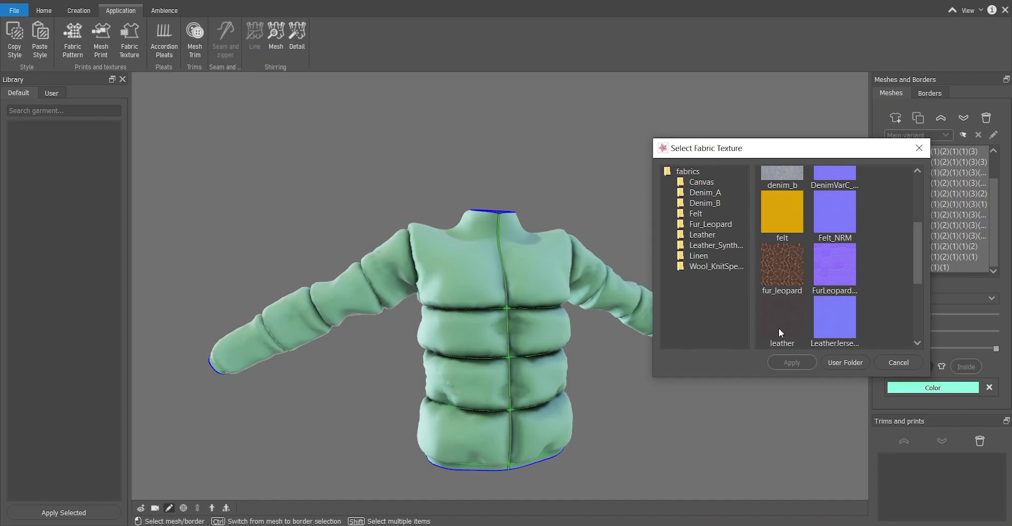
pyautogui.click(839, 324)
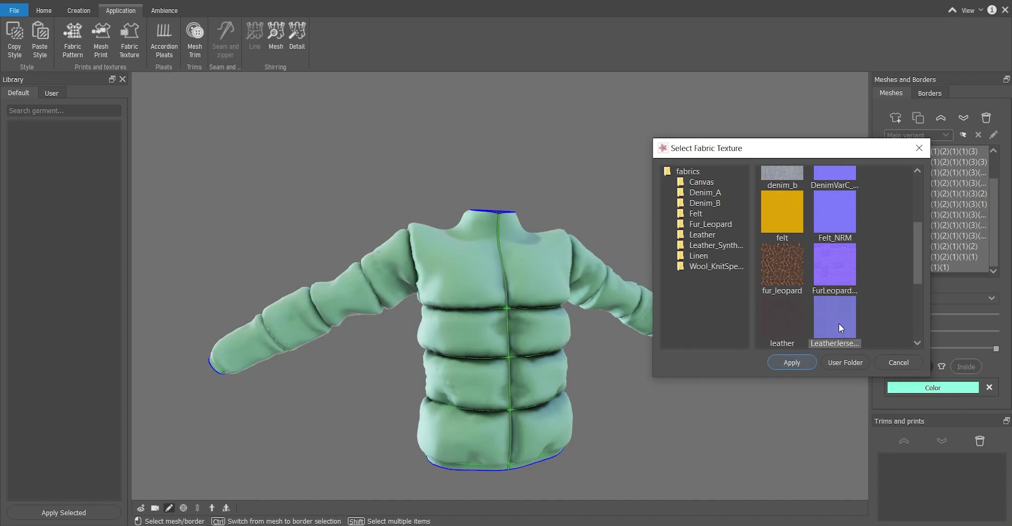
pyautogui.click(791, 363)
# Scale the leather fabric texture on the jacket panels and check its grain on the chest from several angles.
pyautogui.scroll(5, 464, 291)
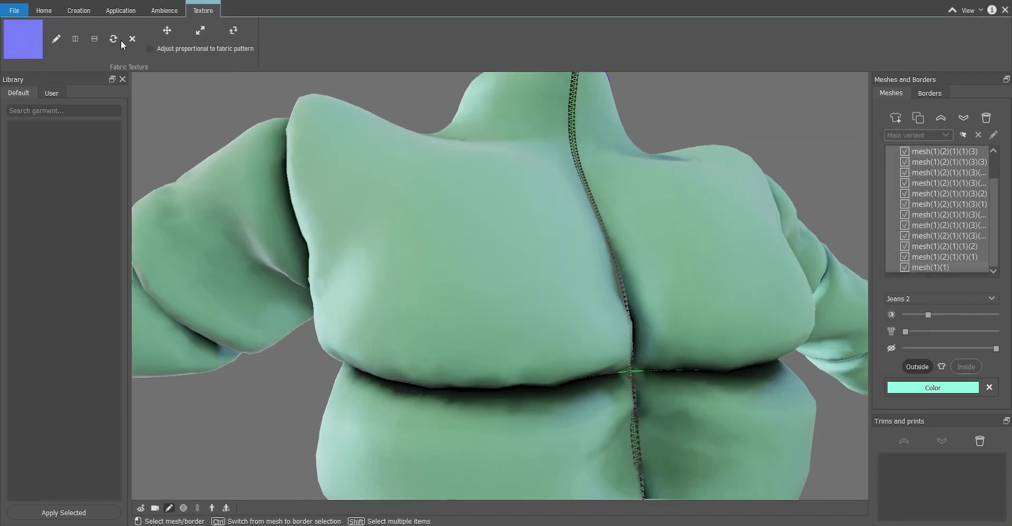
pyautogui.click(200, 30)
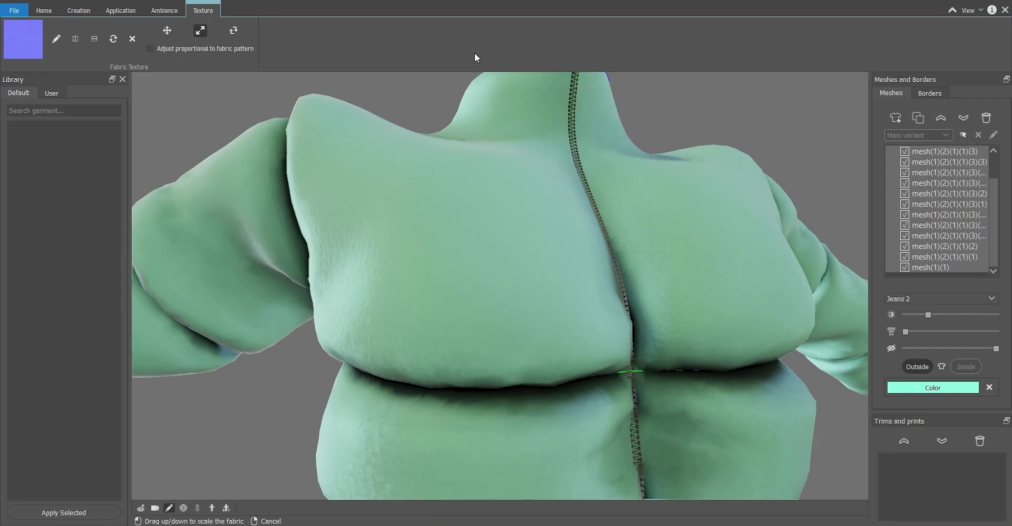
pyautogui.scroll(-5, 478, 232)
pyautogui.moveTo(437, 329); pyautogui.dragTo(519, 335, button='middle')
pyautogui.scroll(3, 469, 271)
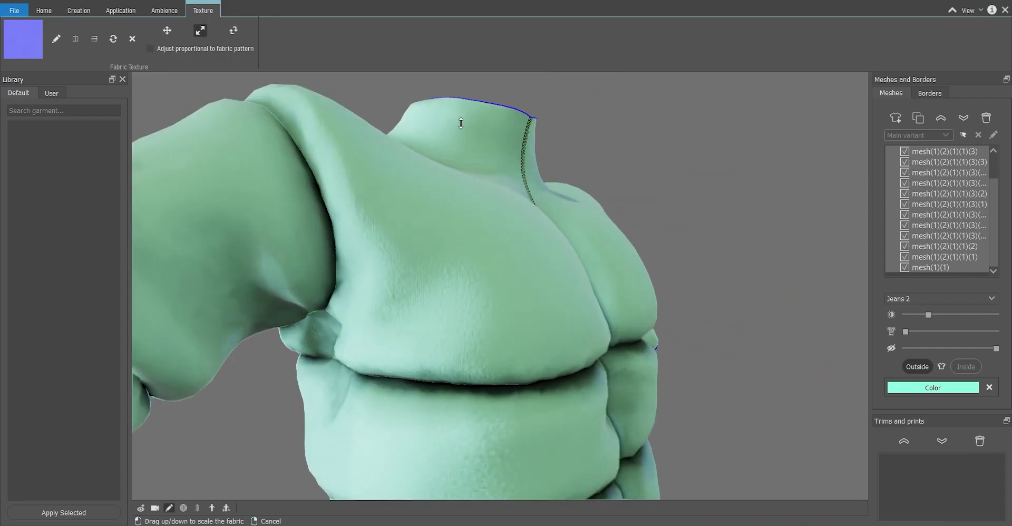
pyautogui.moveTo(544, 310); pyautogui.dragTo(452, 300, button='middle')
pyautogui.scroll(-3, 429, 373)
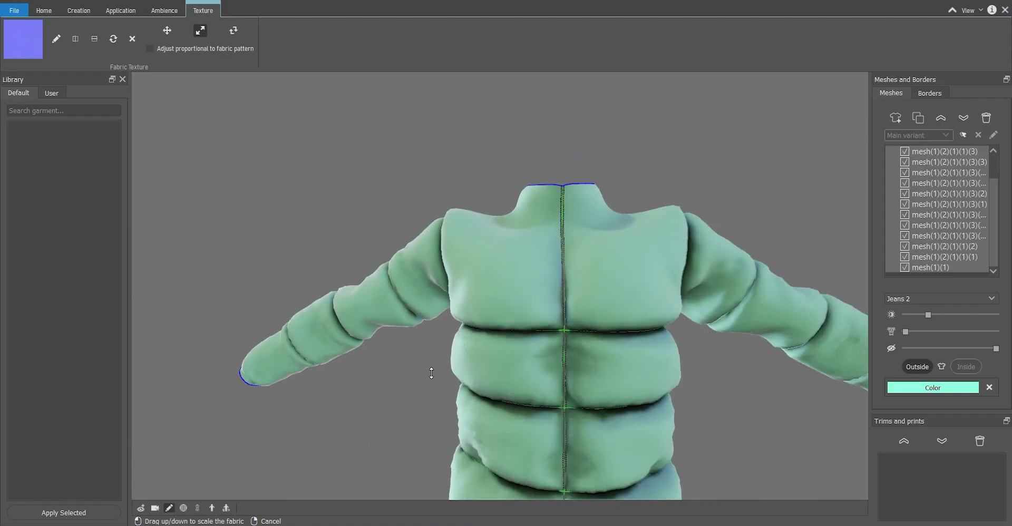
# Set the colour of all selected jacket panels to the near-black swatch #0d0d0e from the Fashion Studio palette.
pyautogui.scroll(-3, 514, 280)
pyautogui.moveTo(520, 282); pyautogui.dragTo(478, 275, button='right')
pyautogui.scroll(5, 509, 309)
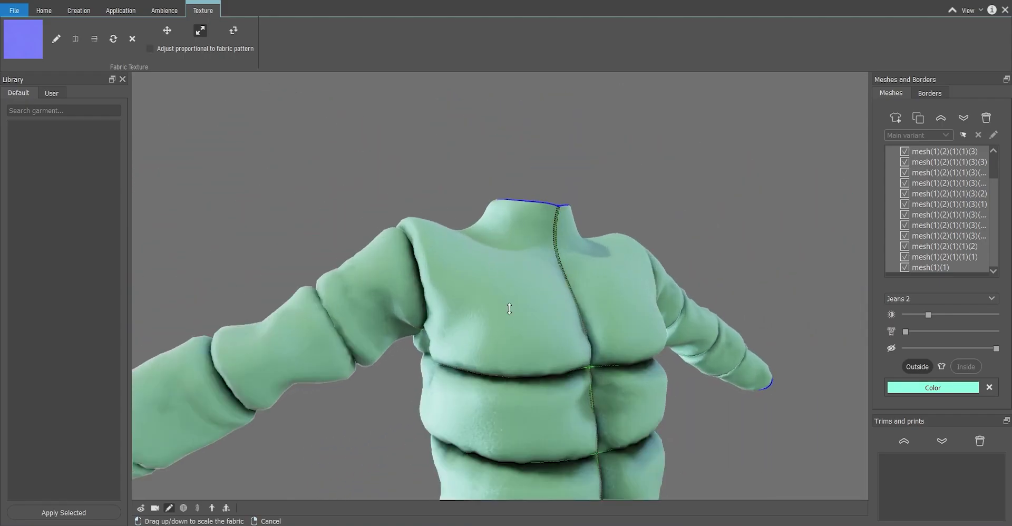
pyautogui.click(920, 390)
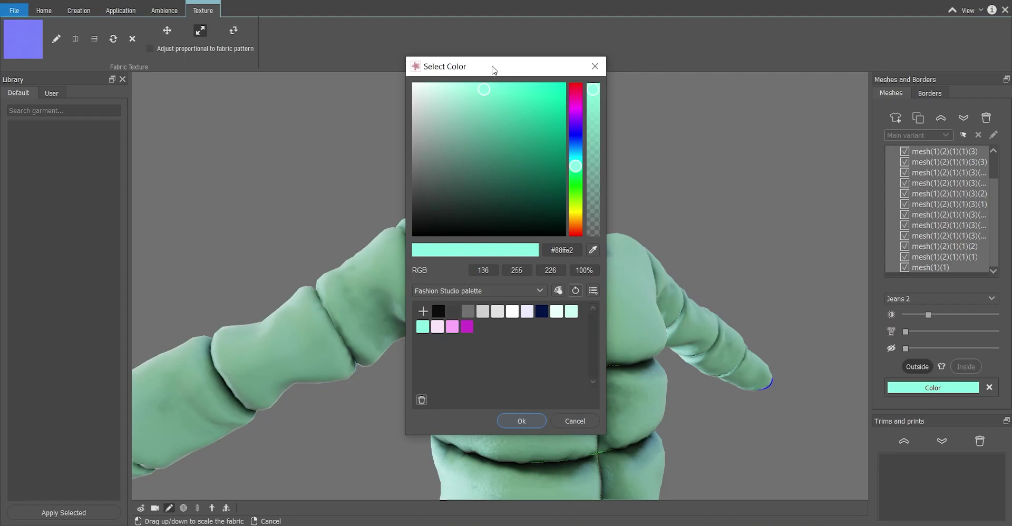
pyautogui.moveTo(495, 71); pyautogui.dragTo(666, 74)
pyautogui.click(611, 320)
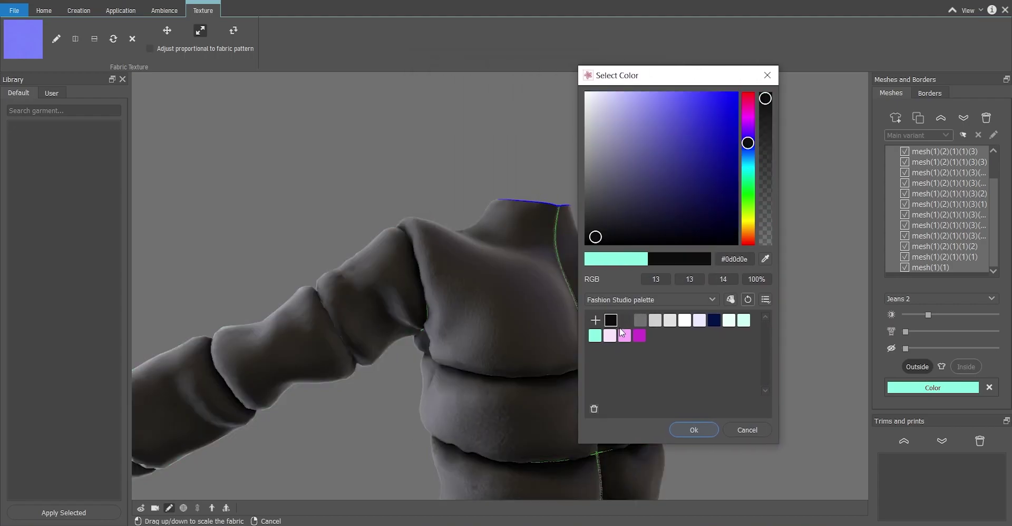
pyautogui.click(694, 430)
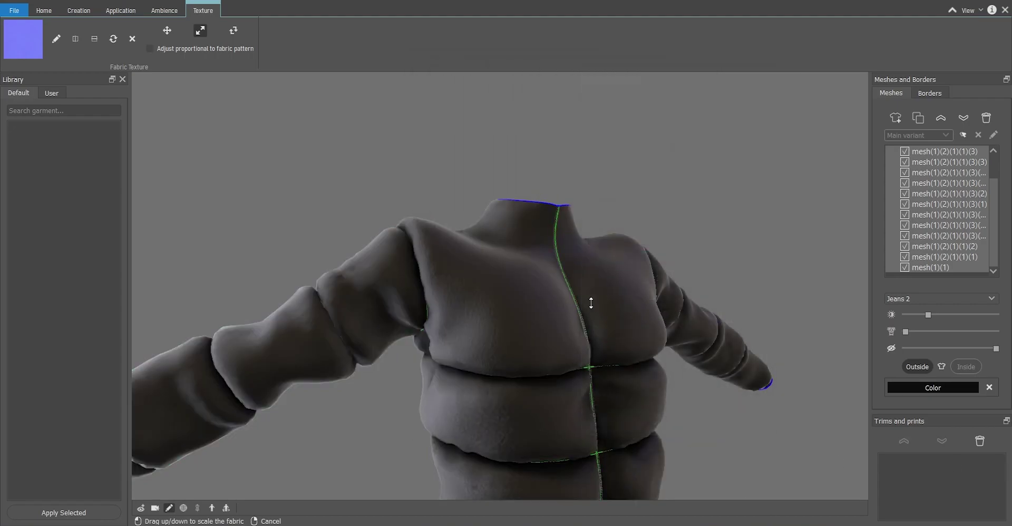
# Reduce the shine of the jacket panels' material to its minimum, keep full opacity, and check the jacket from the front.
pyautogui.scroll(-5, 590, 300)
pyautogui.scroll(2, 561, 369)
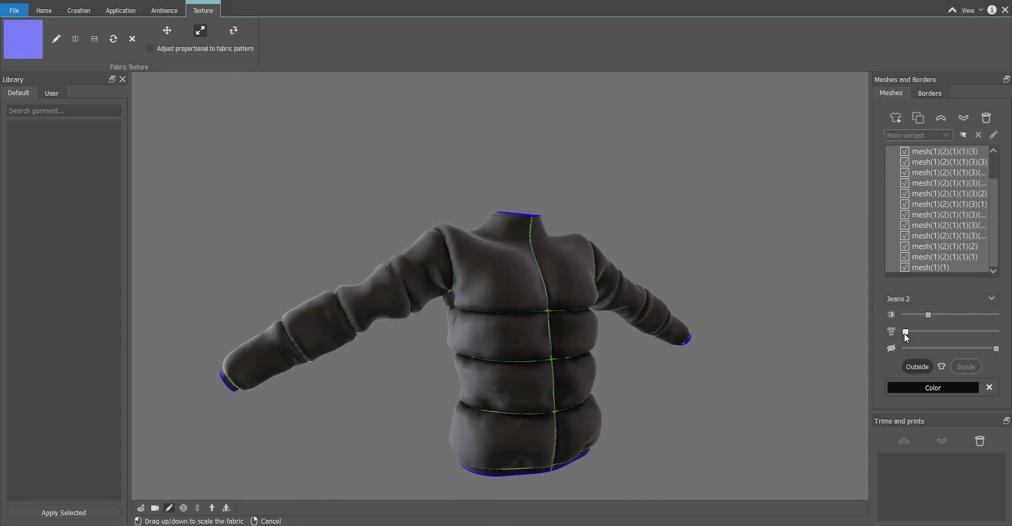
pyautogui.moveTo(929, 315); pyautogui.dragTo(895, 318)
pyautogui.moveTo(997, 353)
pyautogui.mouseDown()
pyautogui.moveTo(910, 350)
pyautogui.moveTo(1011, 354)
pyautogui.mouseUp()
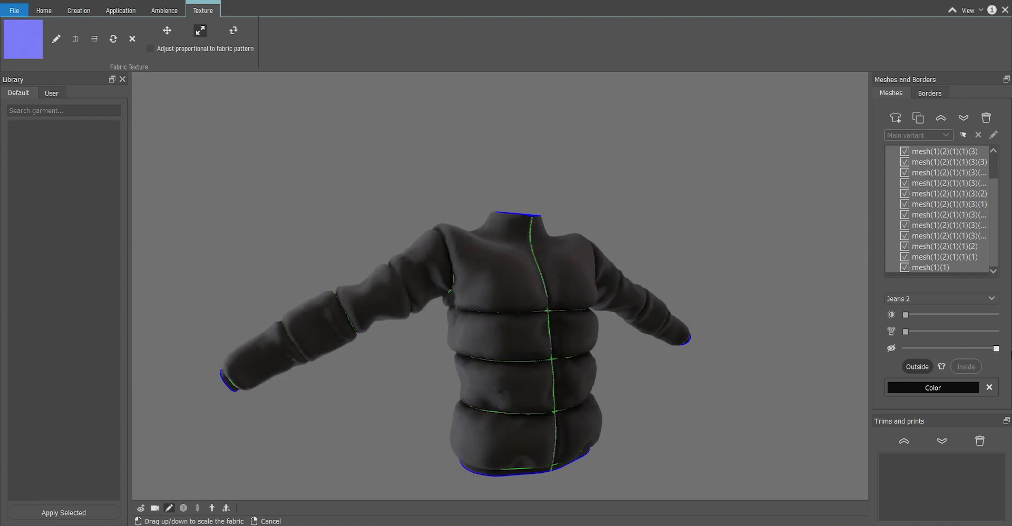
pyautogui.scroll(3, 510, 320)
pyautogui.scroll(-4, 527, 327)
pyautogui.moveTo(651, 416); pyautogui.dragTo(646, 413, button='middle')
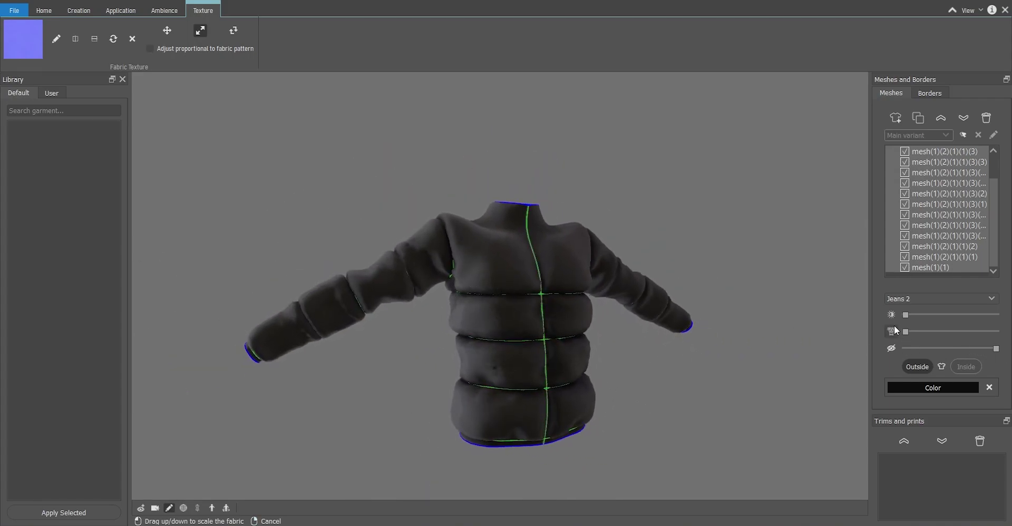
pyautogui.scroll(2, 460, 343)
pyautogui.moveTo(692, 341); pyautogui.dragTo(647, 335, button='middle')
pyautogui.scroll(-3, 633, 359)
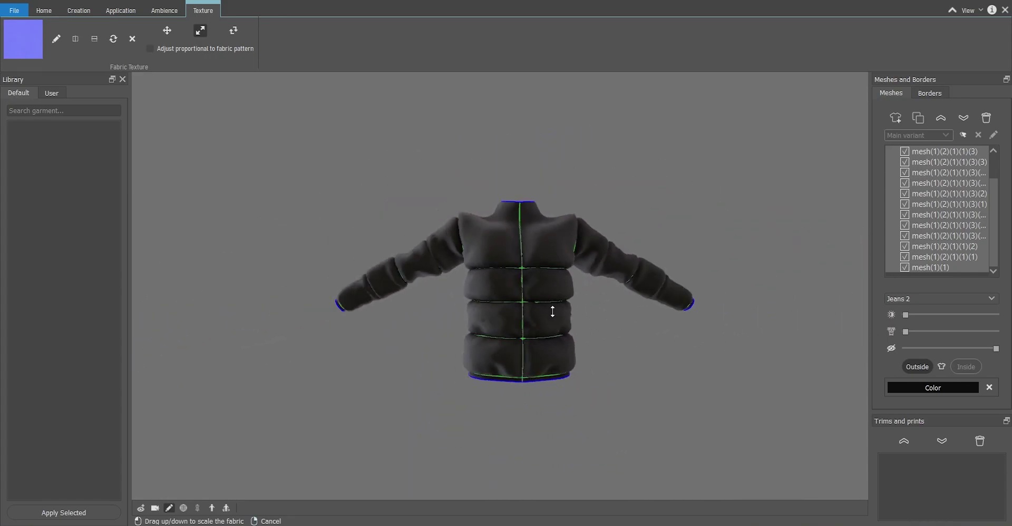
# Start the automatic rotation of the jacket and switch from texture scaling to the Select tool.
pyautogui.click(229, 507)
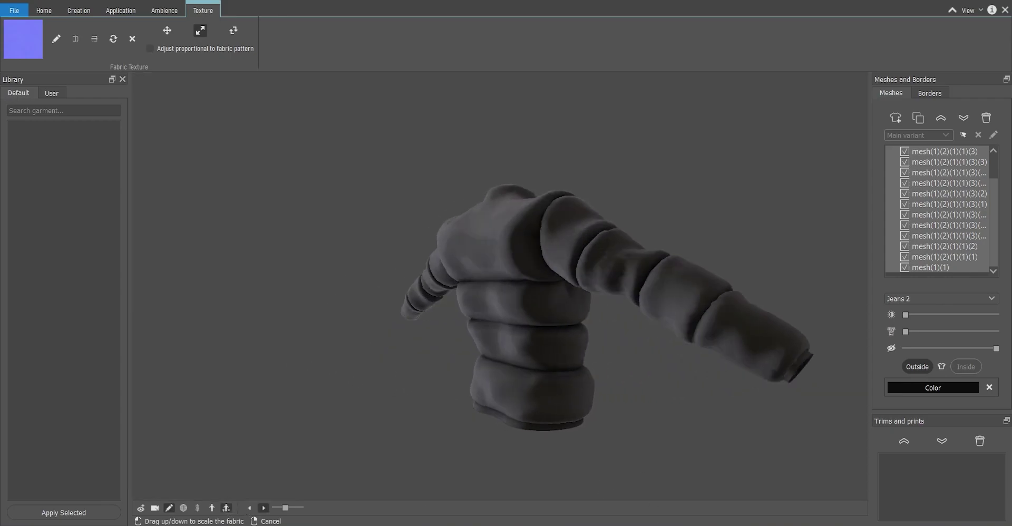
pyautogui.click(931, 95)
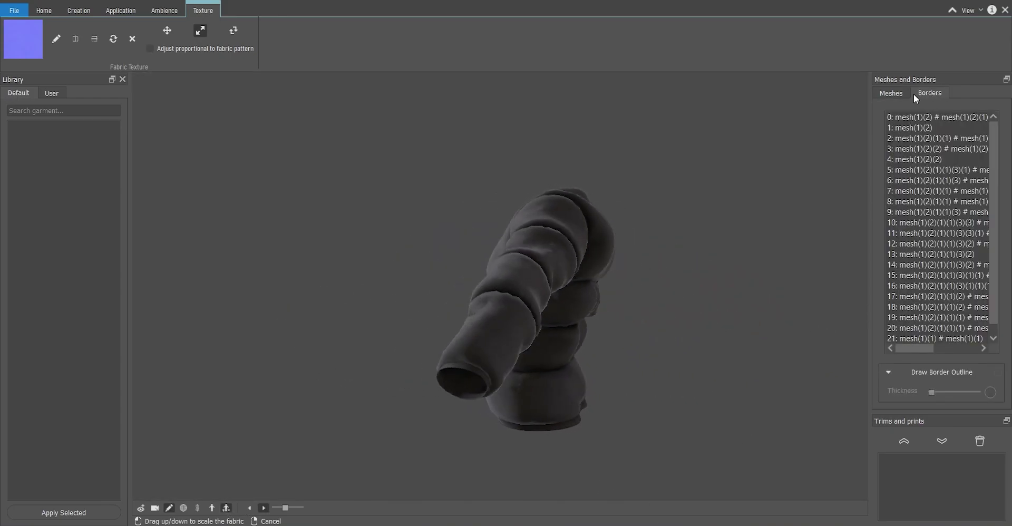
pyautogui.click(894, 94)
pyautogui.click(49, 9)
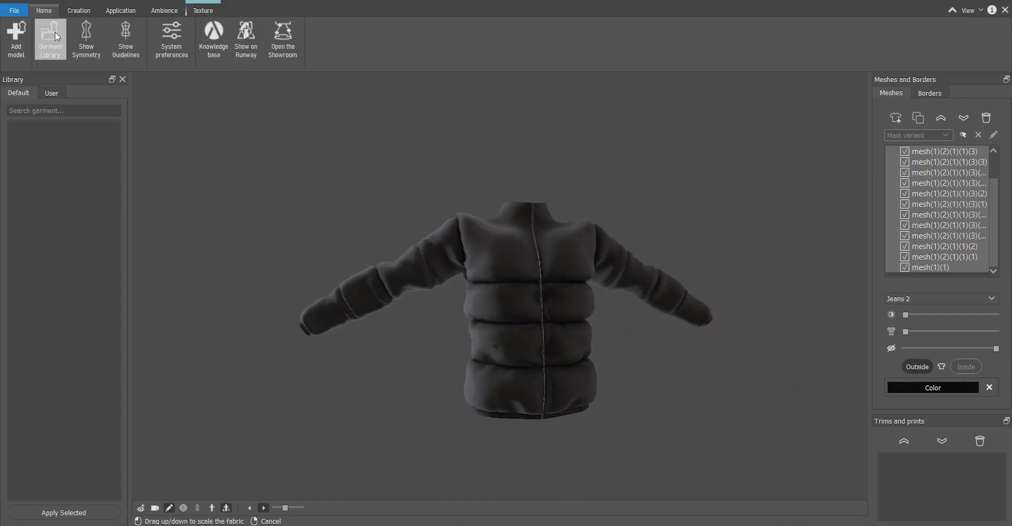
pyautogui.click(63, 11)
pyautogui.click(18, 31)
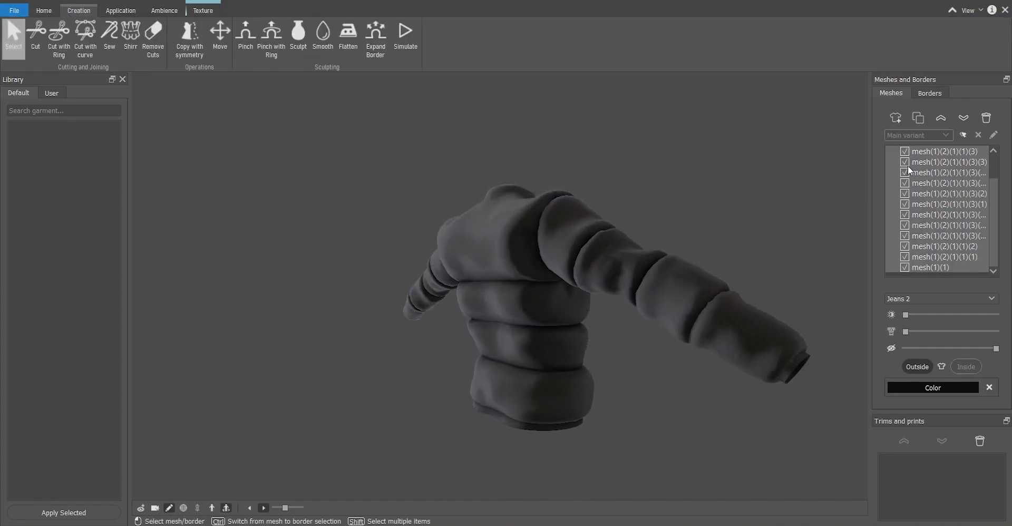
# Add a new variant of the jacket and set its panels to the magenta swatch from the Fashion Studio palette.
pyautogui.click(963, 136)
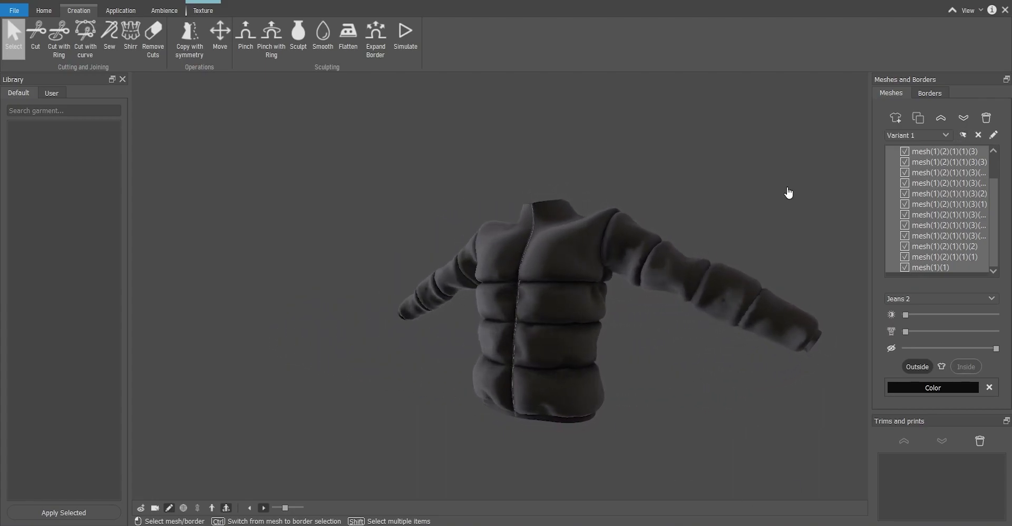
pyautogui.click(933, 388)
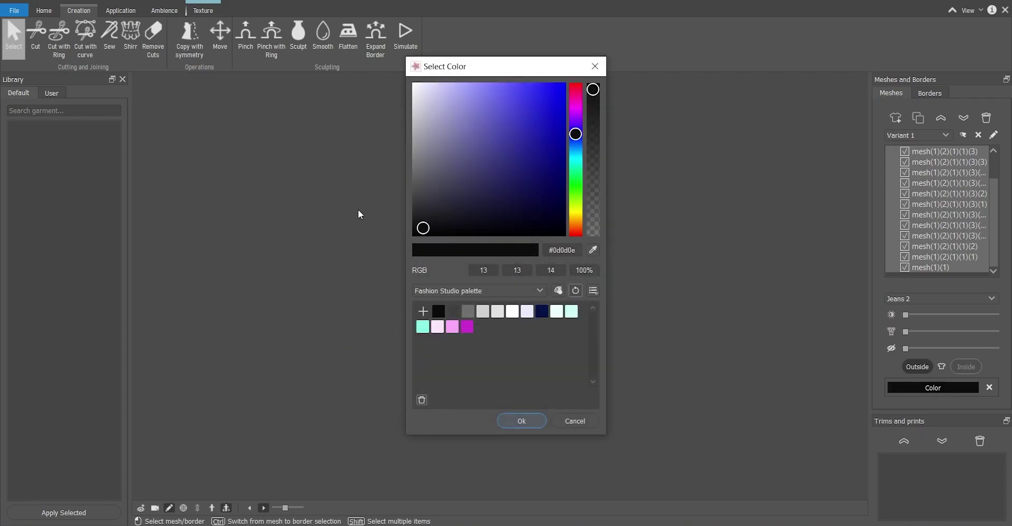
pyautogui.click(467, 327)
pyautogui.click(522, 421)
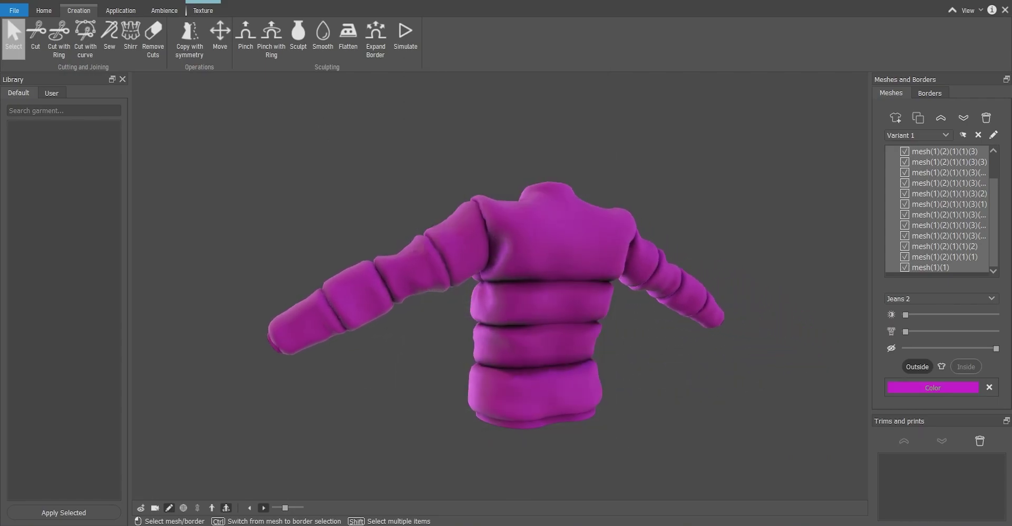
# Apply the WoolKnitSp... normal map as fabric texture to all panels of the magenta variant.
pyautogui.click(125, 10)
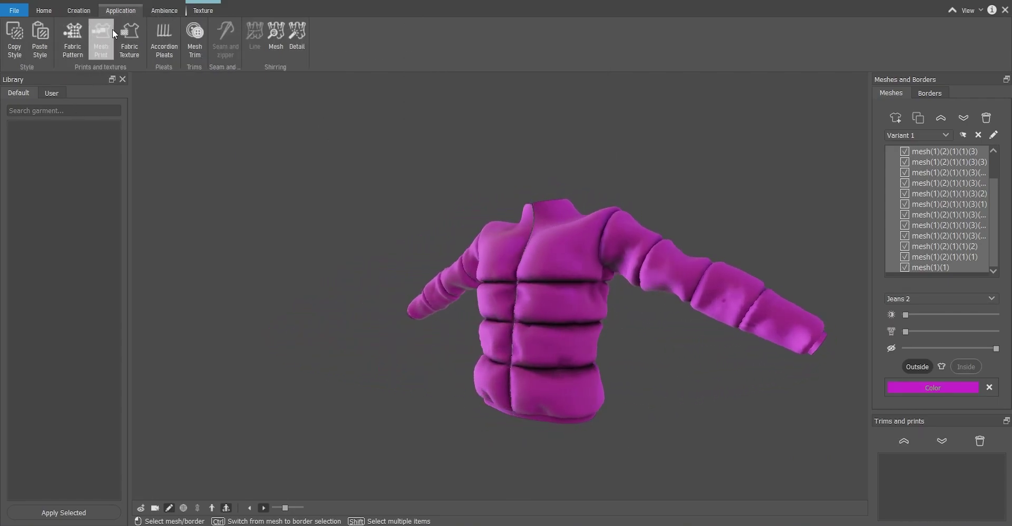
pyautogui.click(129, 38)
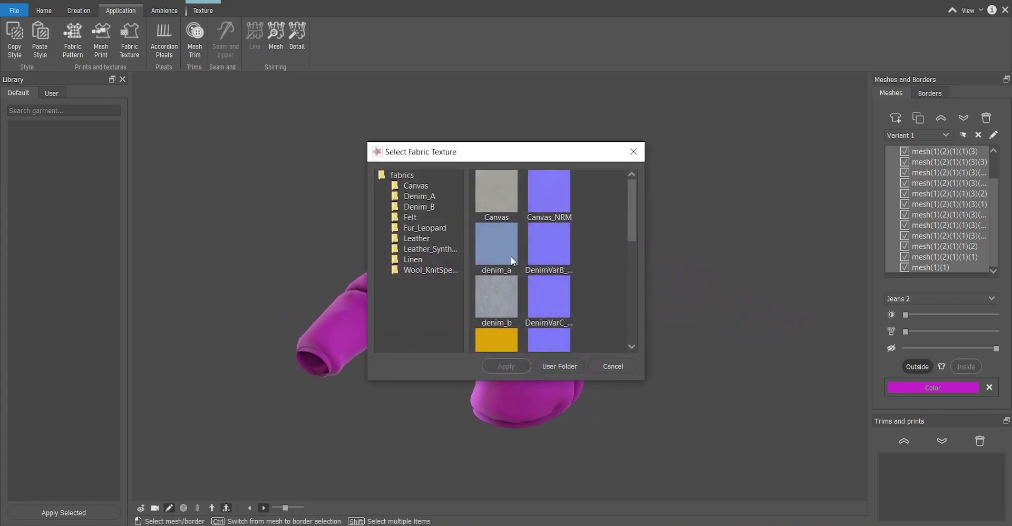
pyautogui.scroll(-5, 510, 258)
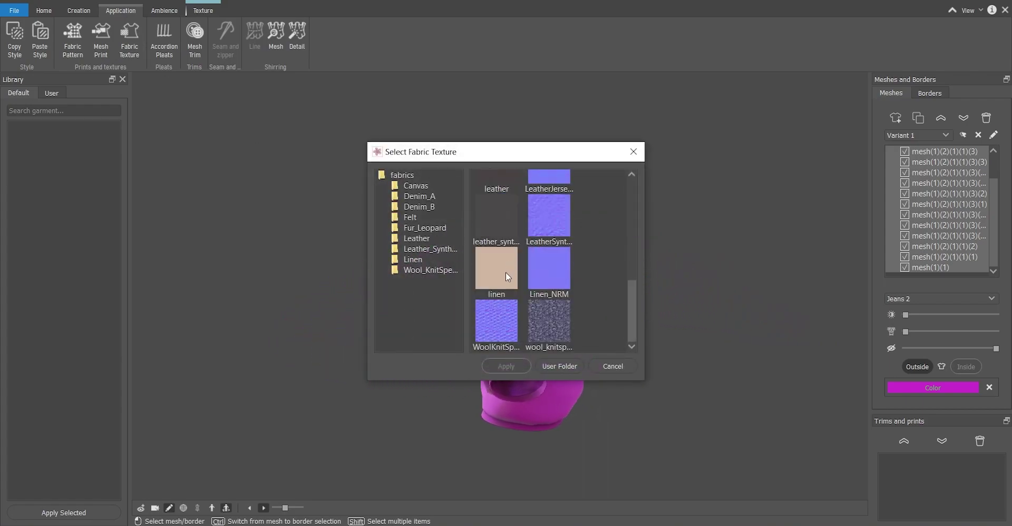
pyautogui.click(508, 314)
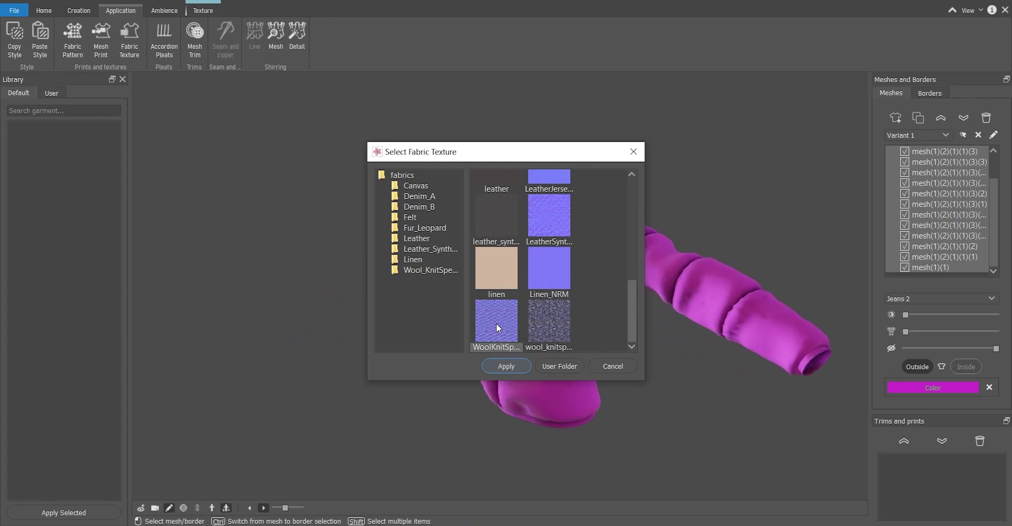
pyautogui.click(503, 369)
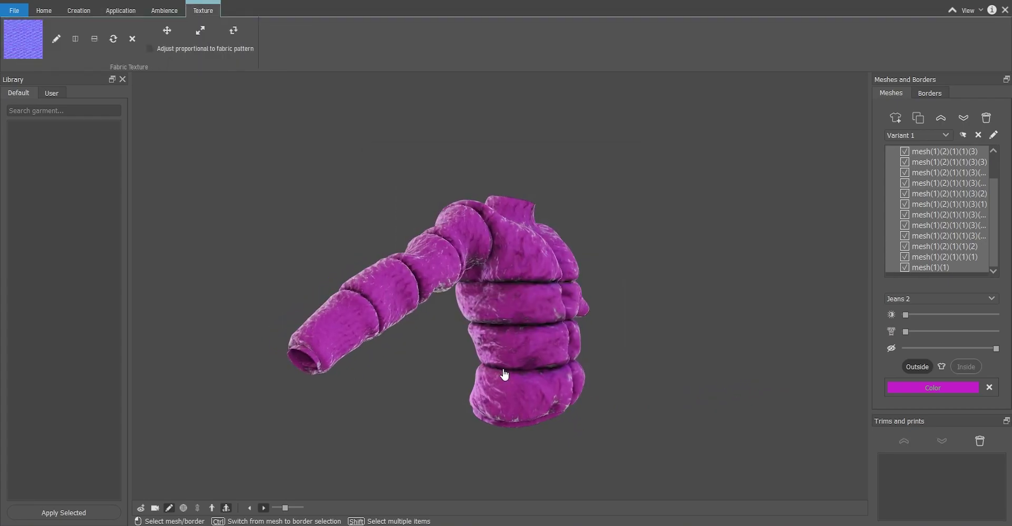
# Scale the wool knit texture down to a much finer grain on the jacket panels and check it up close.
pyautogui.moveTo(491, 243); pyautogui.dragTo(495, 398)
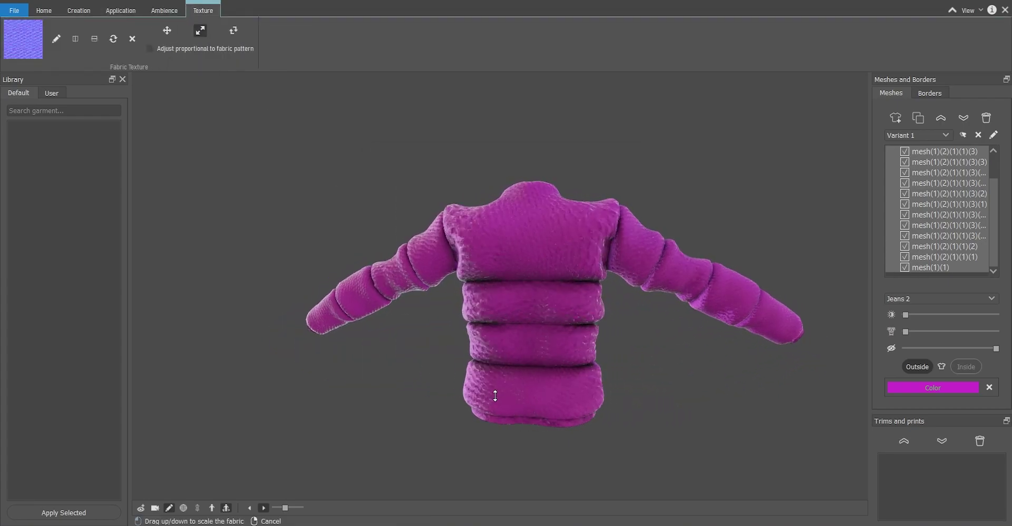
pyautogui.moveTo(522, 280); pyautogui.dragTo(520, 463)
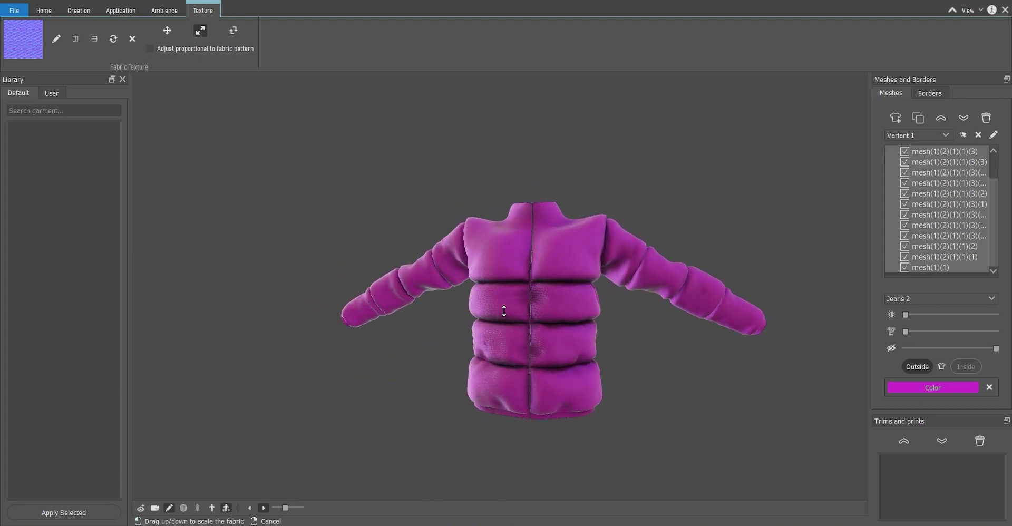
pyautogui.scroll(3, 511, 310)
pyautogui.moveTo(519, 310); pyautogui.dragTo(515, 382)
pyautogui.scroll(-2, 509, 289)
pyautogui.scroll(-8, 509, 289)
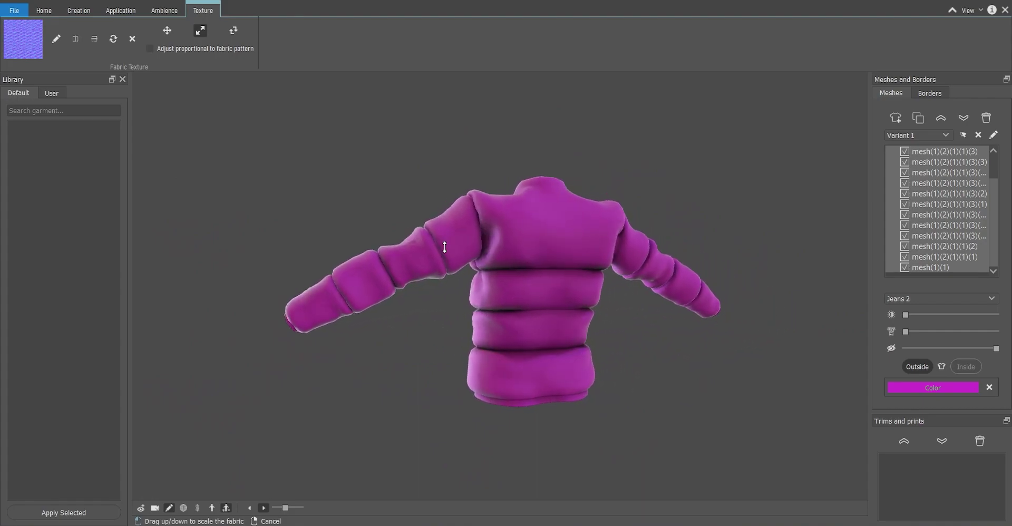
pyautogui.scroll(8, 504, 378)
pyautogui.scroll(-8, 504, 378)
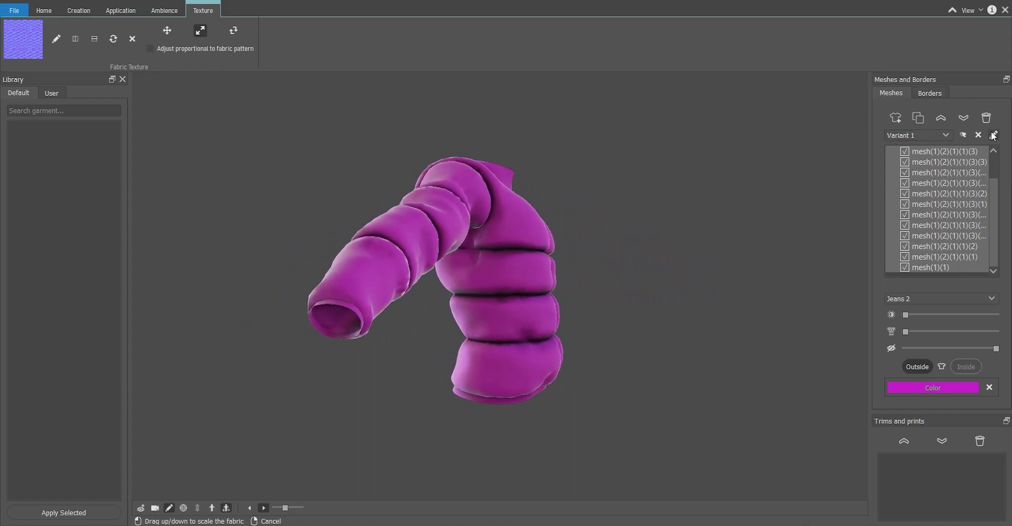
# Add a second jacket variant and apply the checkered image 4 from the estampas folder as its fabric pattern.
pyautogui.click(963, 134)
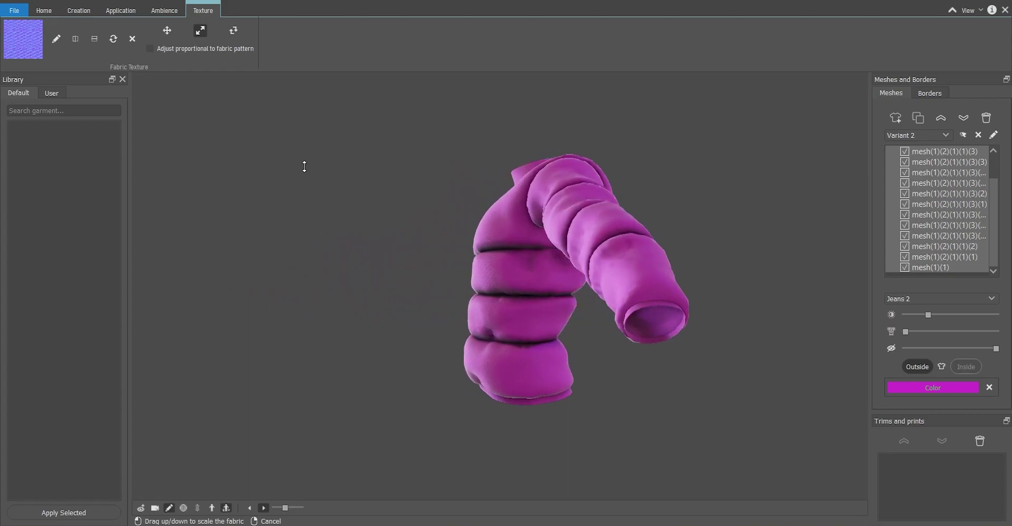
pyautogui.click(110, 13)
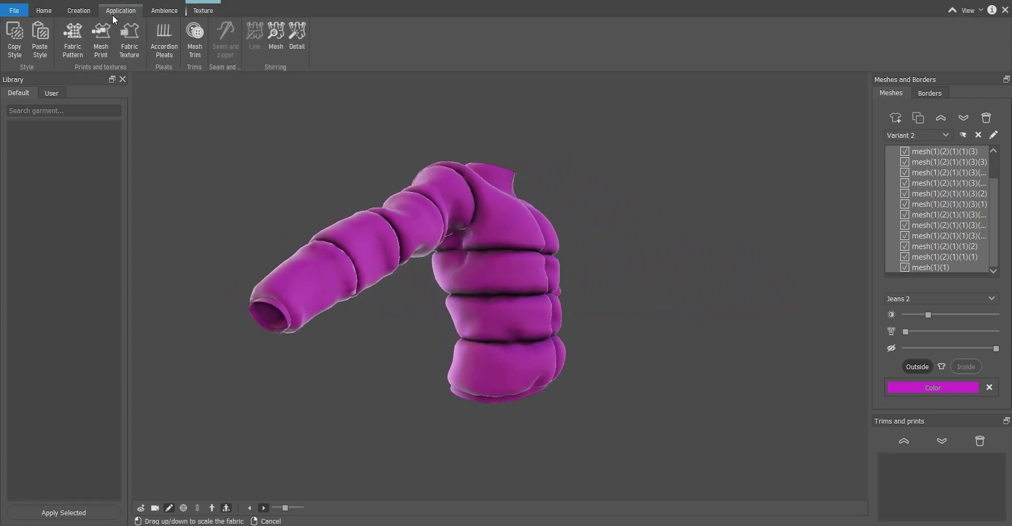
pyautogui.click(71, 50)
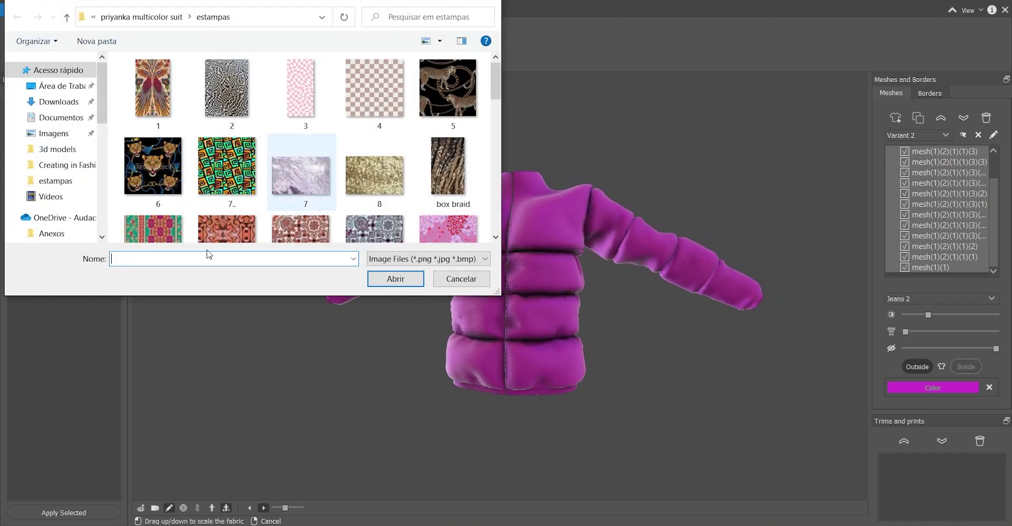
pyautogui.scroll(-3, 300, 232)
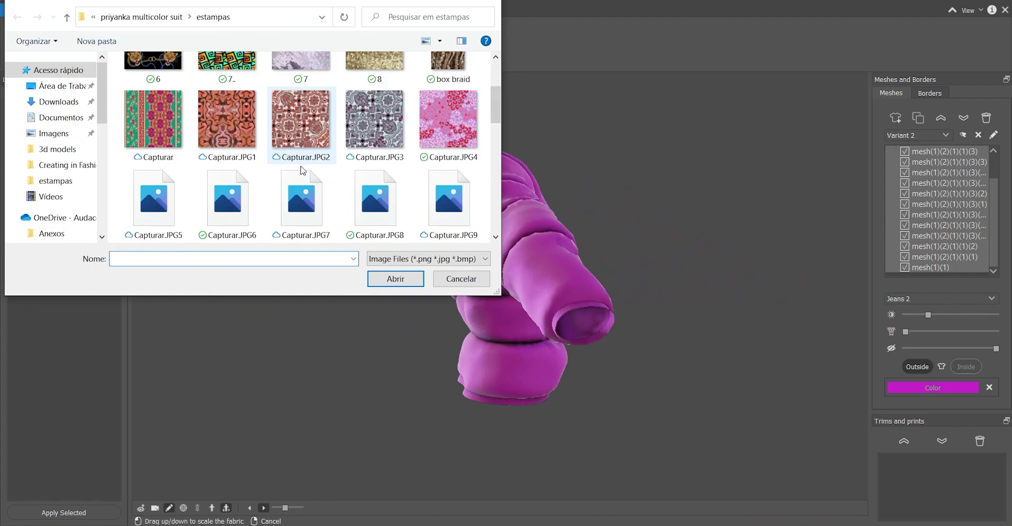
pyautogui.scroll(3, 274, 158)
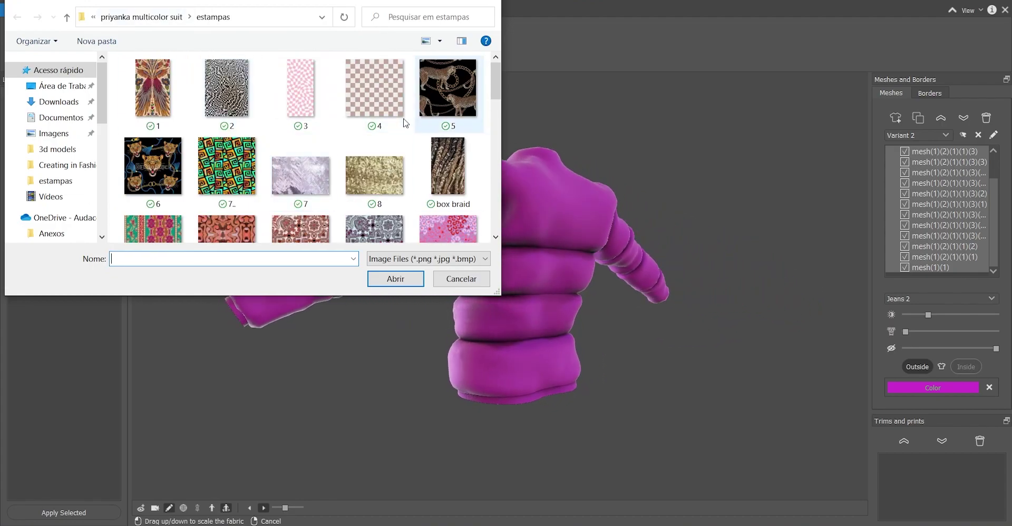
pyautogui.click(376, 106)
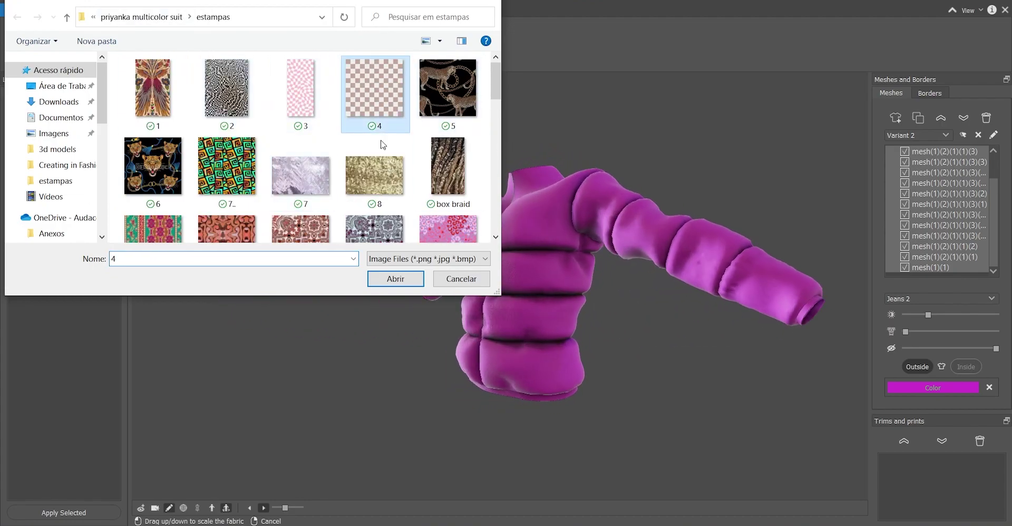
pyautogui.click(396, 279)
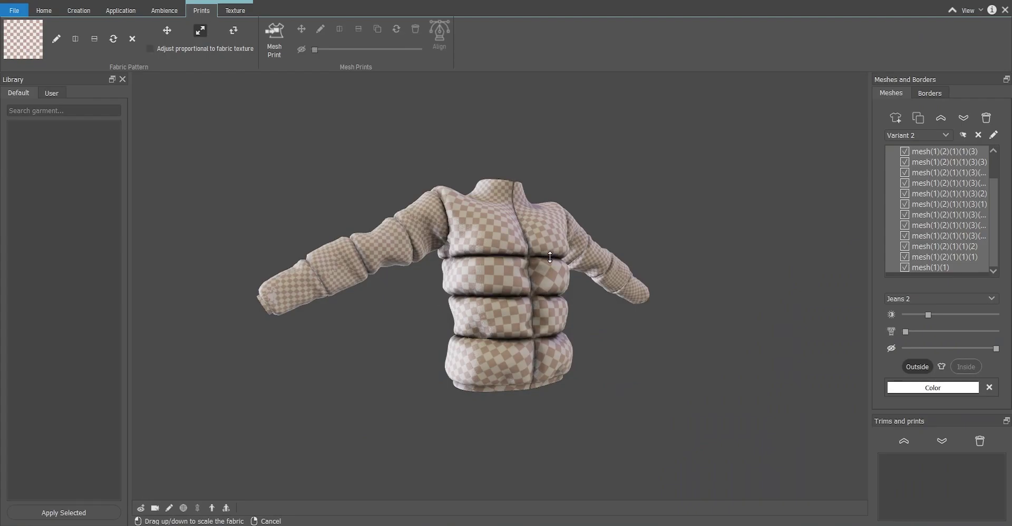
# Leave pattern scaling, select the upper torso panel, and turn on the symmetry plane and the selection and border highlighting.
pyautogui.rightClick(499, 243)
pyautogui.click(499, 244)
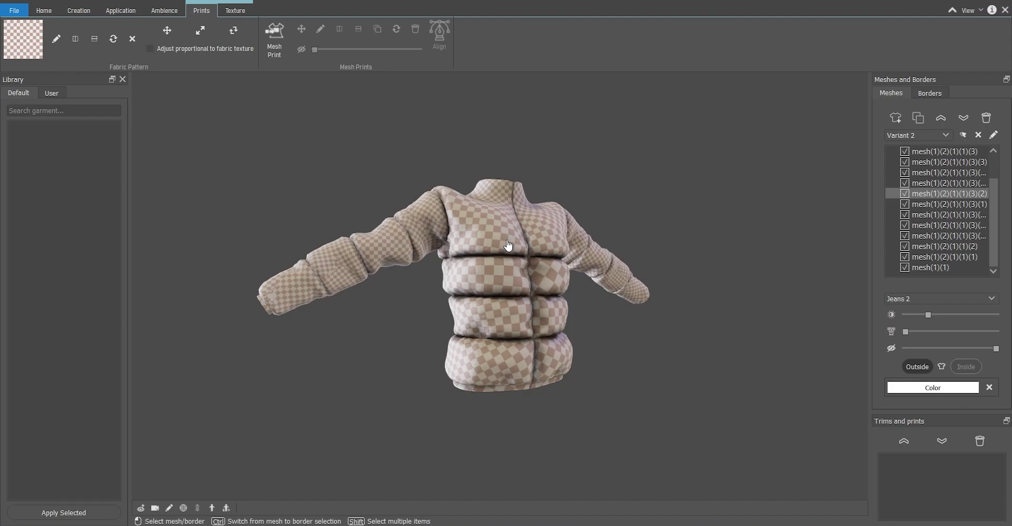
pyautogui.click(171, 508)
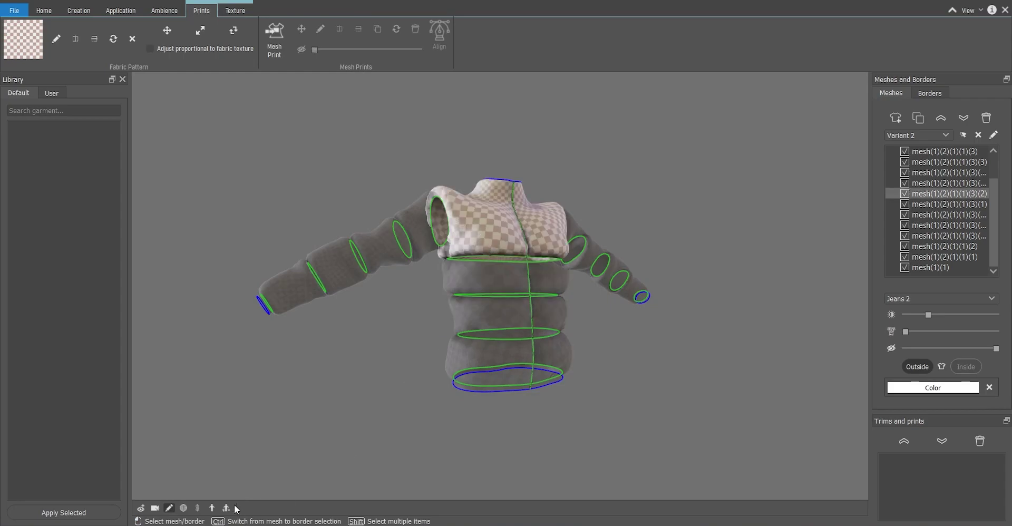
pyautogui.click(169, 509)
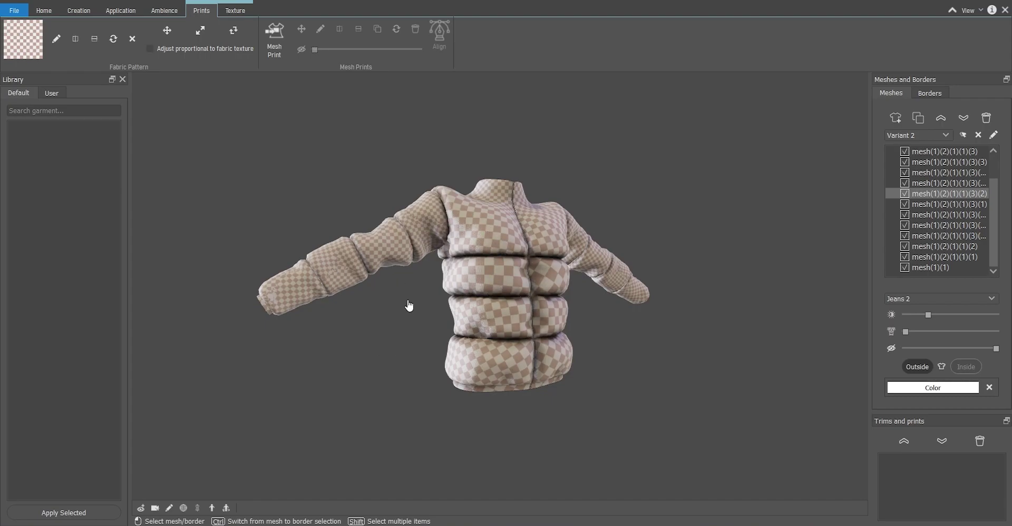
pyautogui.press('s')
pyautogui.click(170, 508)
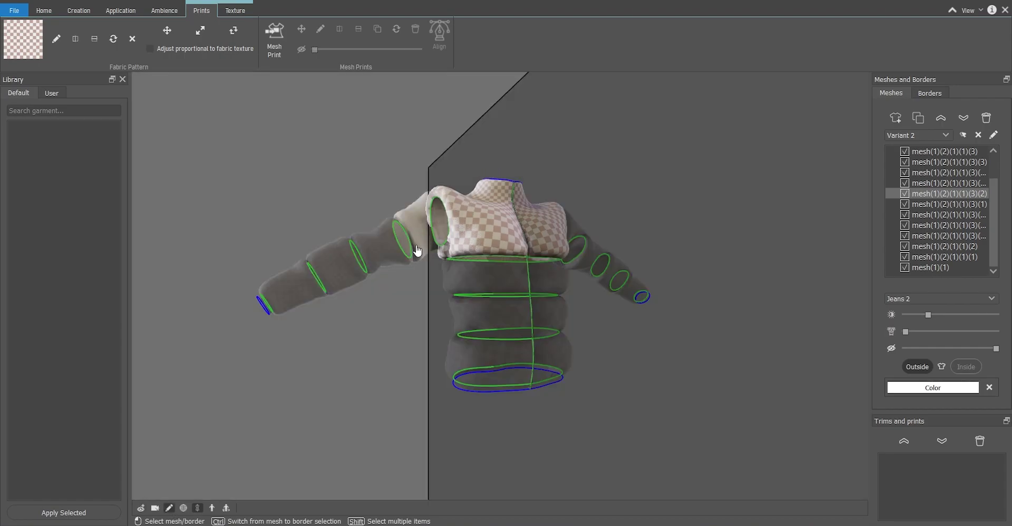
# Select all the sleeve panels on both arms, enlarge their checkered pattern, and turn off the selection and border highlighting.
pyautogui.keyDown('shift'); pyautogui.click(331, 263); pyautogui.keyUp('shift')
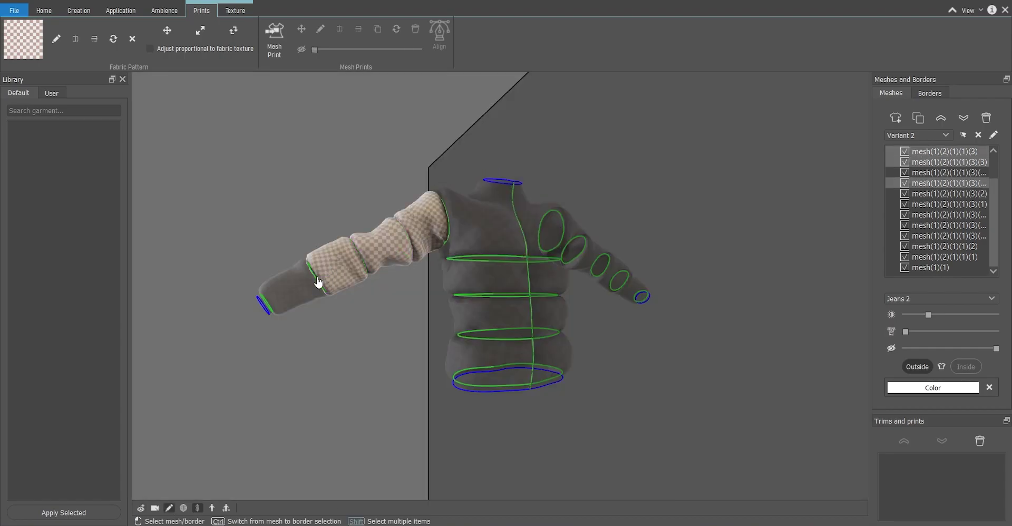
pyautogui.keyDown('shift'); pyautogui.click(303, 284); pyautogui.keyUp('shift')
pyautogui.keyDown('shift'); pyautogui.click(571, 241); pyautogui.keyUp('shift')
pyautogui.keyDown('shift'); pyautogui.click(586, 264); pyautogui.keyUp('shift')
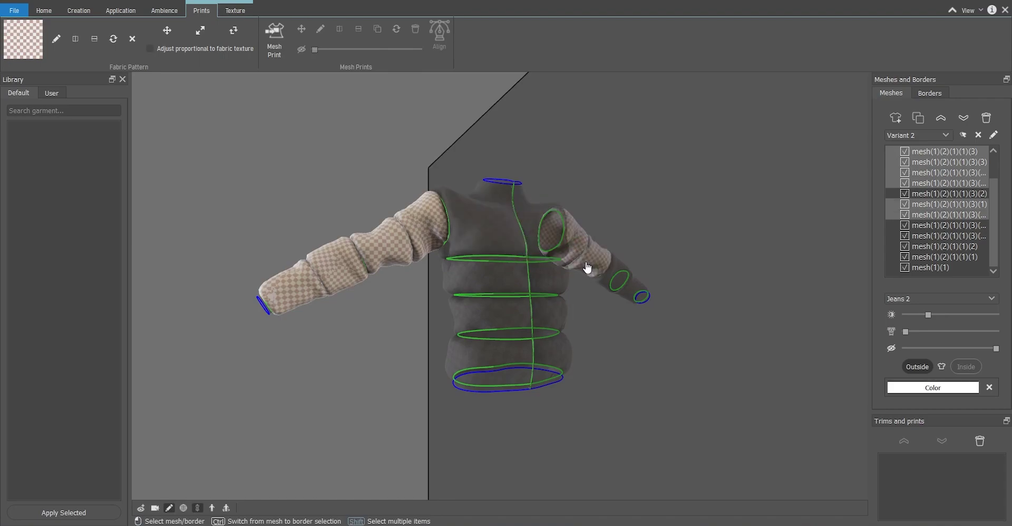
pyautogui.keyDown('shift'); pyautogui.click(614, 285); pyautogui.keyUp('shift')
pyautogui.keyDown('shift'); pyautogui.click(629, 293); pyautogui.keyUp('shift')
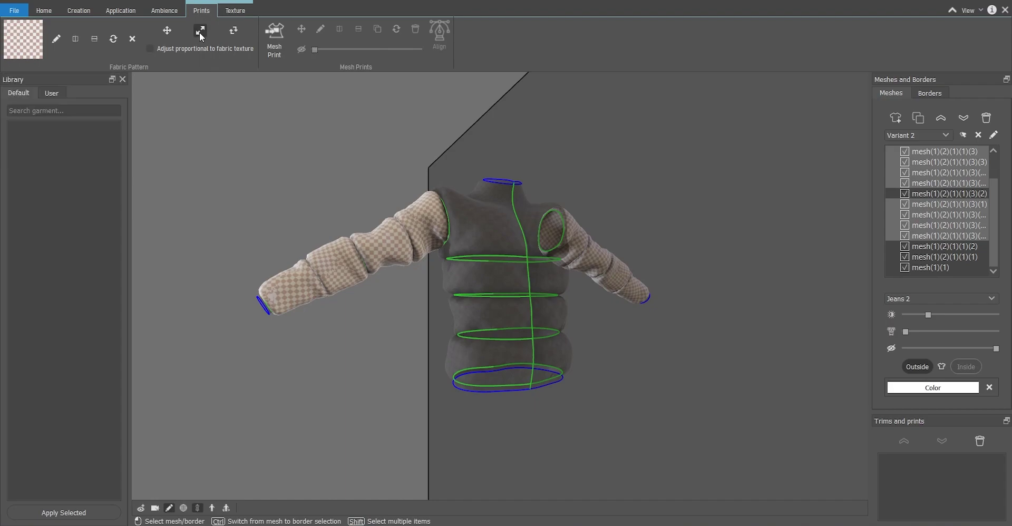
pyautogui.click(199, 31)
pyautogui.moveTo(341, 241); pyautogui.dragTo(384, 164)
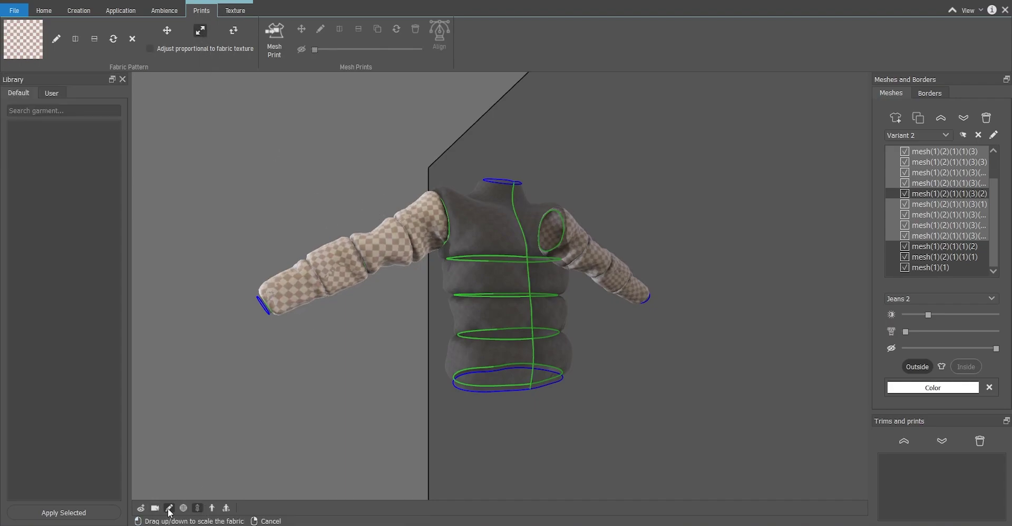
pyautogui.click(169, 509)
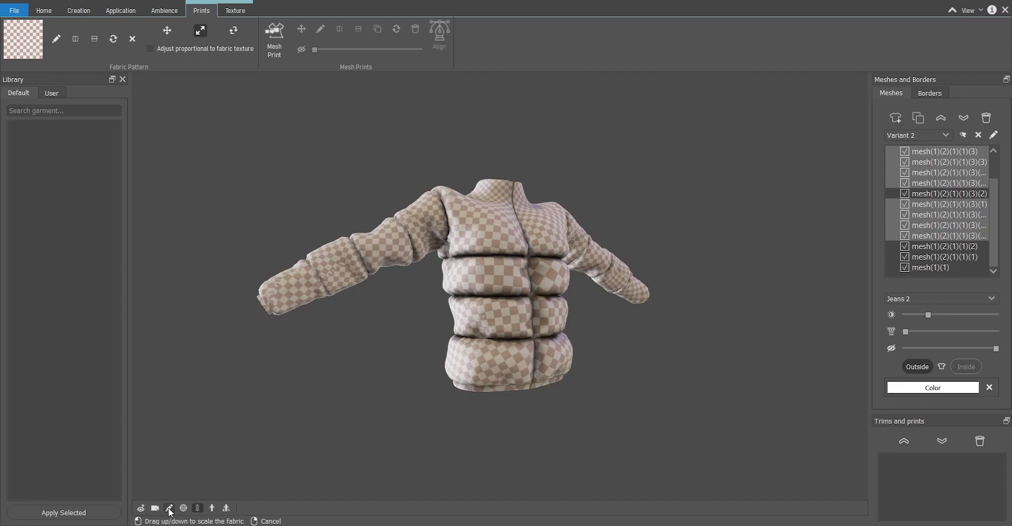
pyautogui.rightClick(512, 290)
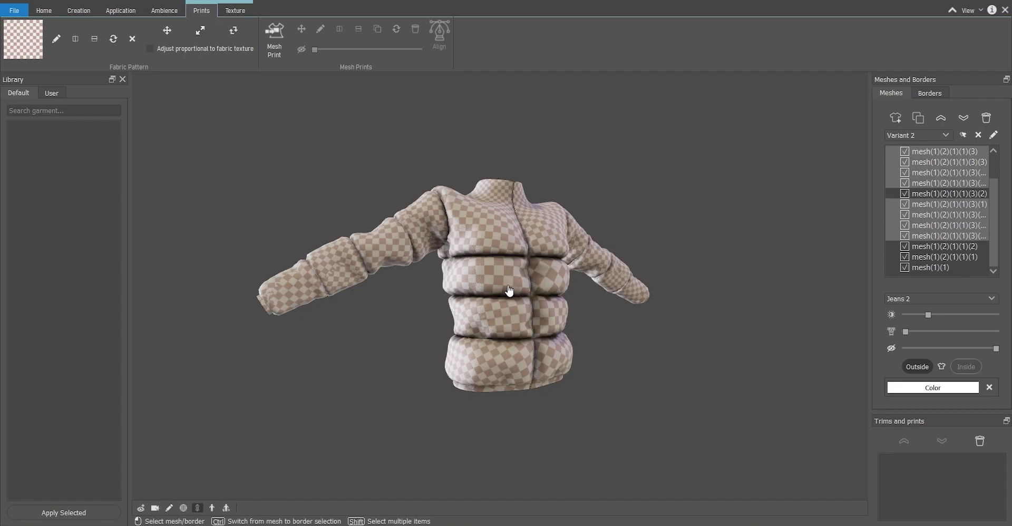
# Scale down the checkered pattern on the torso panel just below the chest.
pyautogui.click(509, 286)
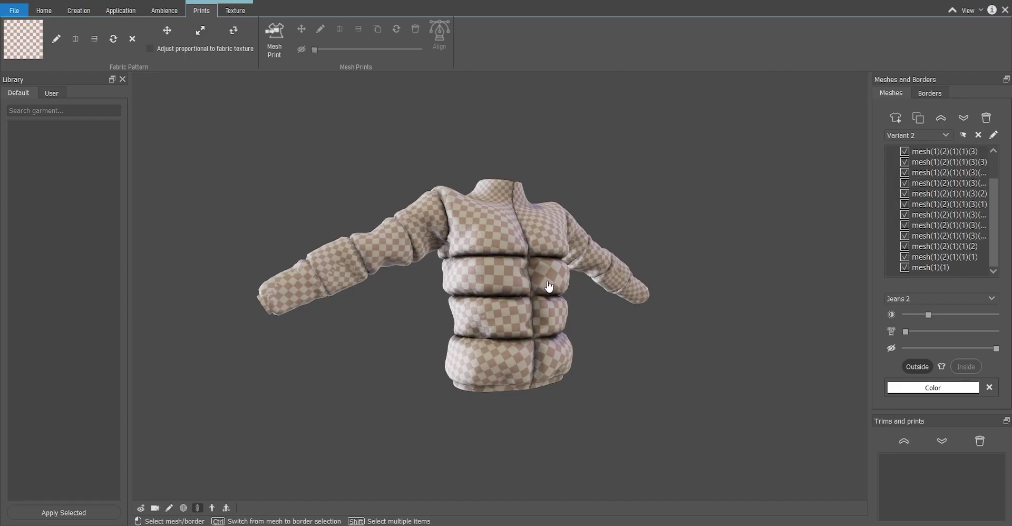
pyautogui.click(201, 31)
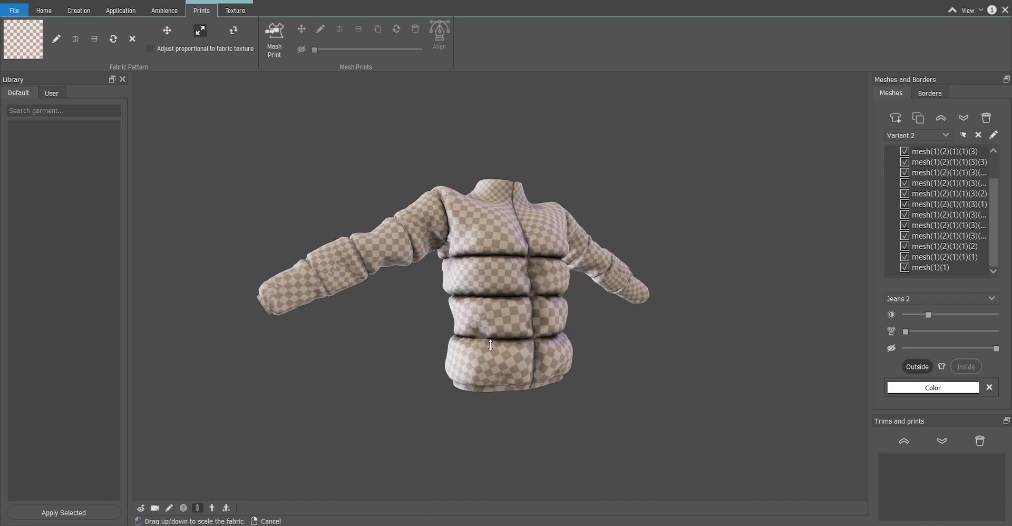
pyautogui.moveTo(635, 376); pyautogui.dragTo(616, 384, button='right')
pyautogui.rightClick(482, 373)
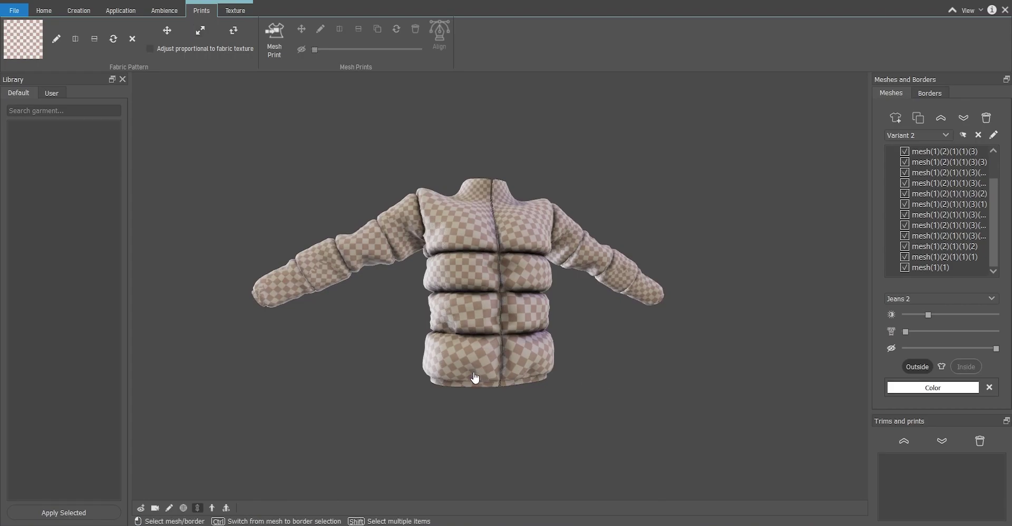
# Scale down the checkered pattern on the lowest large torso panel and check the jacket all around with automatic rotation.
pyautogui.click(203, 31)
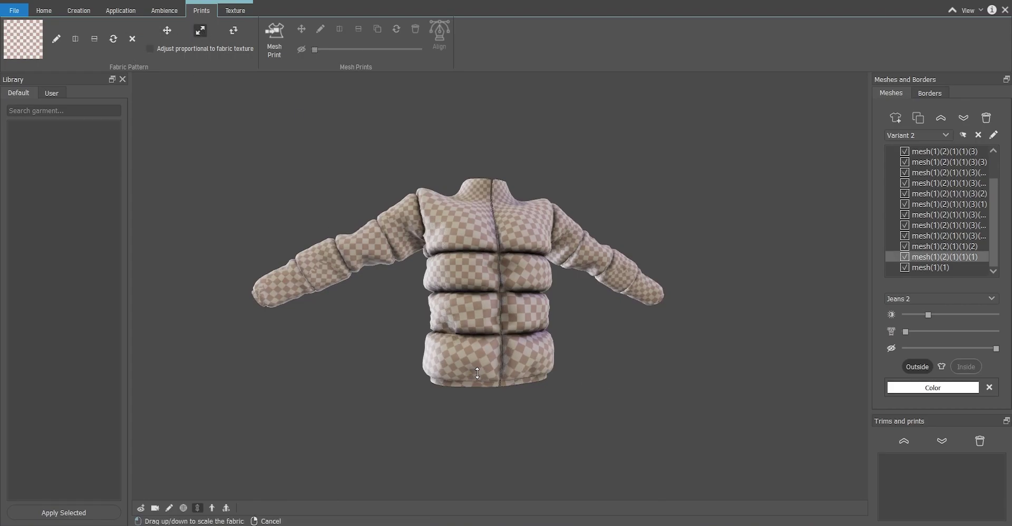
pyautogui.moveTo(481, 433); pyautogui.dragTo(477, 422)
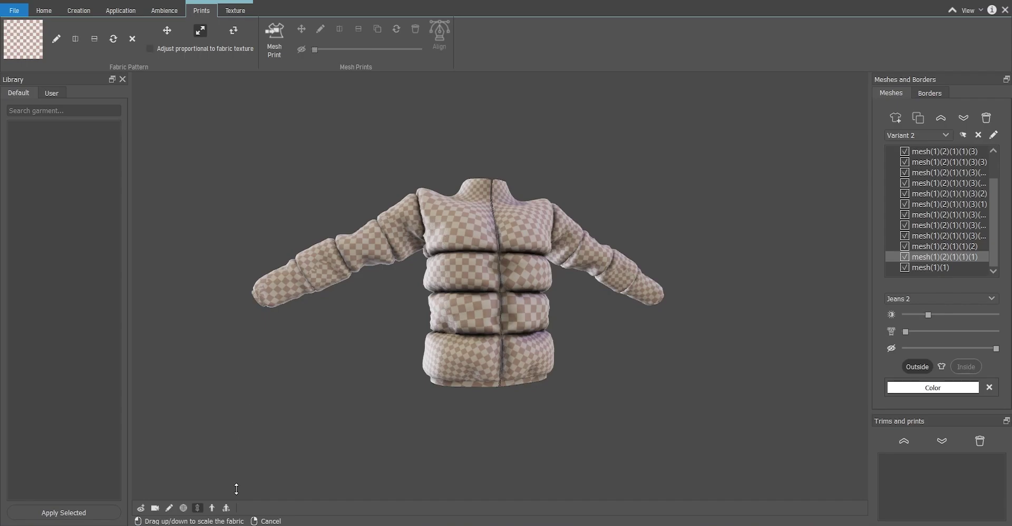
pyautogui.click(227, 508)
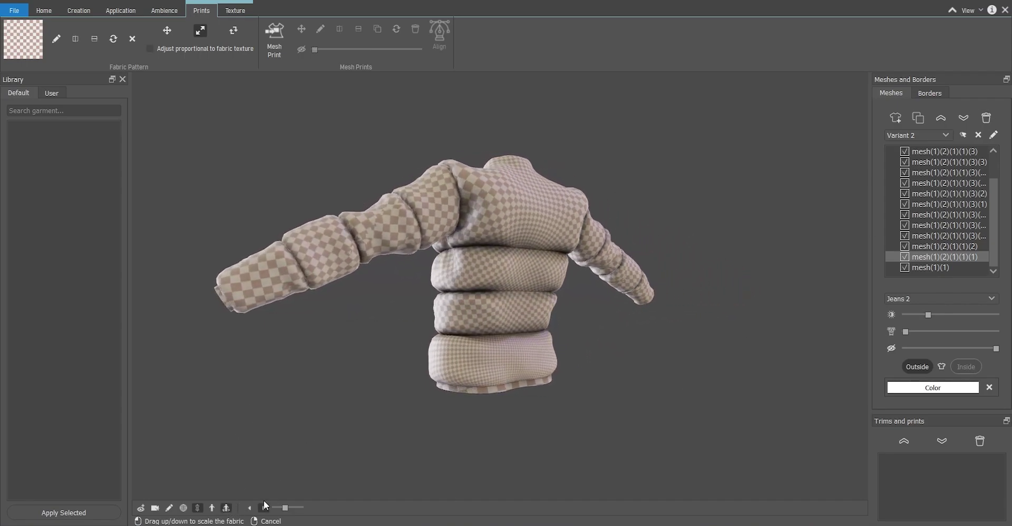
pyautogui.click(227, 509)
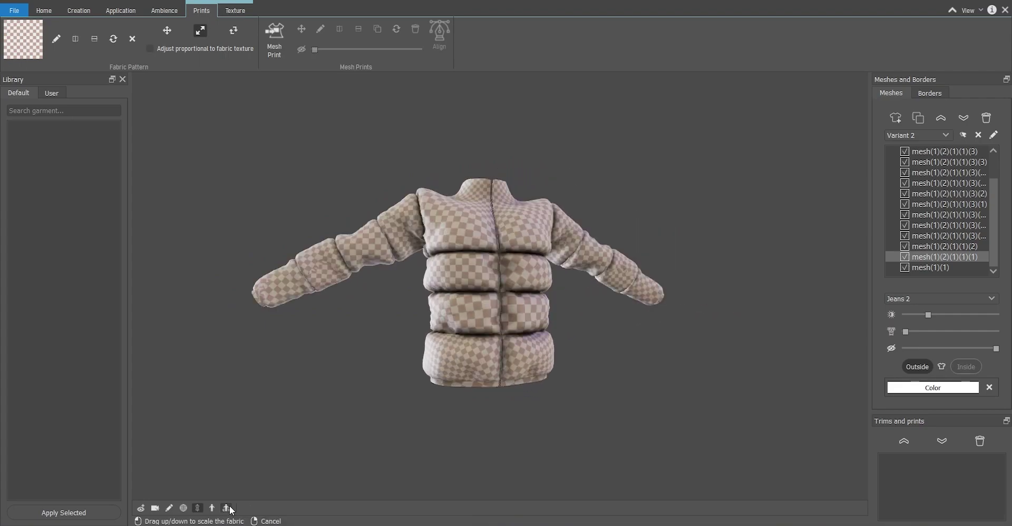
# Add a third jacket variant and apply image 6 from the estampas folder as its fabric pattern.
pyautogui.click(966, 135)
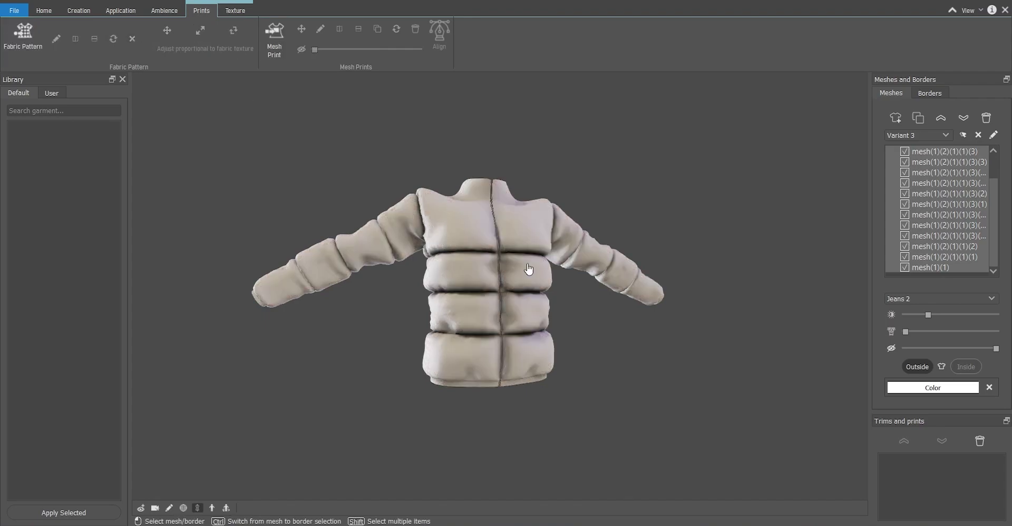
pyautogui.click(133, 39)
pyautogui.click(26, 32)
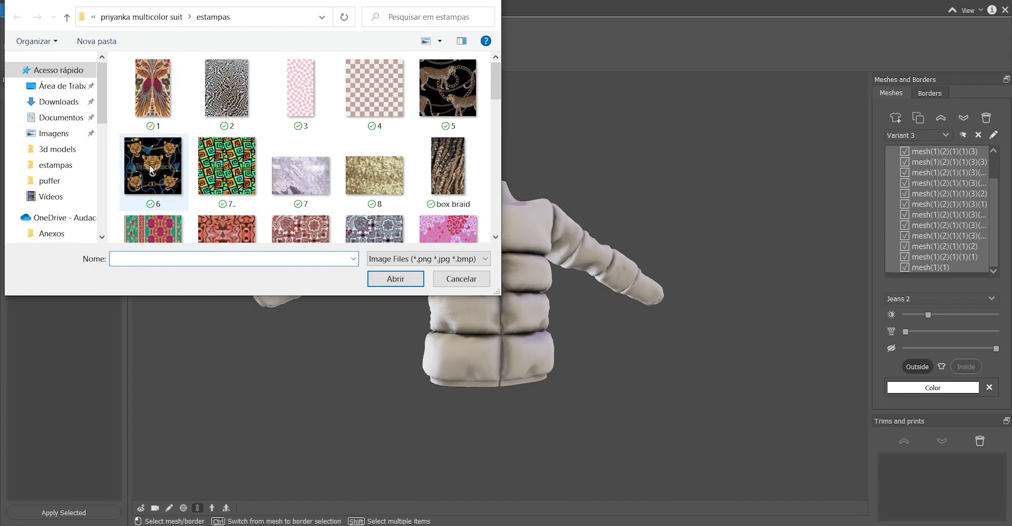
pyautogui.scroll(-1, 427, 167)
pyautogui.click(153, 119)
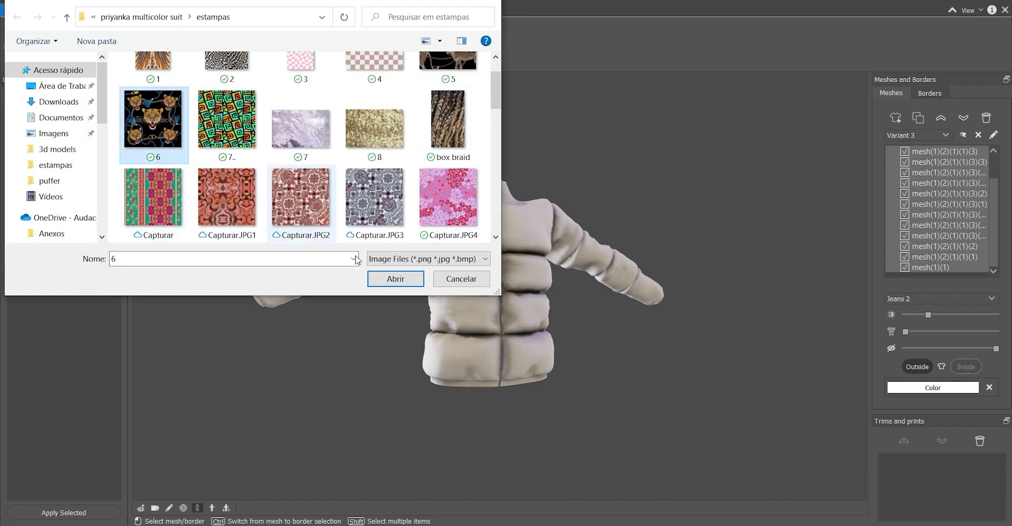
pyautogui.click(396, 278)
pyautogui.scroll(2, 460, 246)
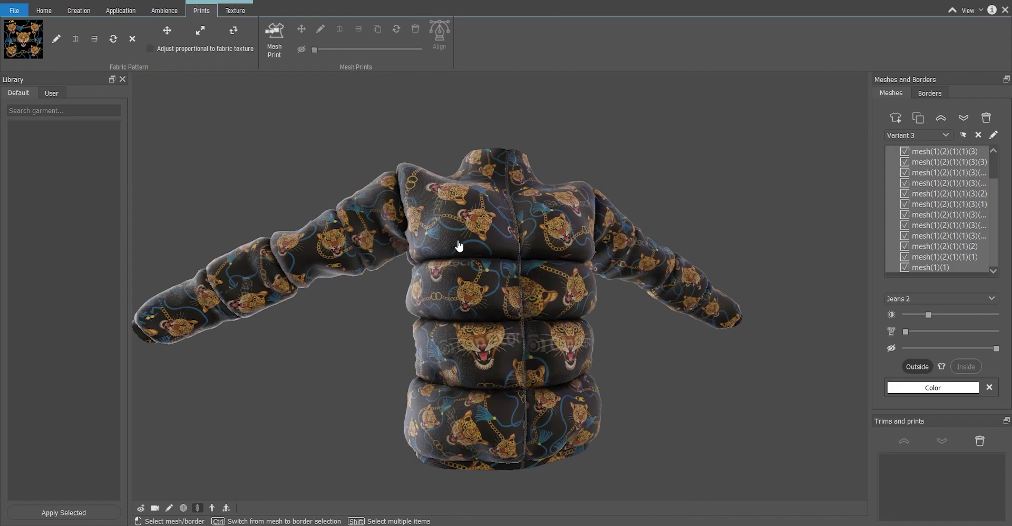
# Adjust the scale of the big-cat head print across all jacket panels and inspect it from the front and back.
pyautogui.click(200, 33)
pyautogui.moveTo(493, 326)
pyautogui.mouseDown()
pyautogui.moveTo(490, 214)
pyautogui.moveTo(481, 335)
pyautogui.mouseUp()
pyautogui.scroll(-3, 497, 341)
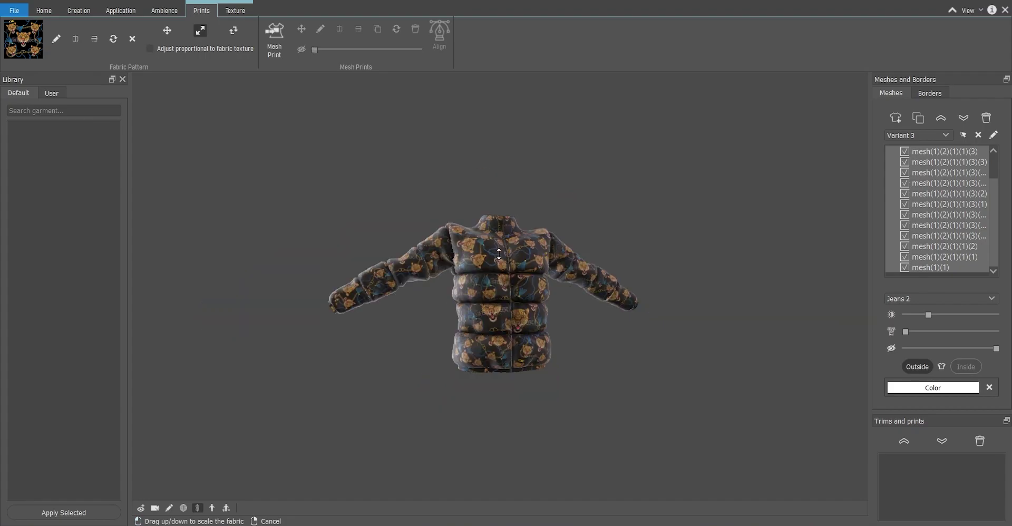
pyautogui.moveTo(499, 254); pyautogui.dragTo(412, 377, button='middle')
pyautogui.moveTo(511, 332); pyautogui.dragTo(473, 354, button='right')
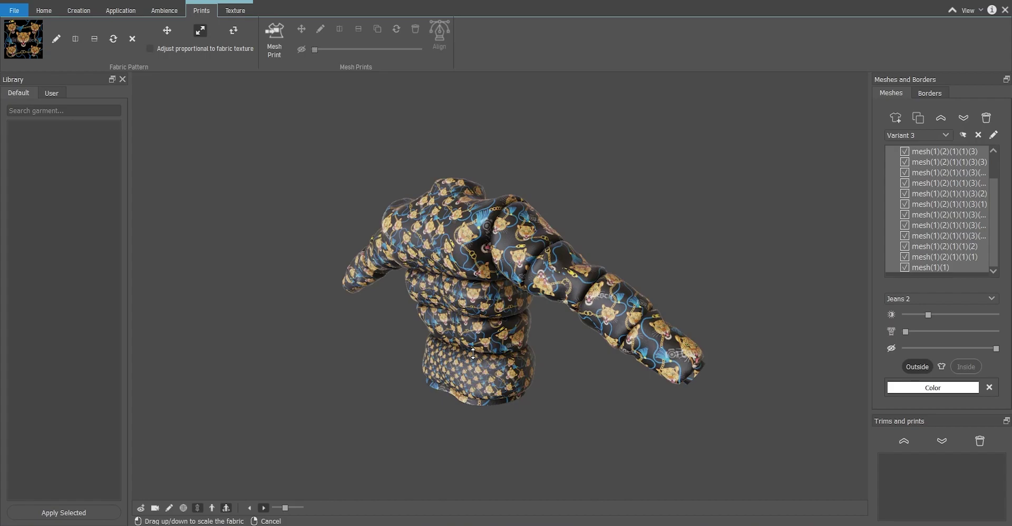
pyautogui.moveTo(473, 354); pyautogui.dragTo(575, 478, button='right')
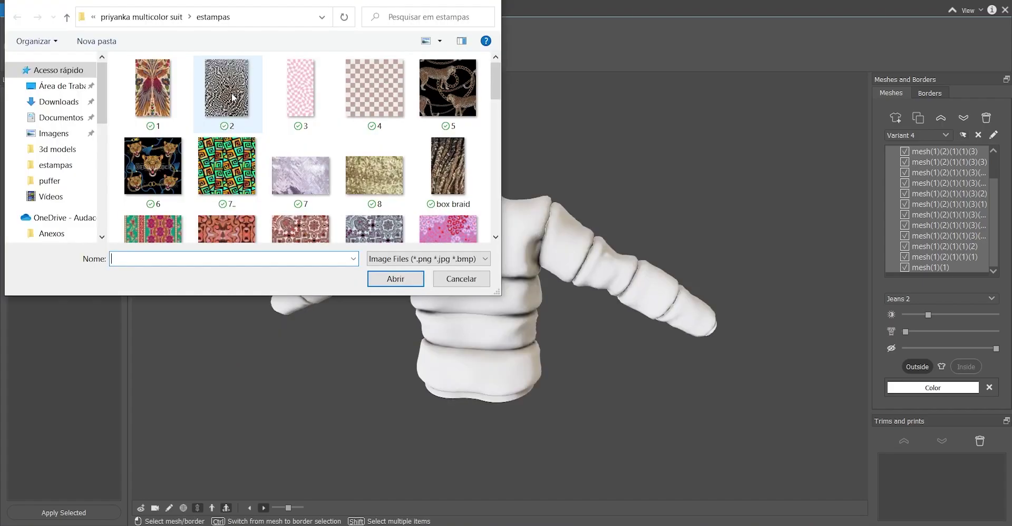
# Apply image 2 from the estampas folder as the fabric pattern of the fourth variant and adjust its scale on all panels.
pyautogui.scroll(-3, 276, 146)
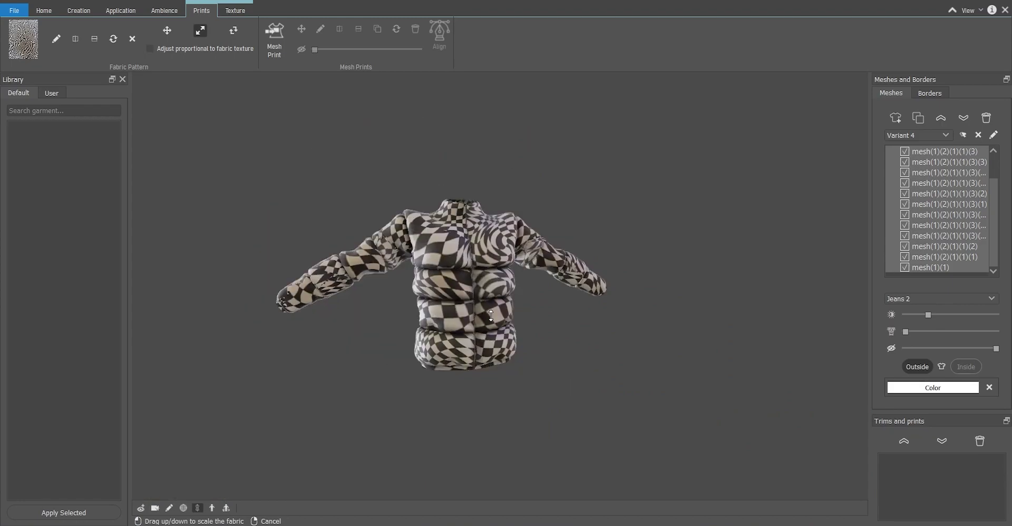
pyautogui.scroll(2, 491, 315)
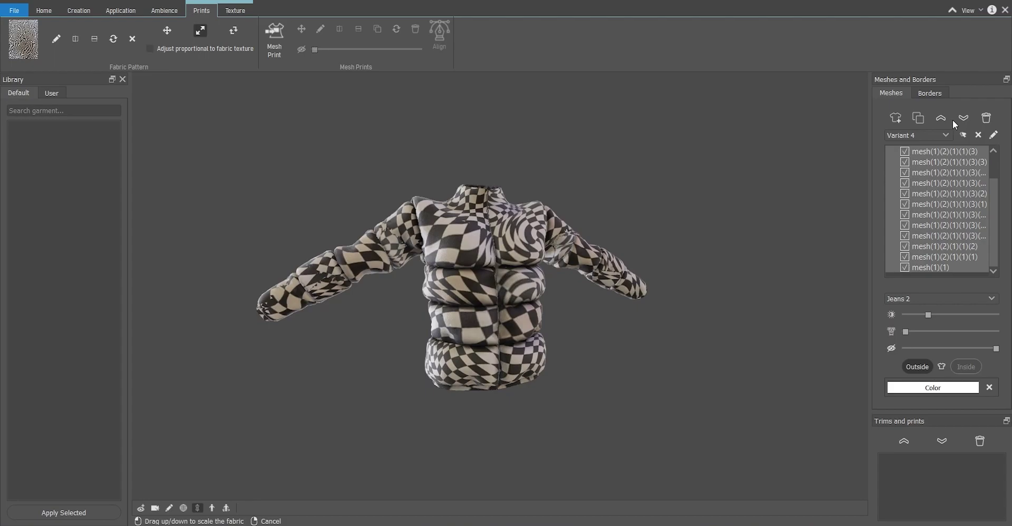
pyautogui.scroll(1, 918, 134)
# Switch between variant 3 and variant 4 to compare their prints.
pyautogui.click(917, 135)
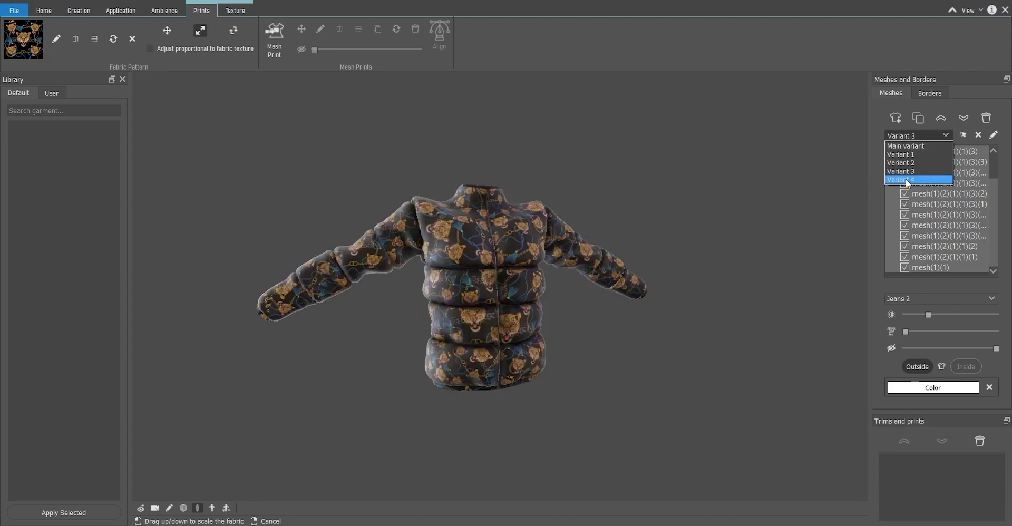
pyautogui.click(906, 180)
pyautogui.click(920, 136)
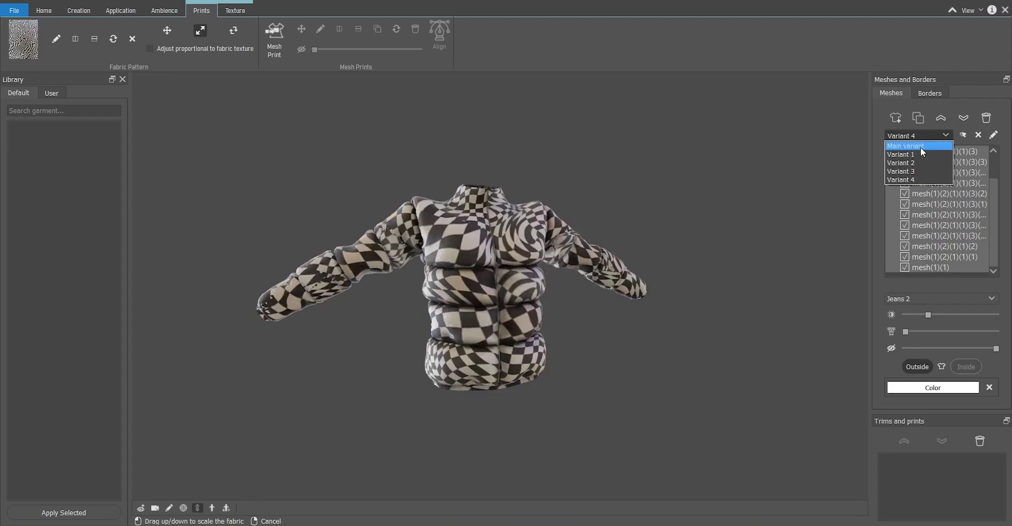